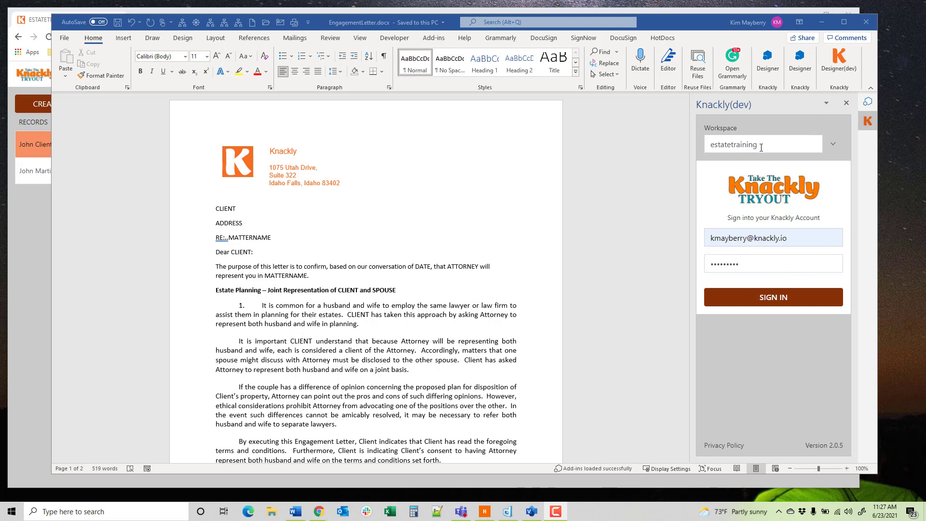
Step: Sign in to the estatetraining workspace and start a new template named EngagementLetter
left_click(761, 301)
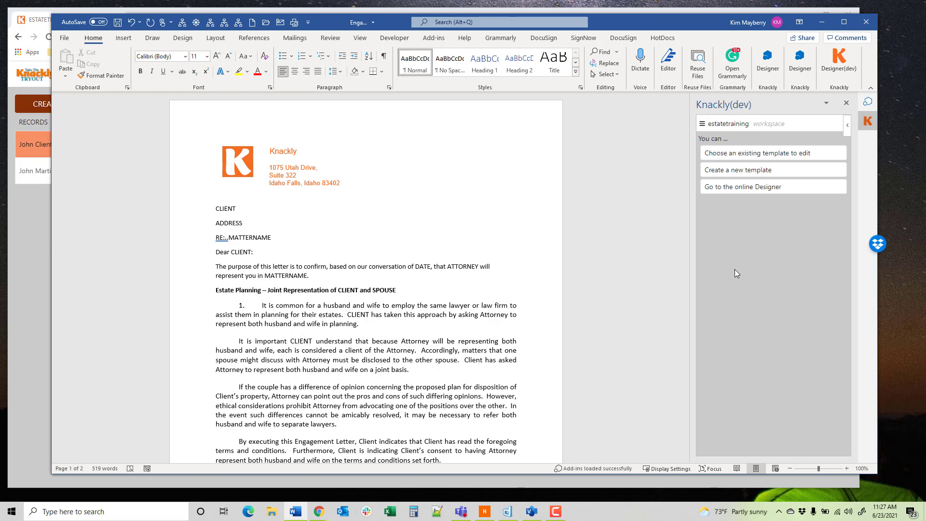
left_click(738, 172)
left_click(716, 180)
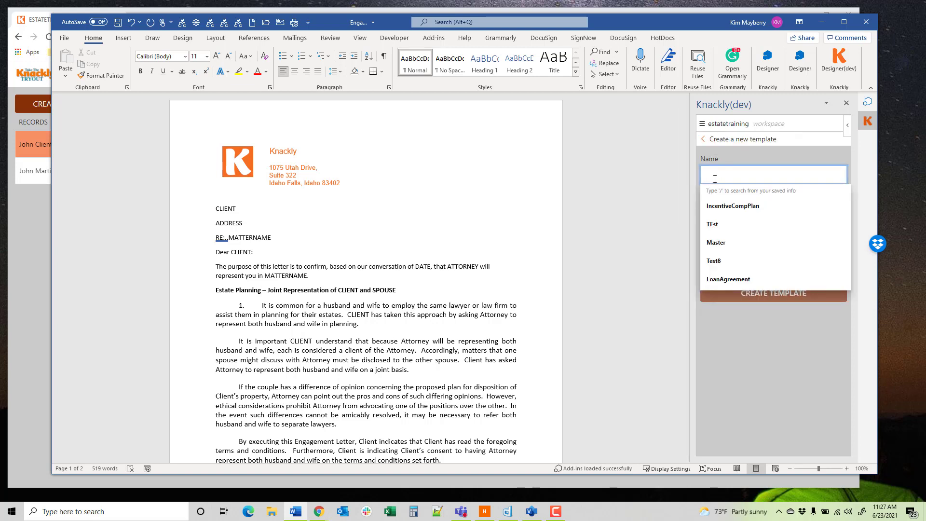
type("Engagement")
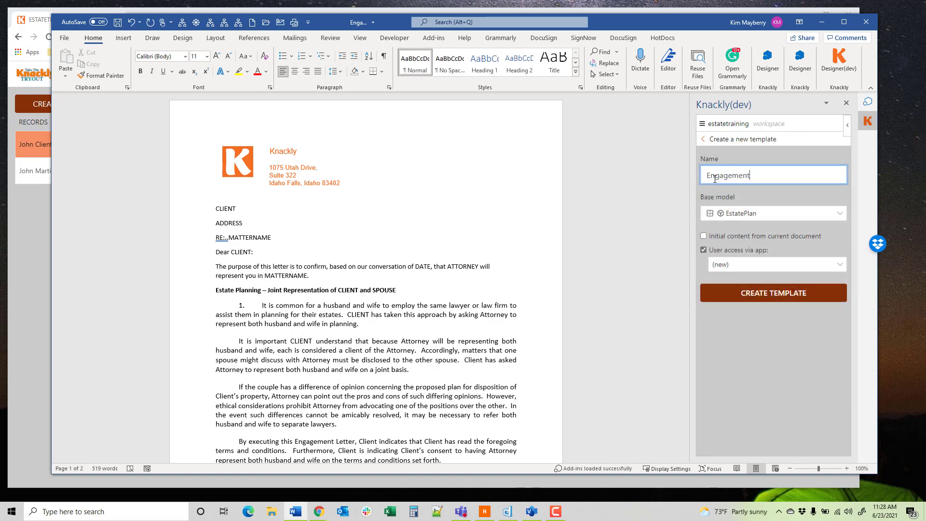
type("Letter")
Step: Create the template with initial content from the current document and user access via the NewEstatePlan app
left_click(707, 238)
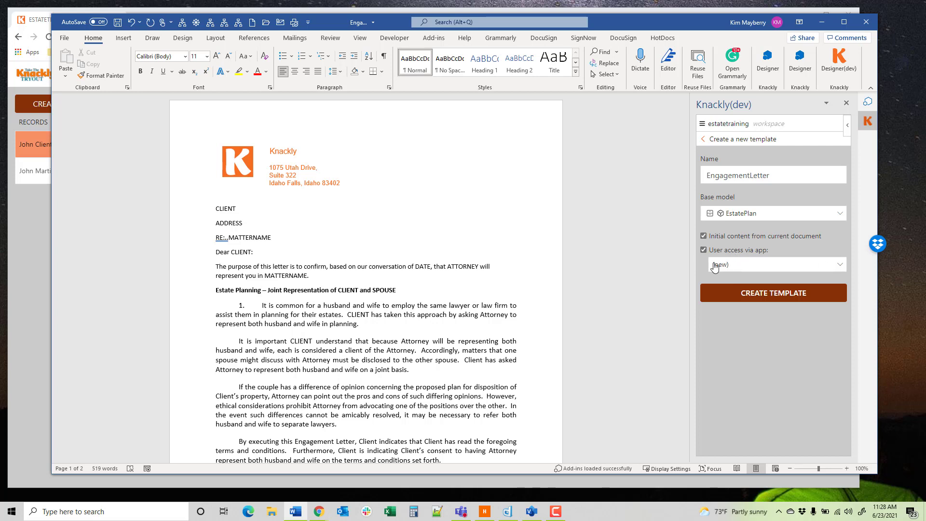
left_click(841, 267)
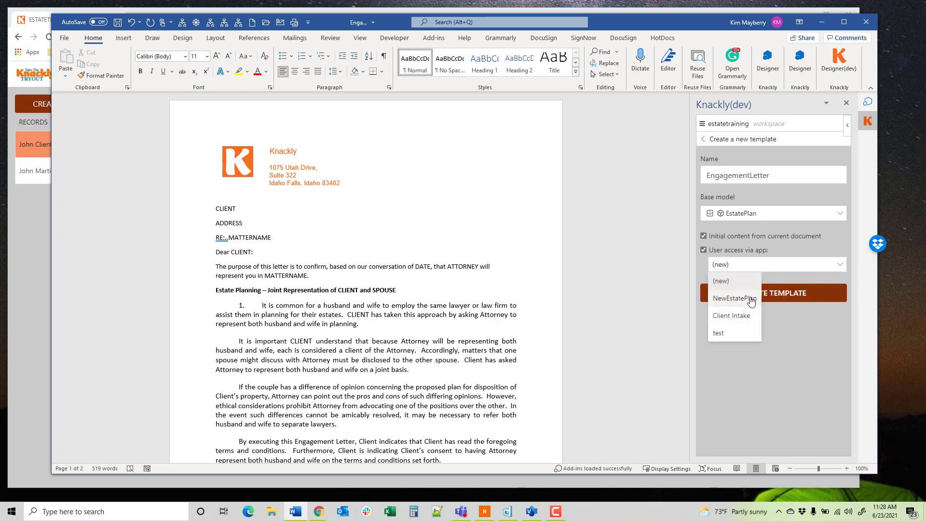
left_click(751, 300)
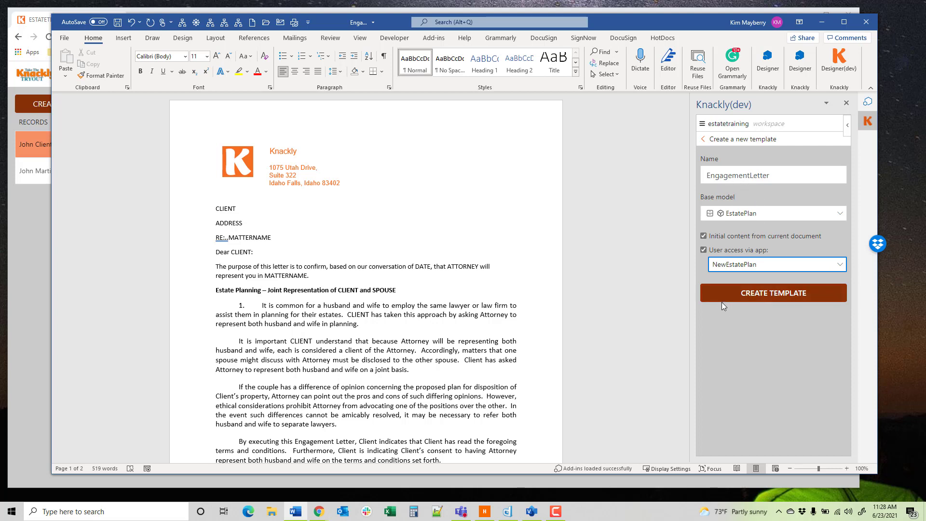
left_click(756, 298)
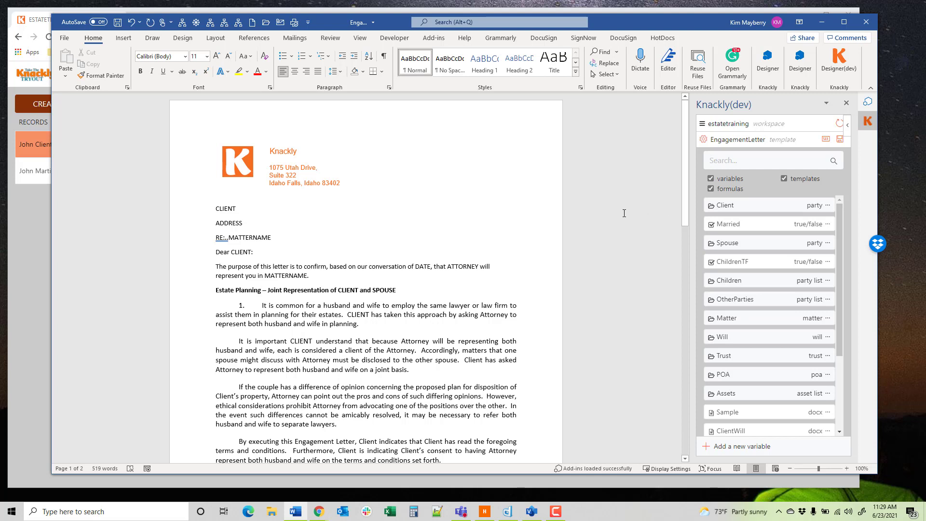
Step: Replace the CLIENT placeholder above ADDRESS with the client's FullName variable in upper case, keeping ADDRESS on its own line
double_click(240, 211)
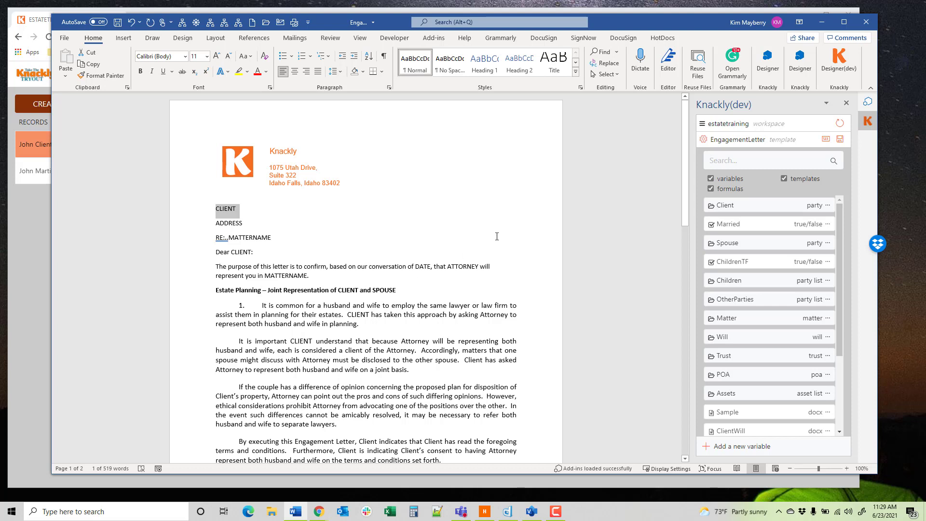
left_click(744, 208)
scroll(761, 295, "down", 3)
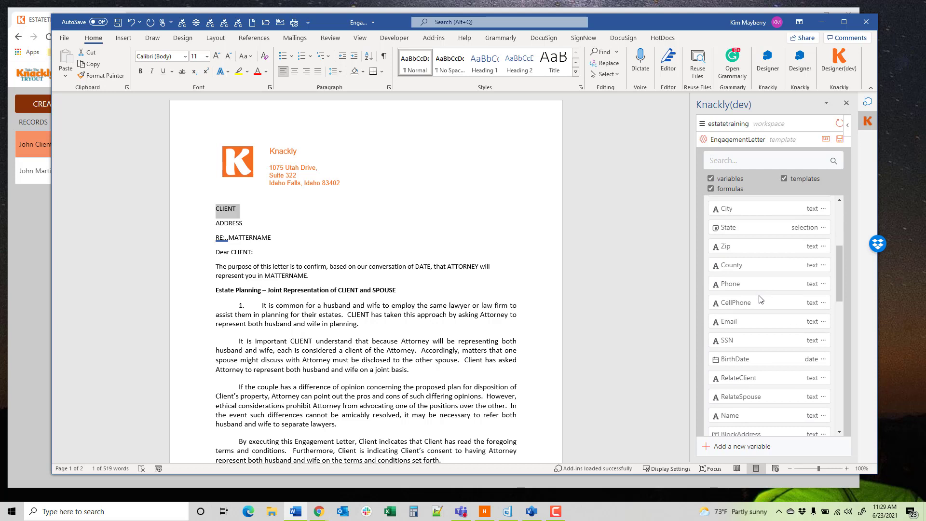
scroll(759, 302, "down", 3)
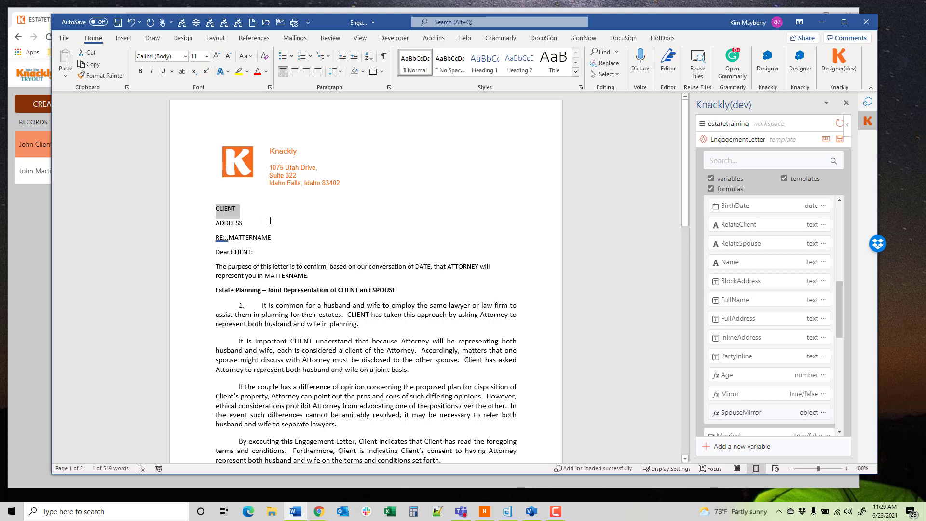
left_click(823, 300)
mouse_move(776, 336)
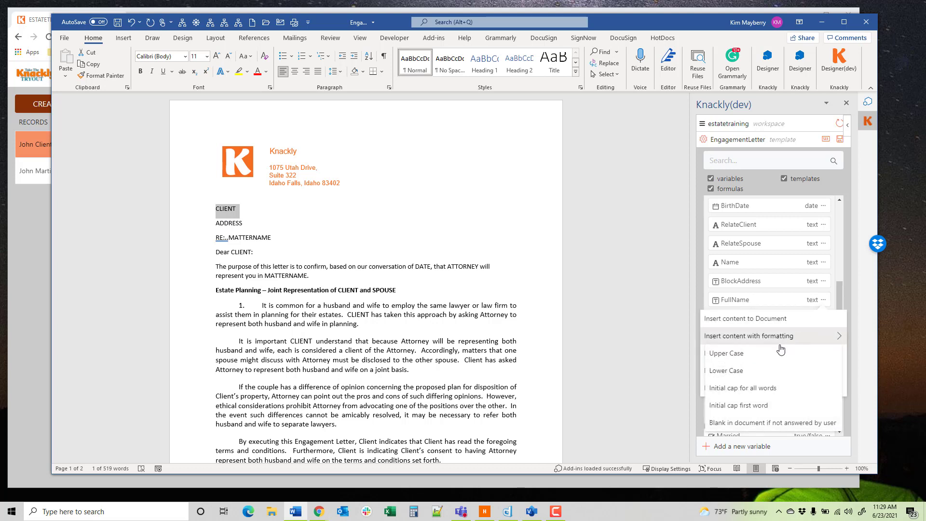
left_click(744, 355)
left_click(292, 210)
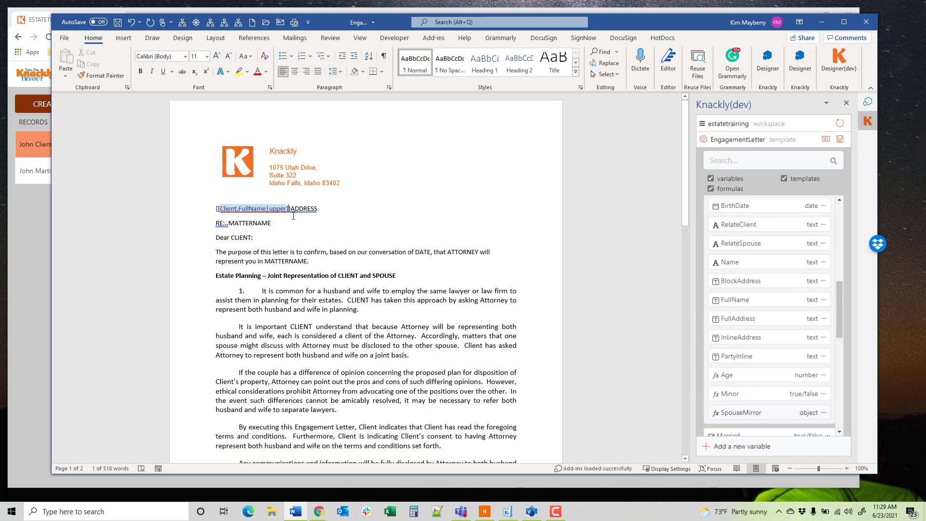
key("Return")
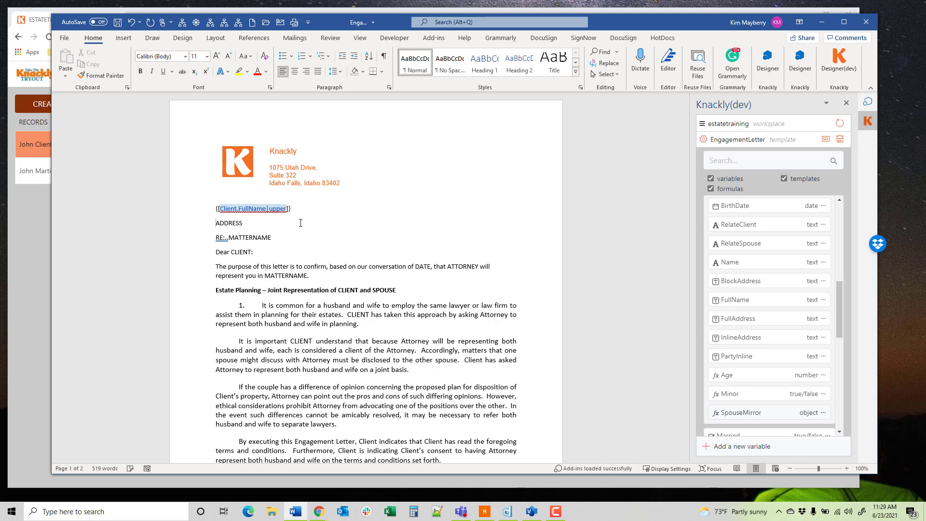
Step: Replace the ADDRESS placeholder with the client's BlockAddress variable
key("Delete")
key("Delete")
key("Delete")
key("Delete")
key("Delete")
key("Delete")
scroll(790, 292, "up", 5)
scroll(790, 292, "up", 2)
scroll(780, 306, "down", 4)
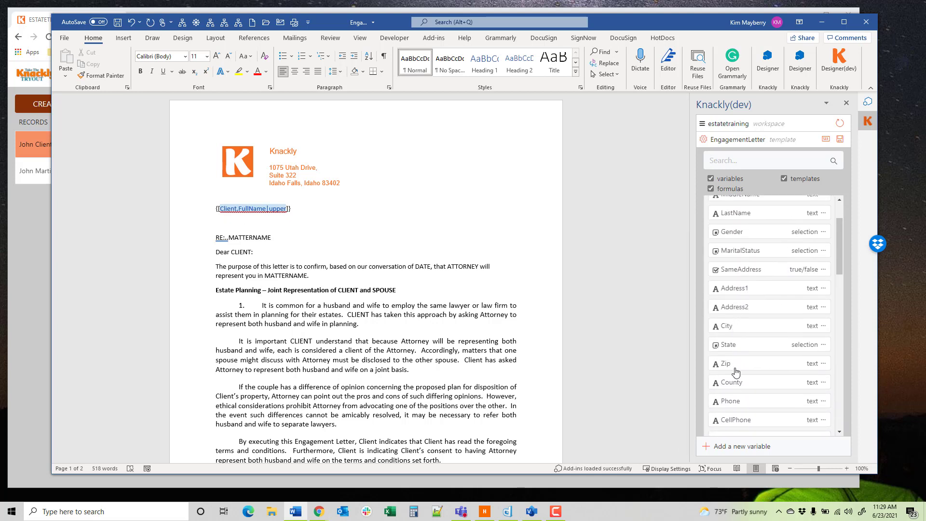
scroll(738, 341, "down", 3)
scroll(746, 331, "down", 4)
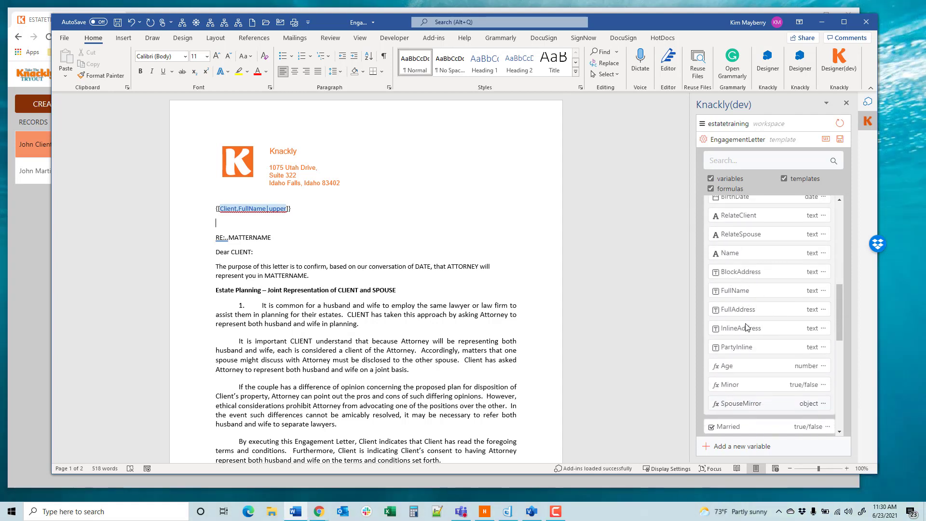
left_click(747, 273)
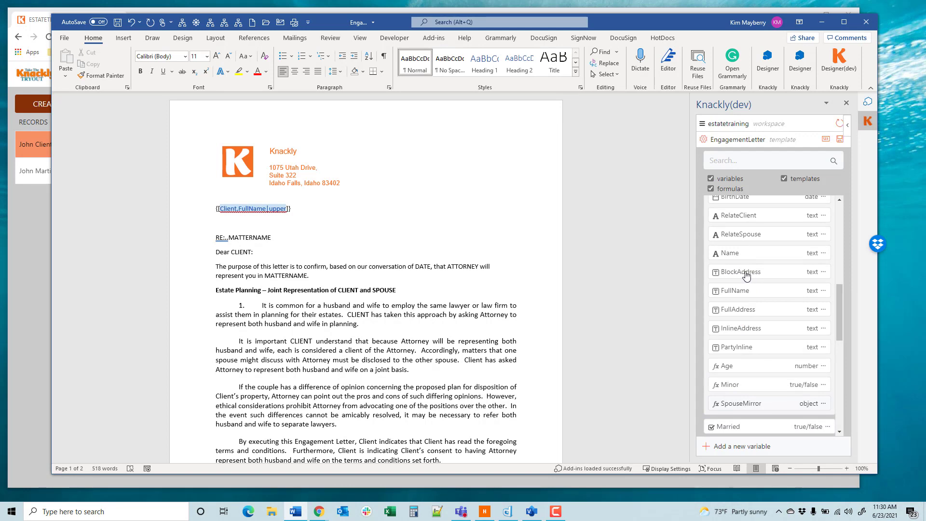
Step: Select the MATTERNAME placeholder in the RE line and start a new single text variable in the matter model
left_click(306, 238)
left_click_drag(273, 238, 232, 237)
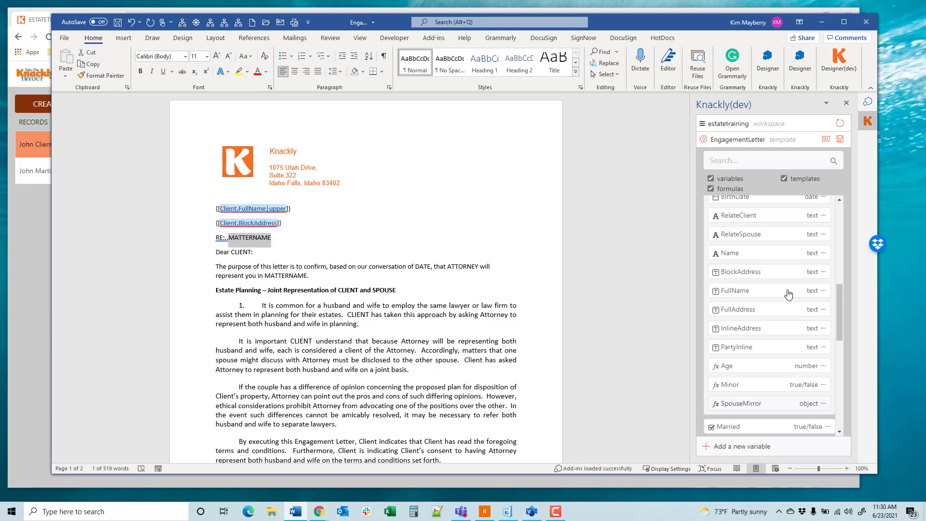
scroll(789, 300, "down", 1)
scroll(788, 299, "down", 4)
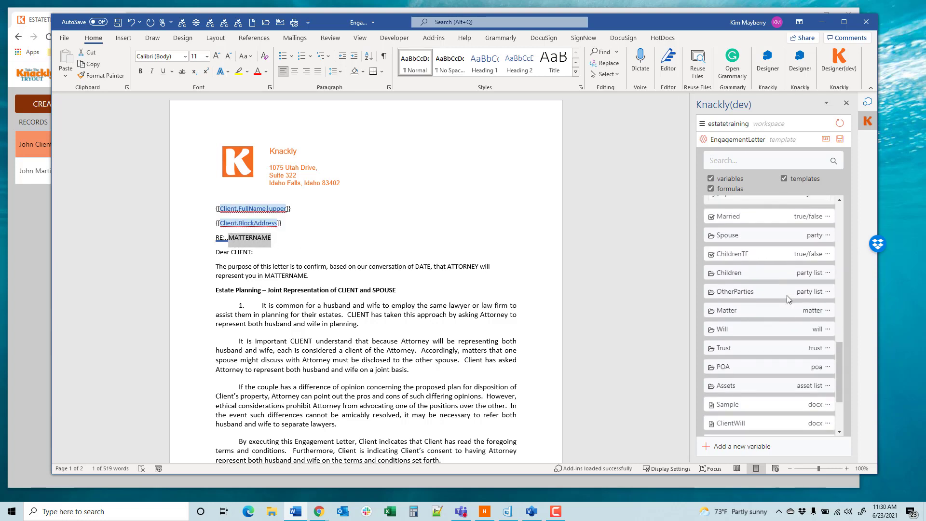
left_click(733, 305)
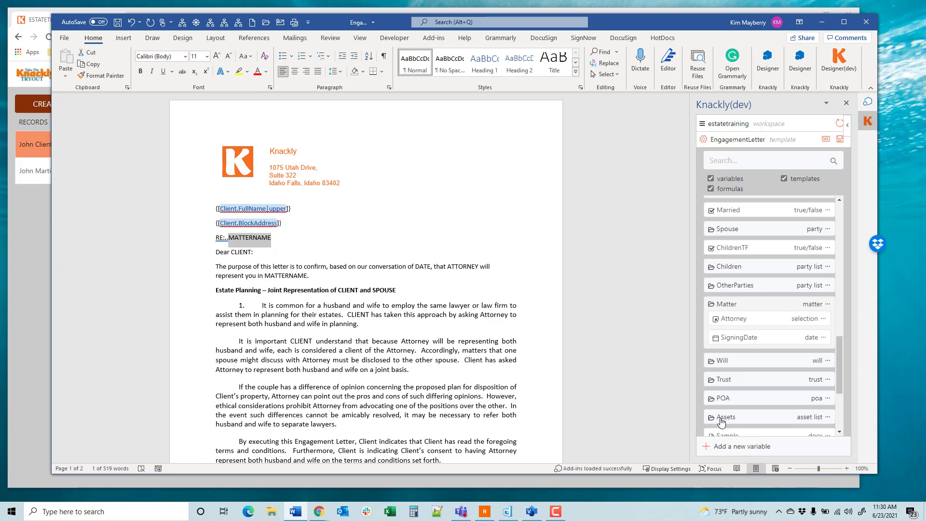
left_click(706, 451)
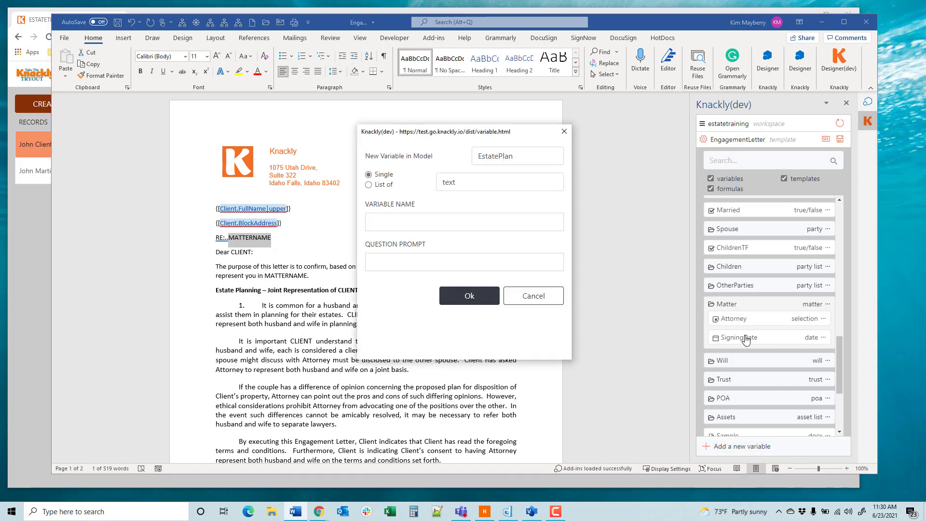
left_click(506, 161)
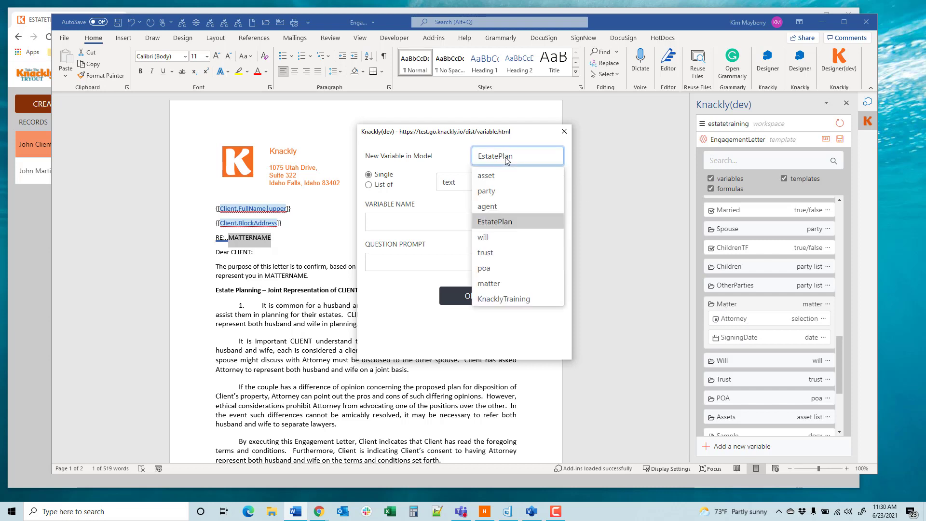
left_click(496, 285)
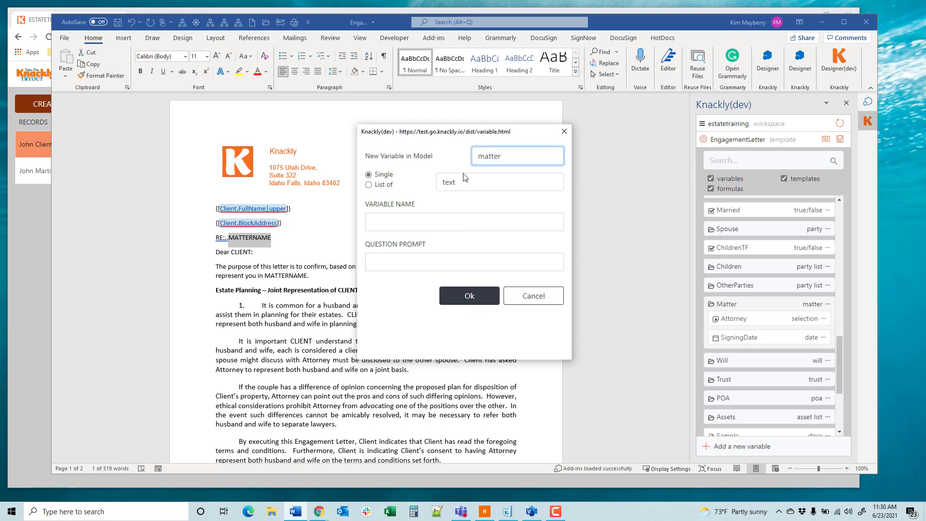
Step: Create the variable as MatterName with the prompt "What is the matter name?" and insert it over the RE line's placeholder
left_click(418, 222)
type("MatterName")
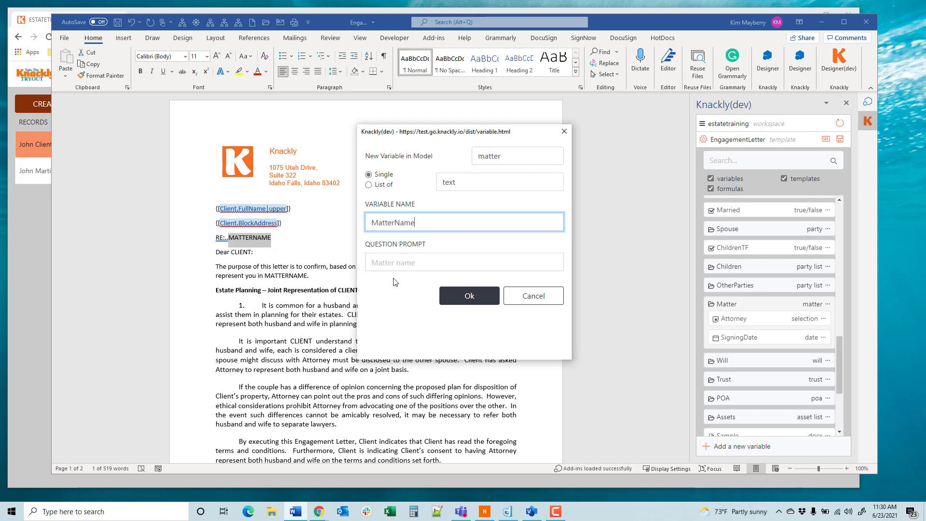
left_click(371, 260)
type("W")
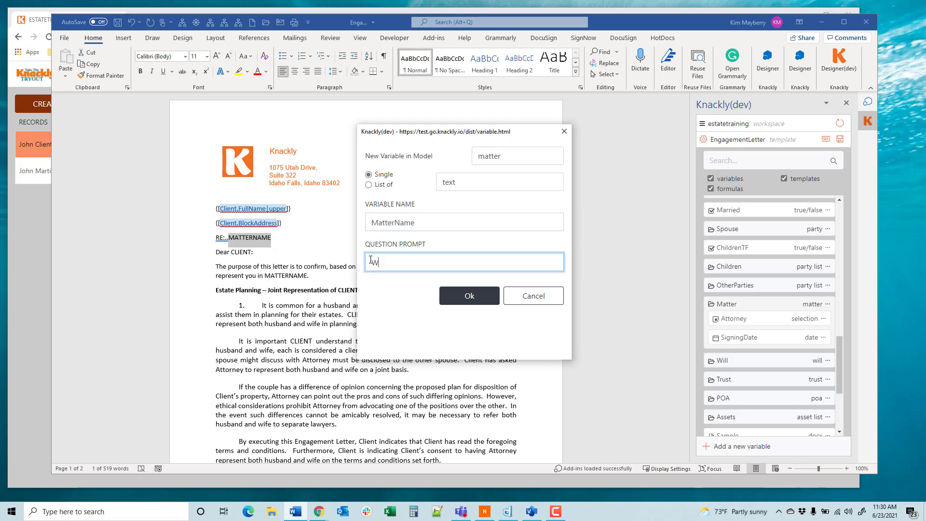
type("hat is the matter name")
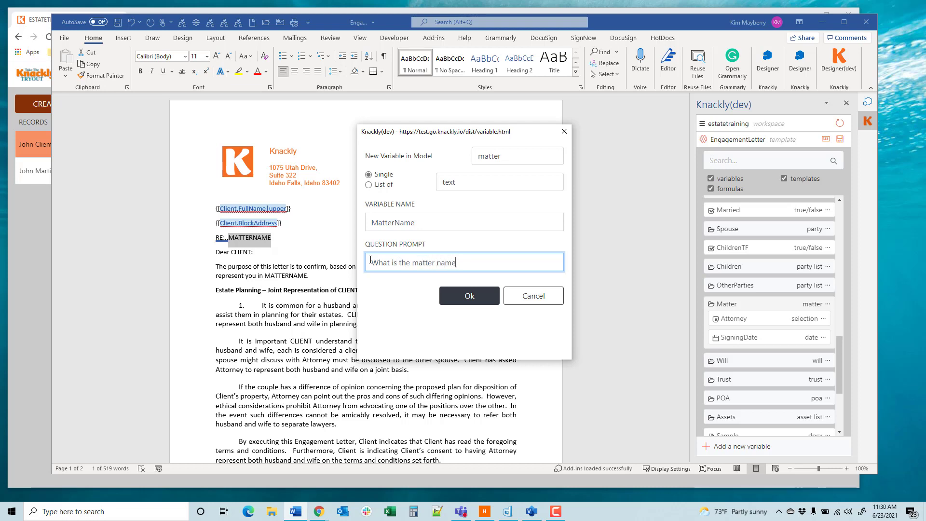
type("?")
left_click(458, 300)
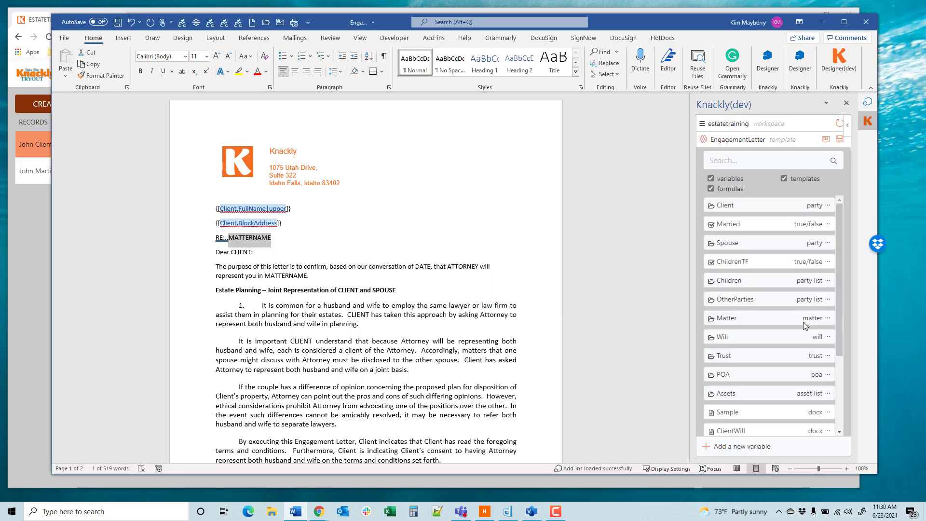
left_click(752, 320)
left_click(732, 370)
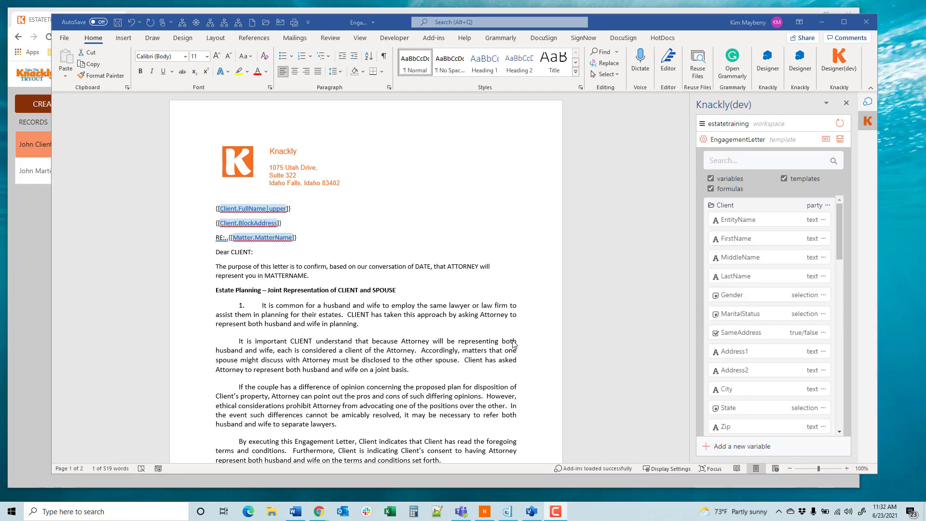
Step: Replace the CLIENT placeholder in the "Dear" salutation with the client's FullName variable, without case formatting
double_click(244, 251)
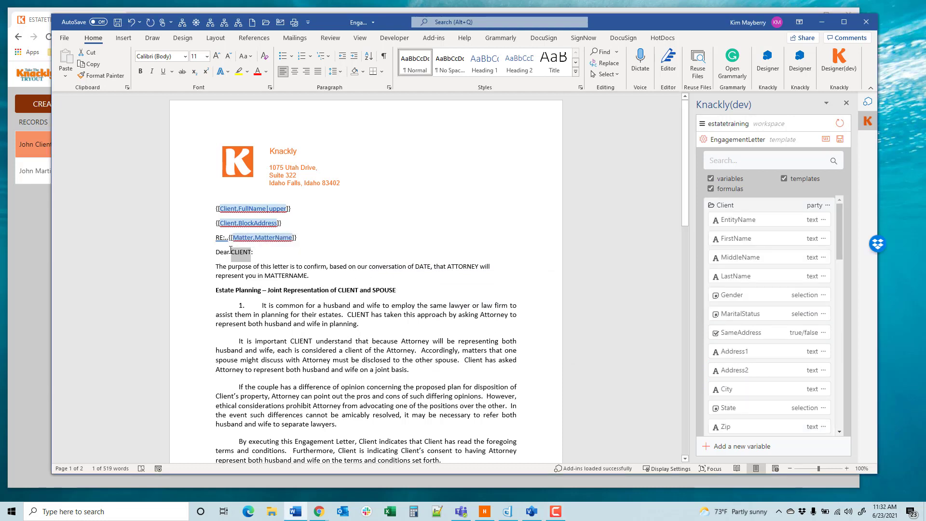
scroll(767, 319, "down", 3)
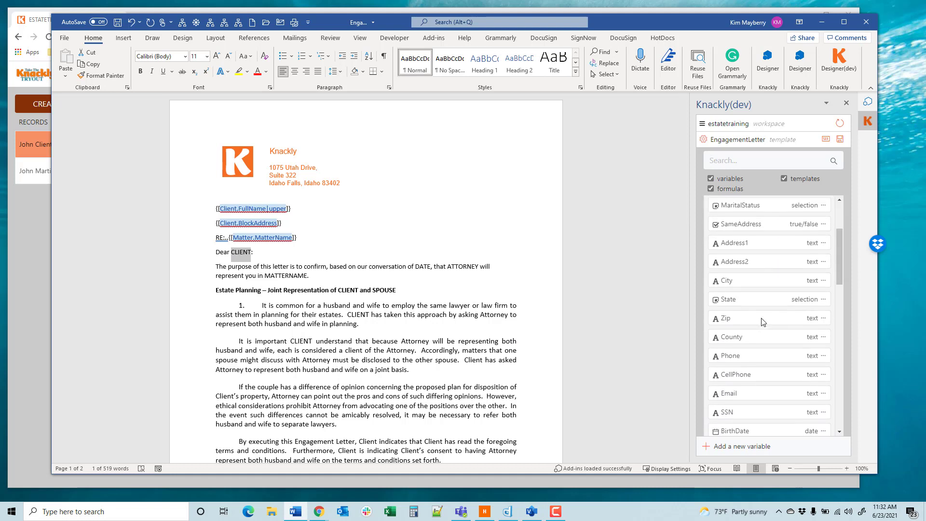
scroll(763, 347, "down", 3)
left_click(739, 365)
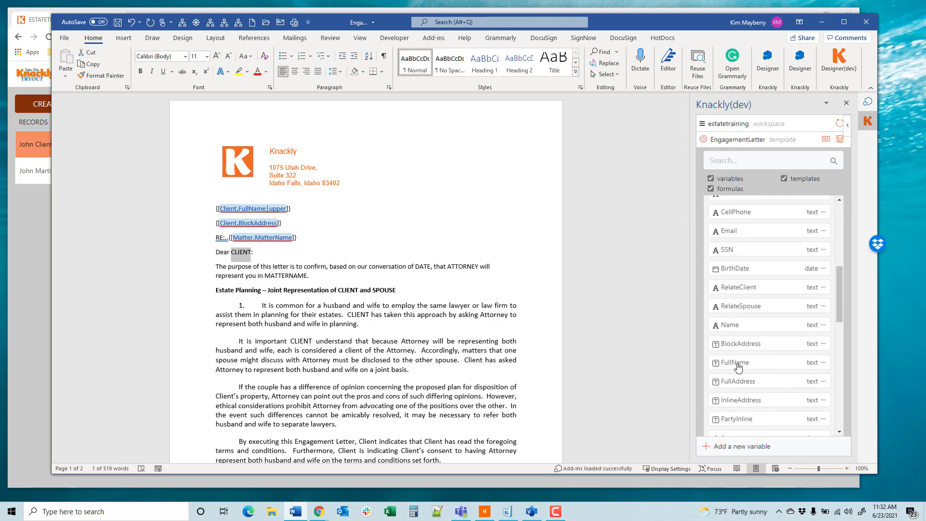
left_click(288, 251)
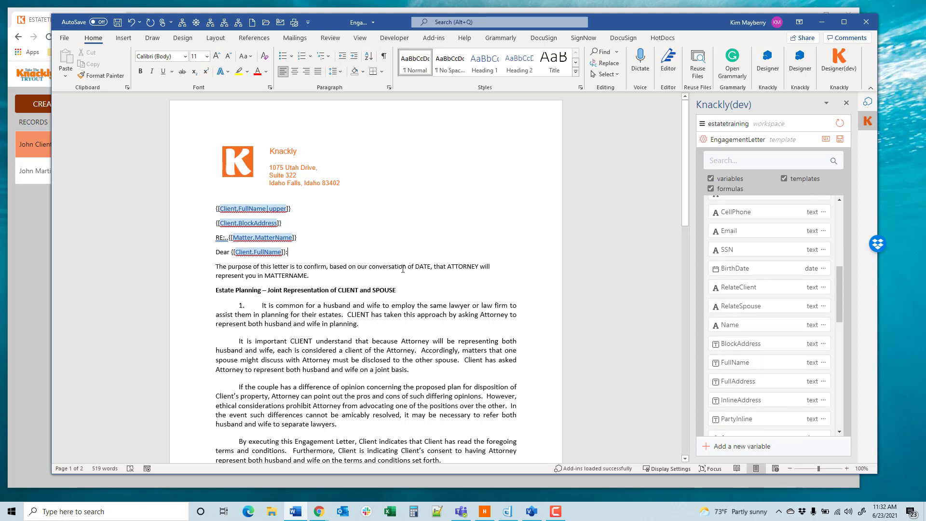
Step: Select the DATE placeholder in the opening paragraph and start a new single date variable in the matter model
left_click_drag(417, 266, 431, 267)
left_click(707, 447)
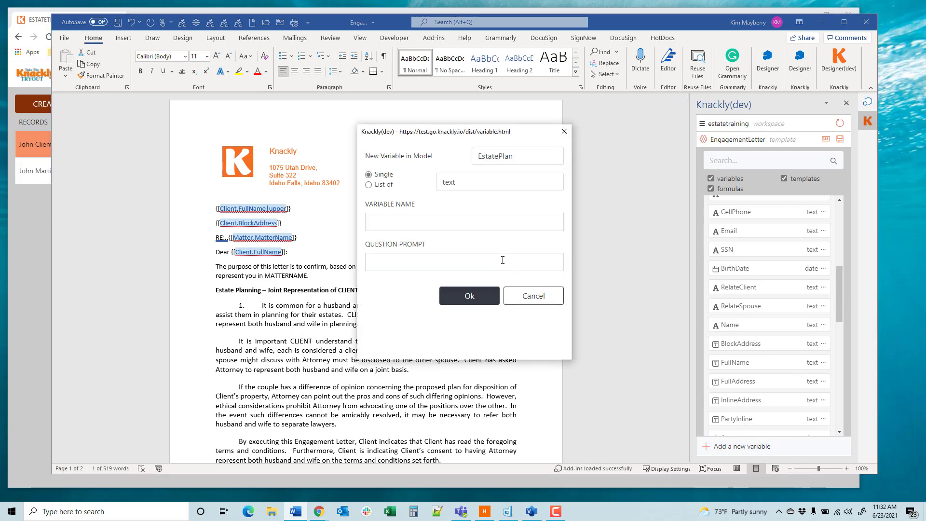
left_click(514, 159)
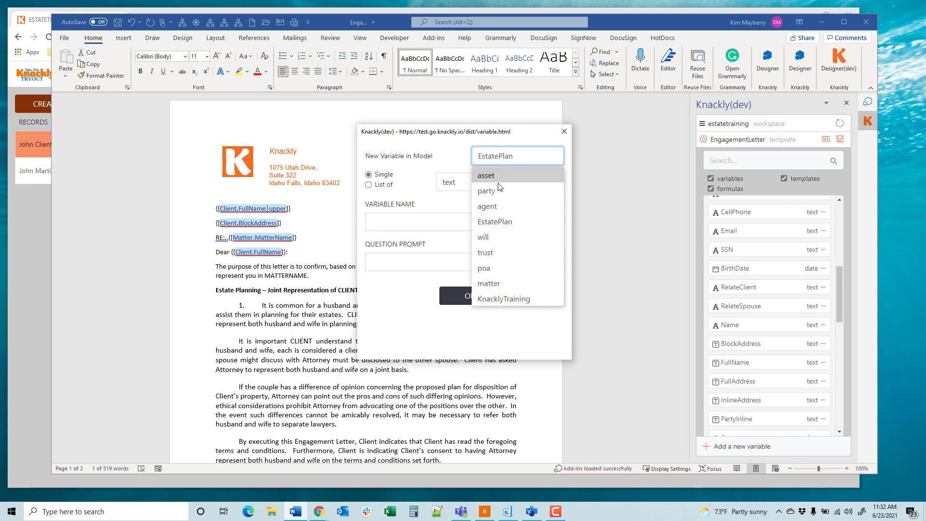
left_click(489, 283)
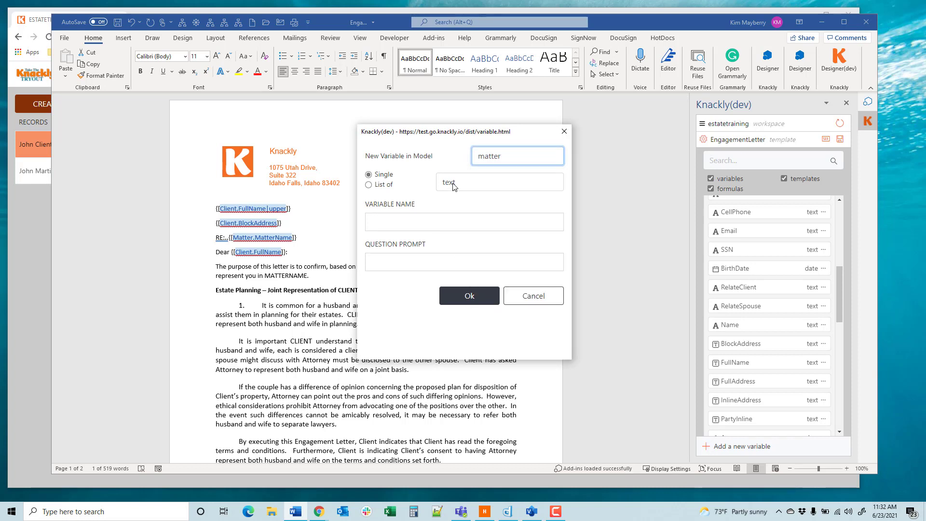
left_click(453, 187)
left_click(456, 231)
Step: Create the variable as ConversationDate with the question prompt "Date of initial meeting:"
left_click(404, 219)
type("C")
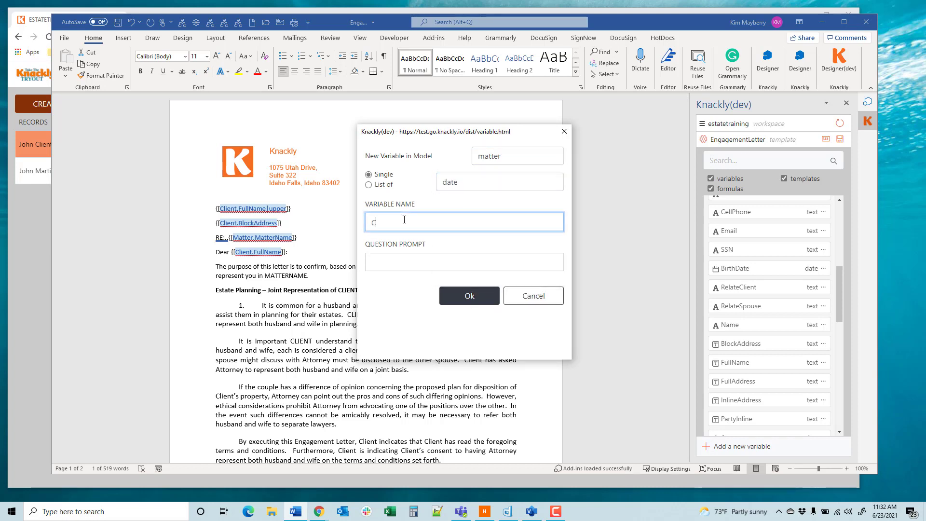
type("onversationData")
key("BackSpace")
type("e")
left_click(391, 263)
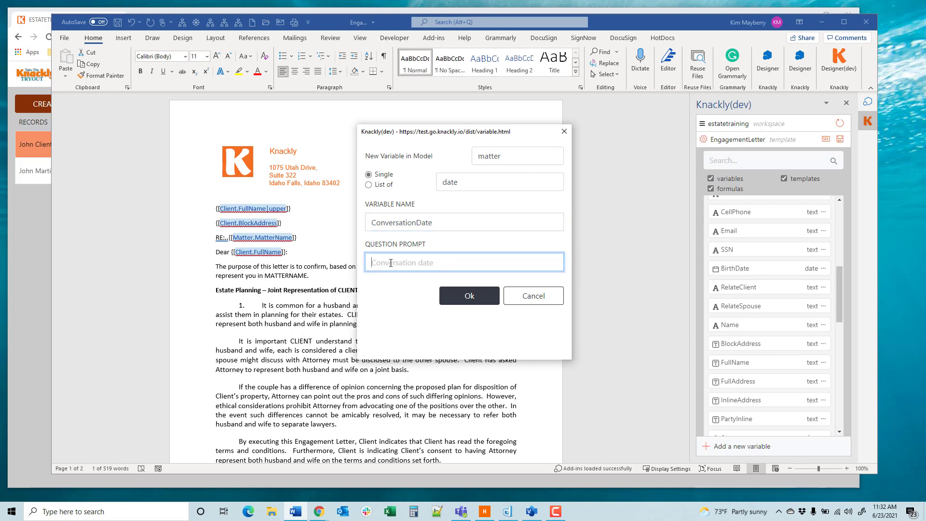
type("Date of initial conversation")
left_click_drag(470, 264, 419, 264)
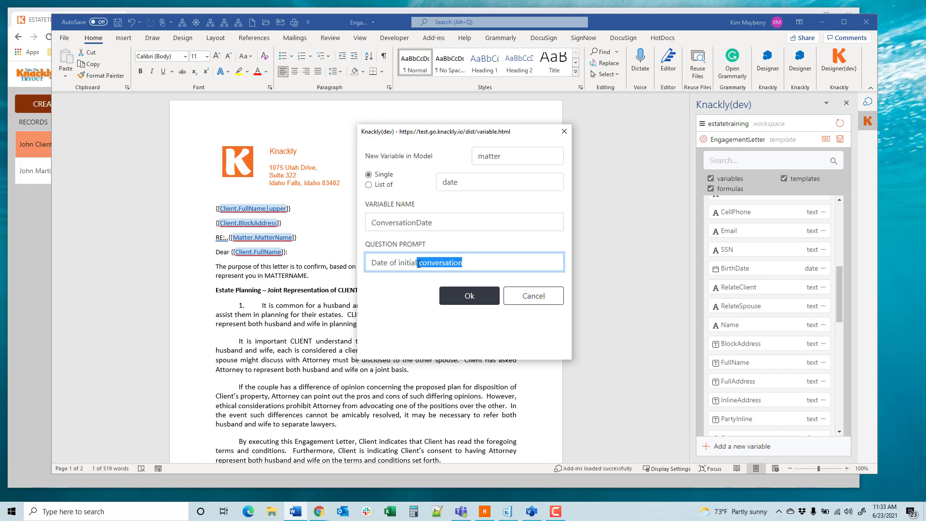
type("meetin")
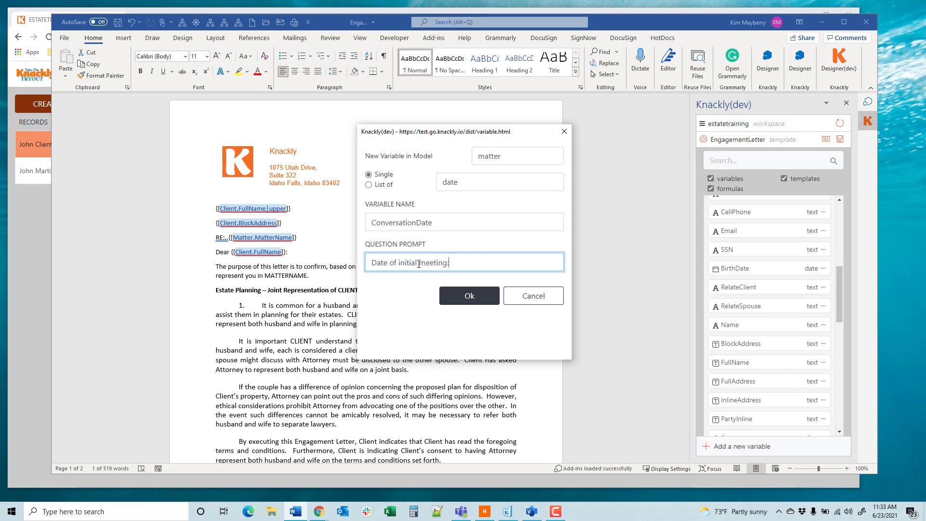
type("g")
left_click(451, 294)
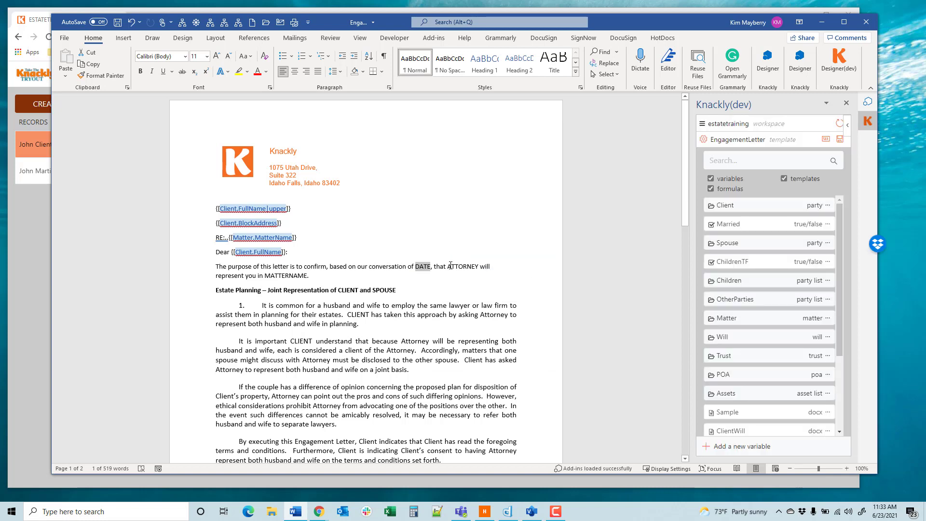
Step: Replace the DATE placeholder with the matter's ConversationDate variable in the "MMMM D, YYYY" format
scroll(757, 334, "down", 3)
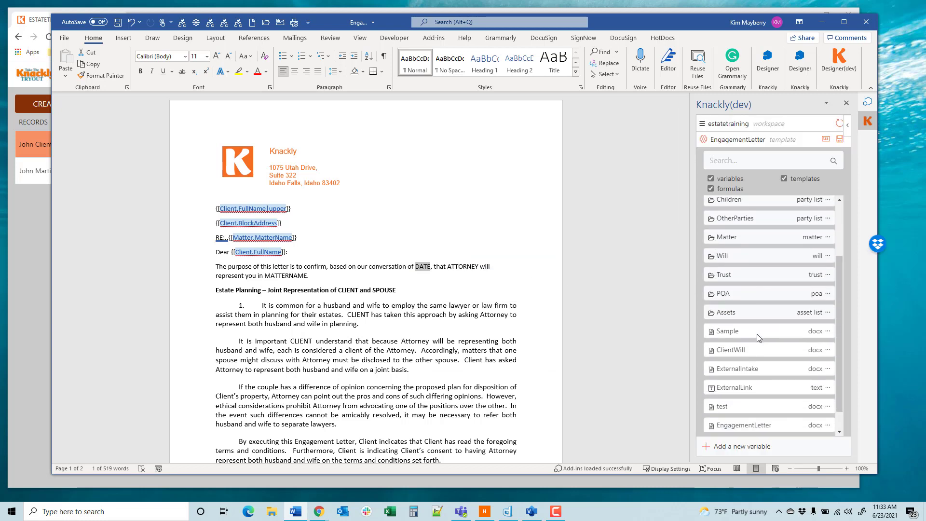
scroll(759, 339, "up", 2)
left_click(749, 284)
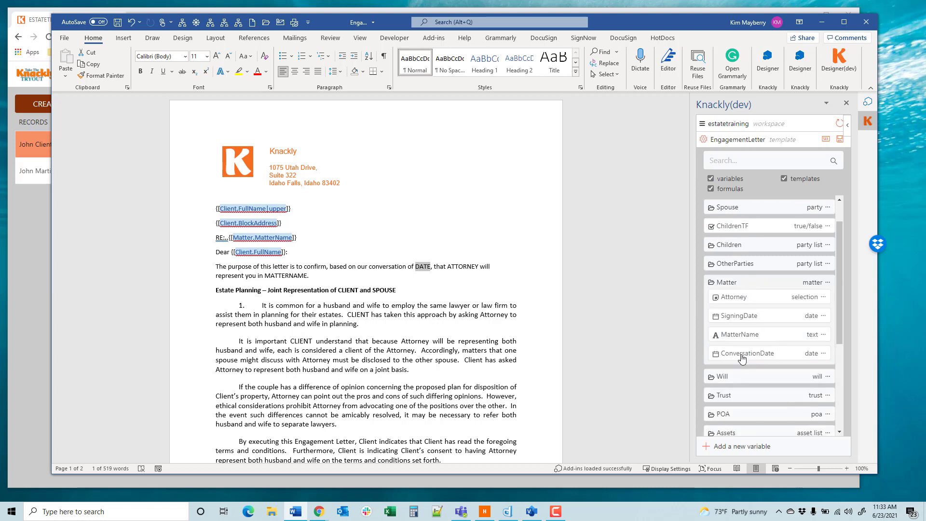
left_click(777, 357)
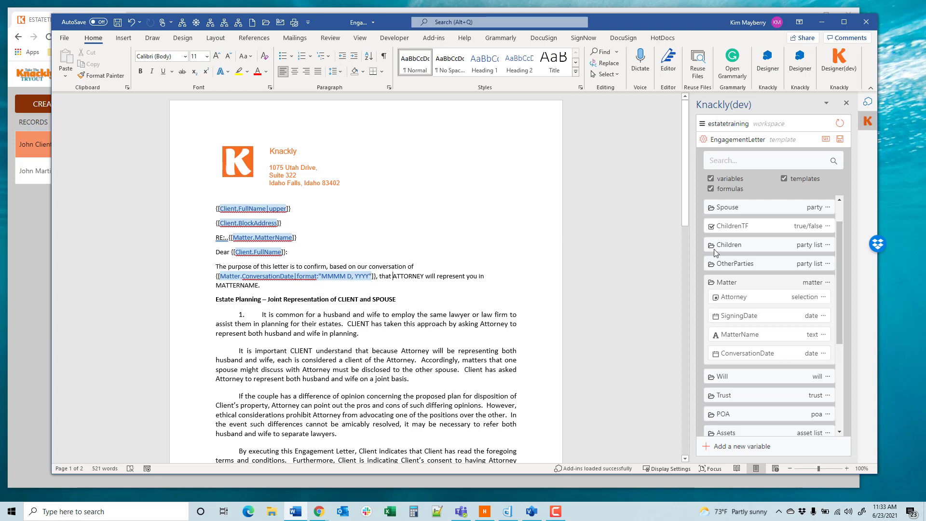
Step: Replace the ATTORNEY placeholder in the opening paragraph with the Name variable of the matter's Attorney
left_click(760, 282)
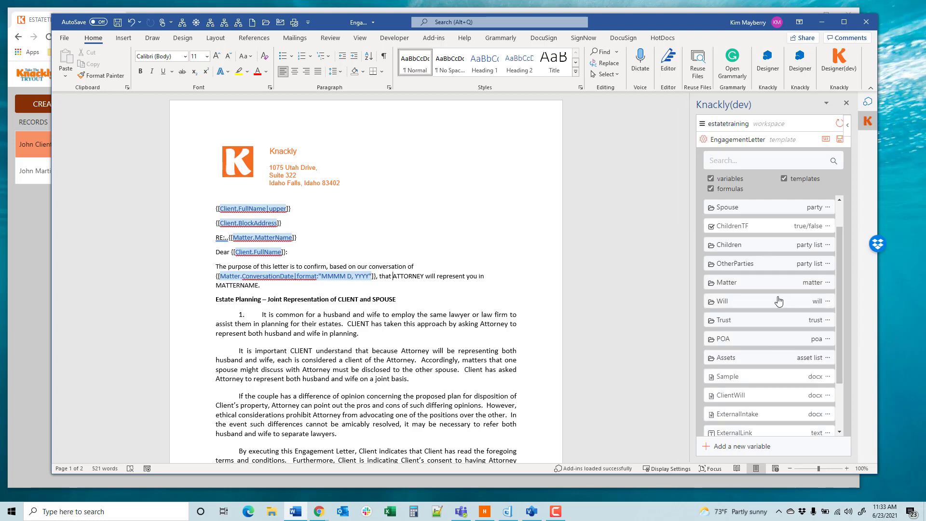
scroll(779, 301, "down", 1)
left_click(754, 246)
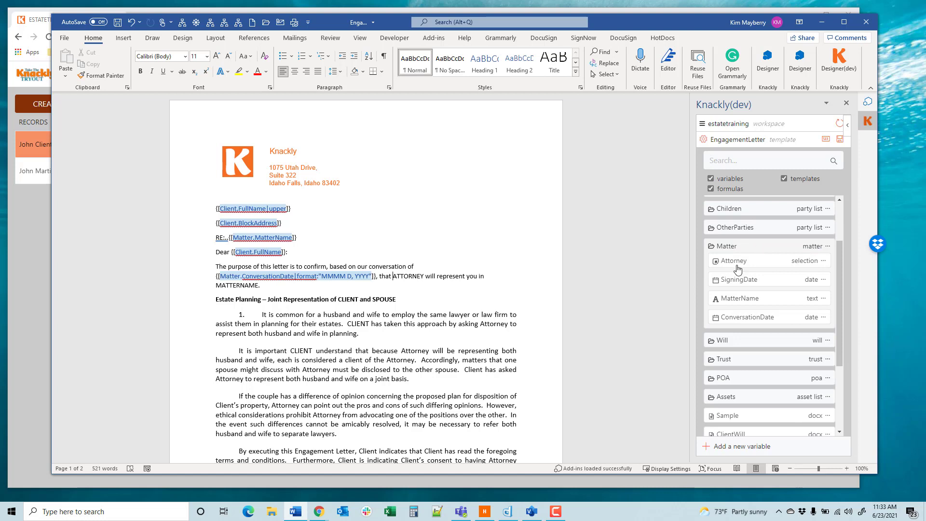
left_click(738, 269)
left_click(736, 279)
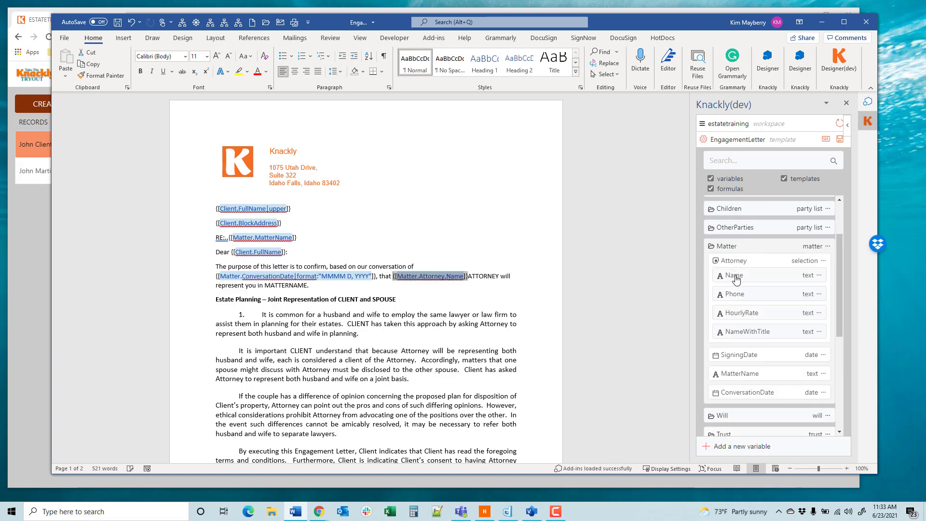
left_click(467, 279)
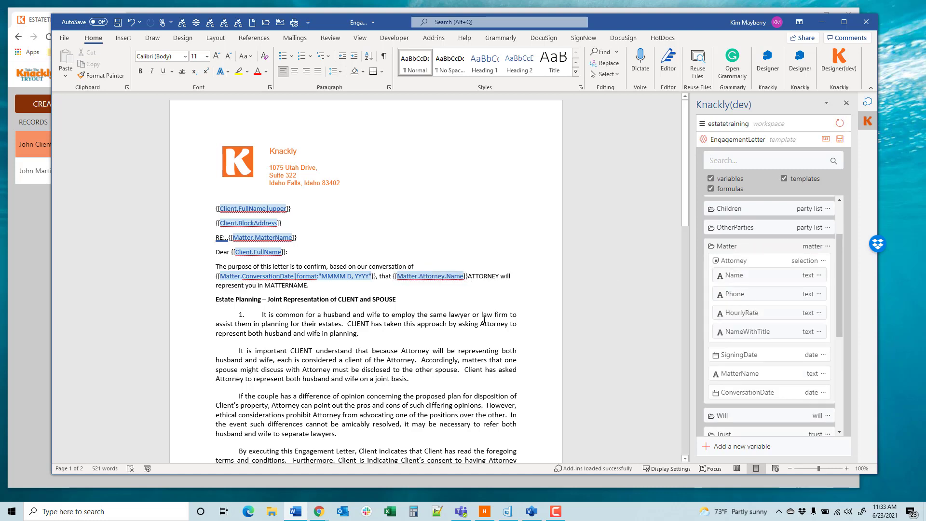
key("Delete")
key("Delete")
key("Delete")
key("Delete")
key("Delete")
key("Delete")
key("Delete")
key("Delete")
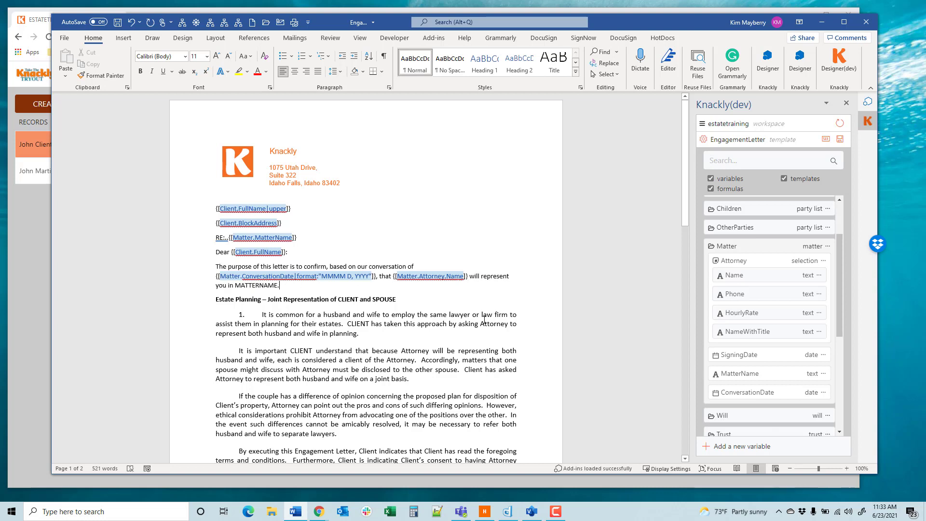
Step: Replace the MATTERNAME placeholder at the end of the opening paragraph with the matter's MatterName variable, keeping the period
key("Left")
key("Left")
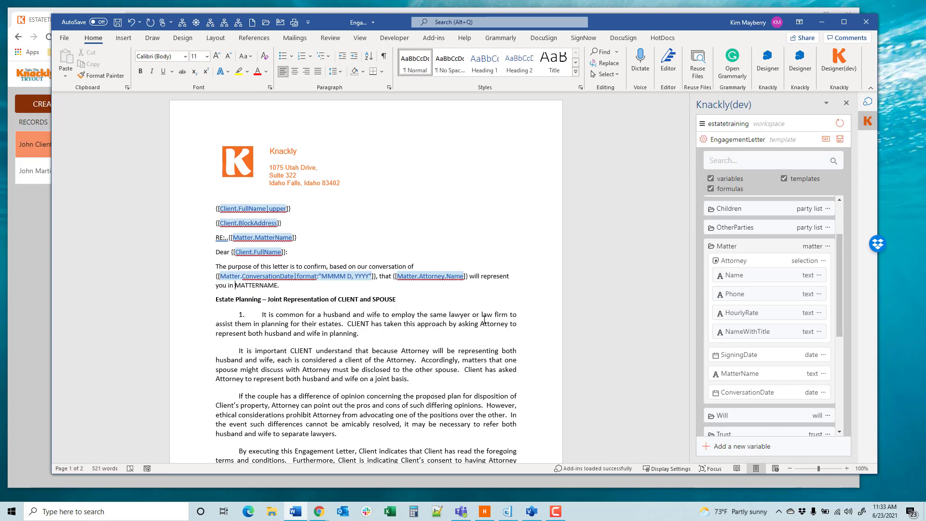
left_click(740, 373)
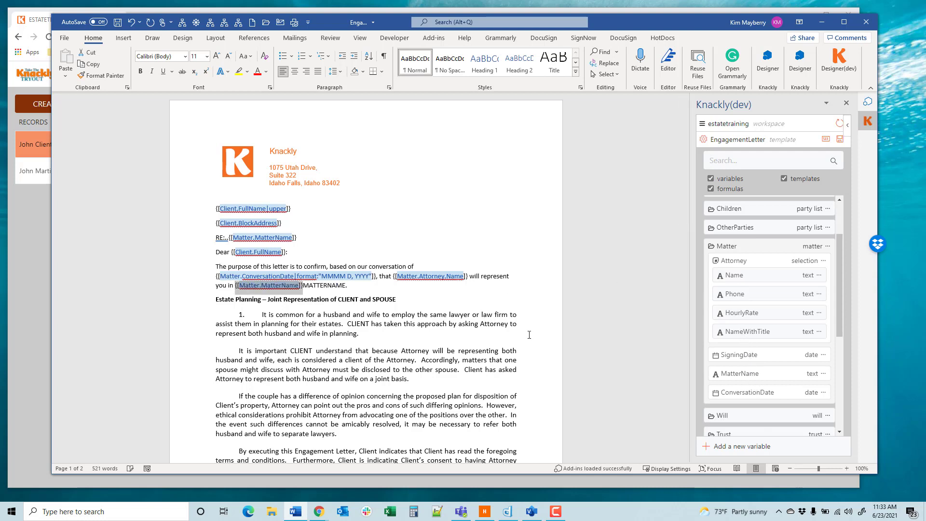
key("Right")
key("Delete")
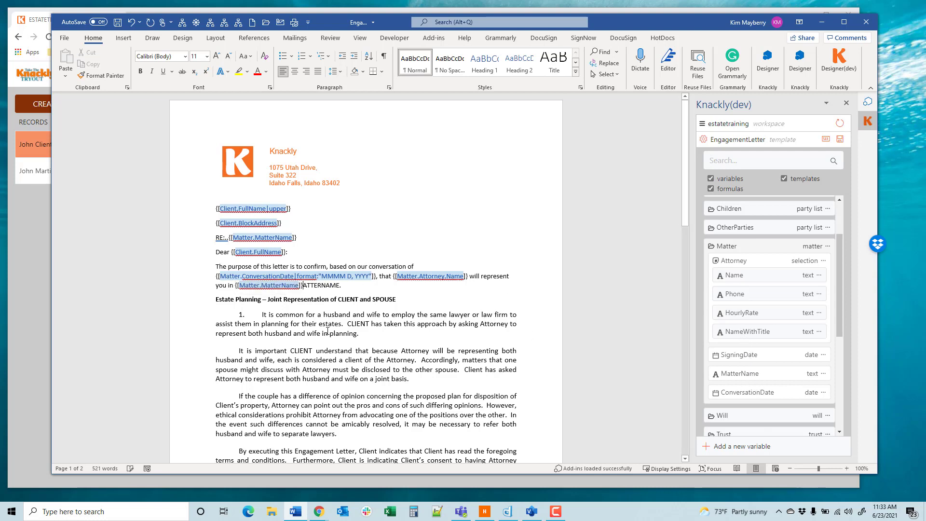
key("Delete")
key("Delete")
key("Delete")
key("Delete")
key("Delete")
key("Delete")
key("Delete")
key("Delete")
key("Delete")
Step: Add an empty line above the Estate Planning heading and insert an if statement there for Married being true, without an else
key("Return")
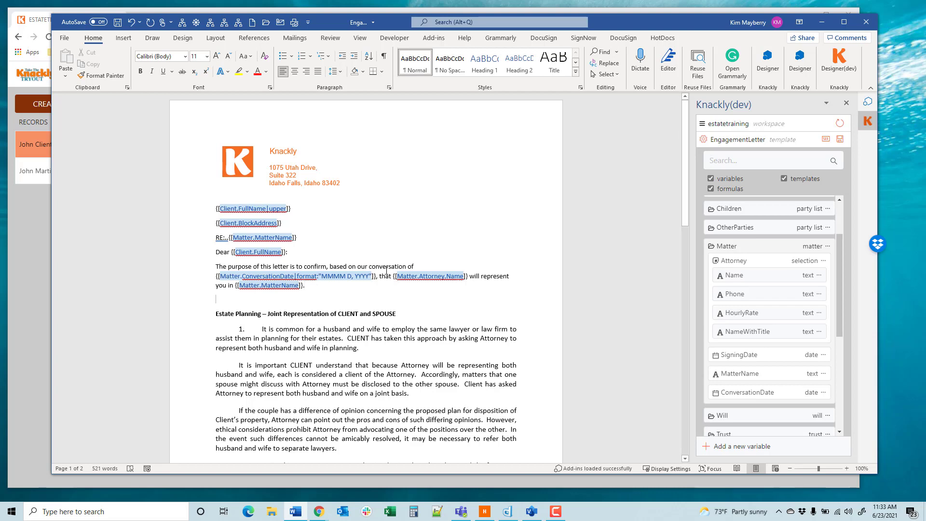
scroll(272, 321, "down", 5)
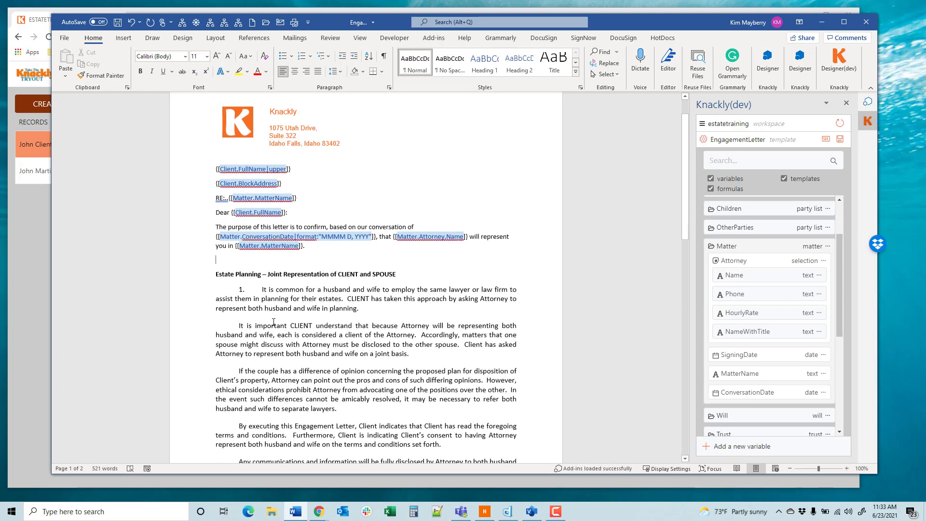
scroll(271, 321, "down", 10)
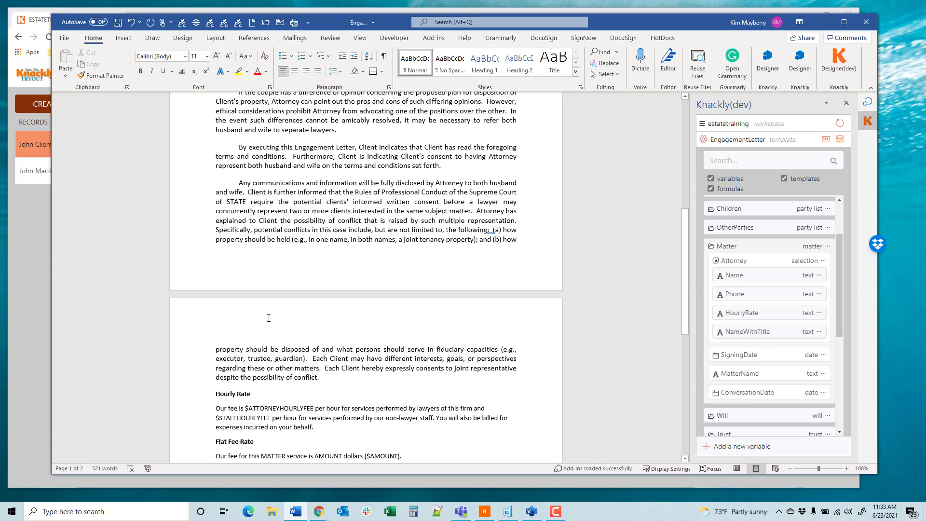
scroll(268, 316, "up", 8)
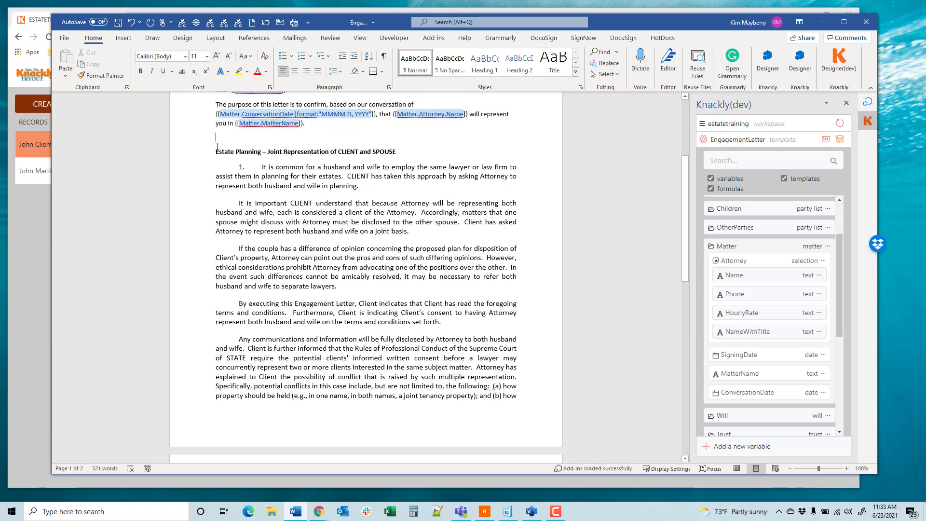
scroll(319, 319, "down", 8)
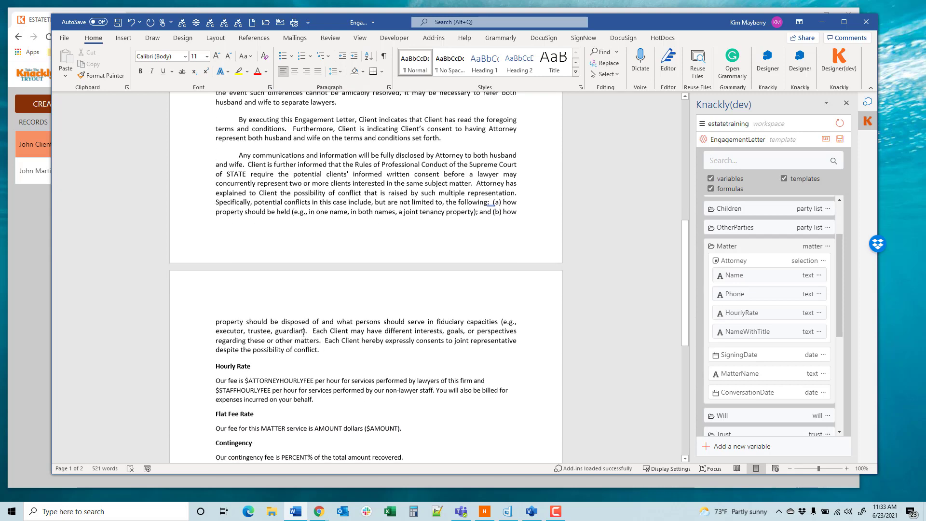
scroll(278, 327, "up", 13)
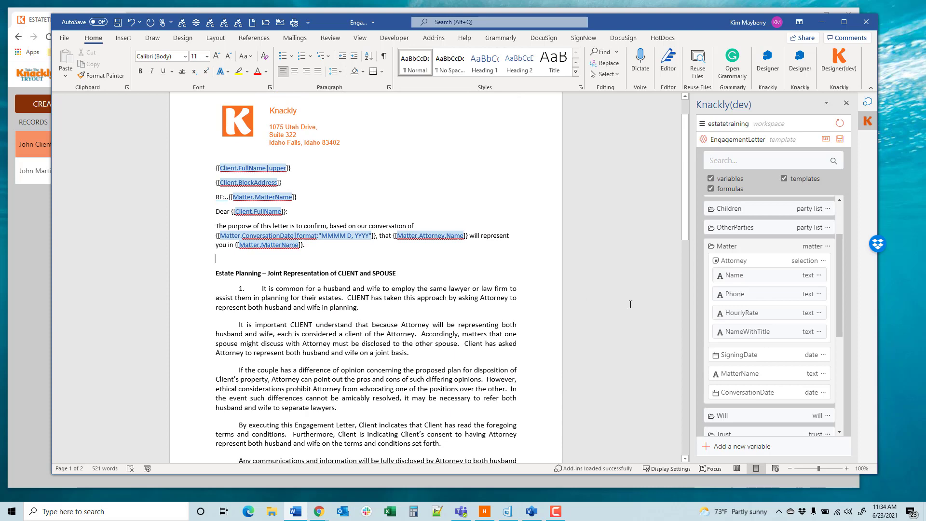
scroll(631, 305, "up", 1)
scroll(760, 289, "up", 3)
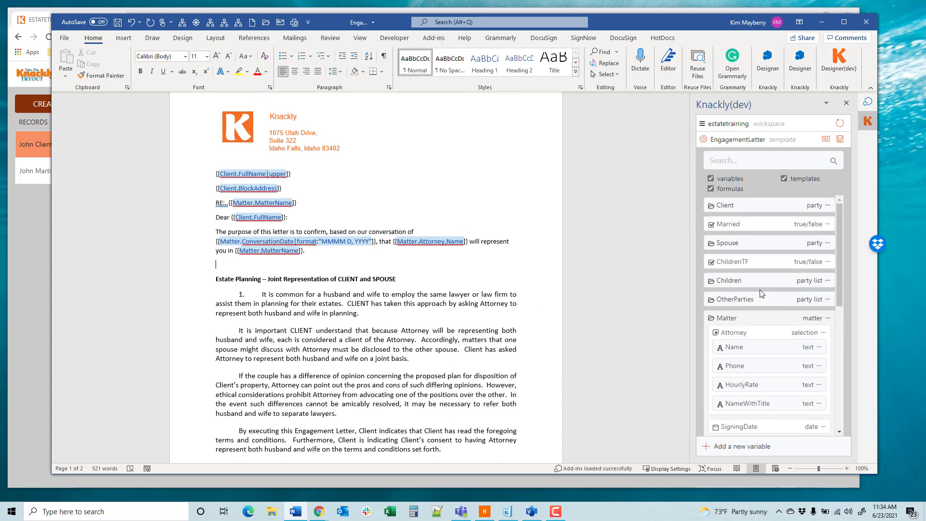
left_click(283, 279)
left_click(230, 271)
left_click(828, 224)
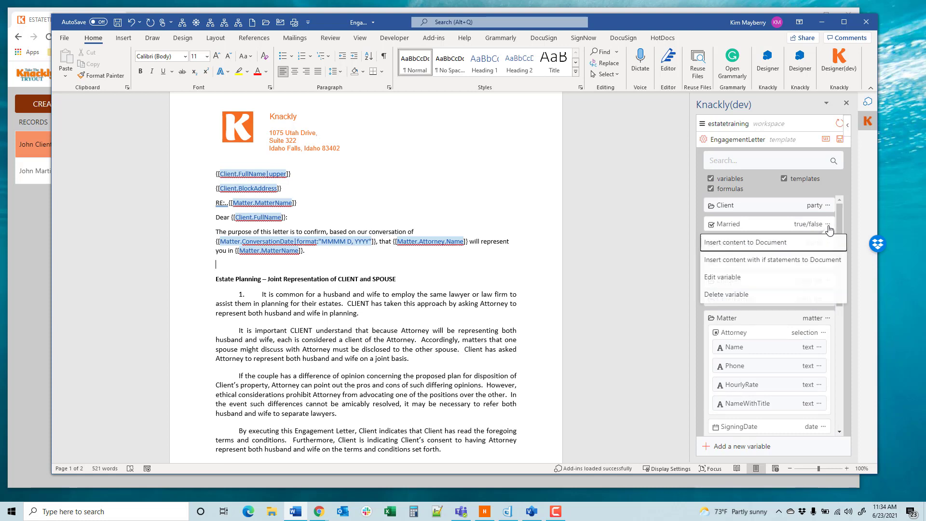
left_click(793, 261)
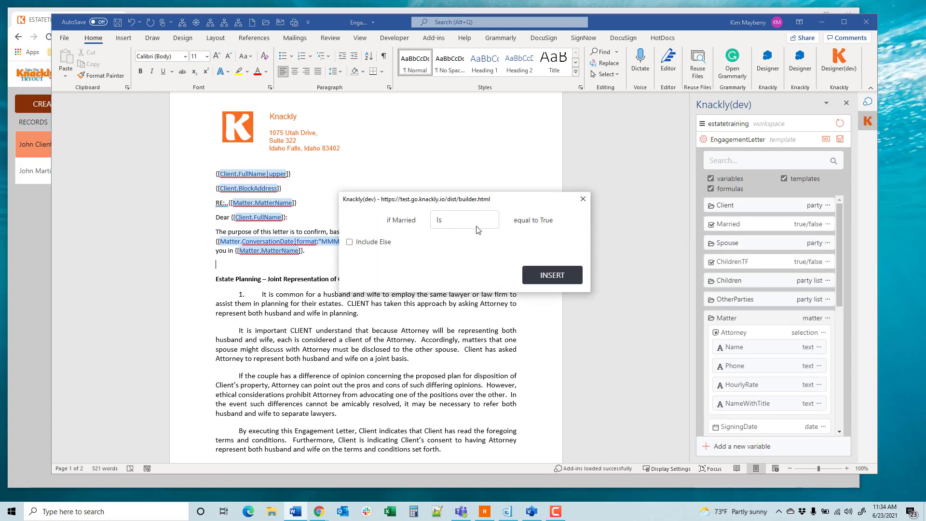
left_click(548, 279)
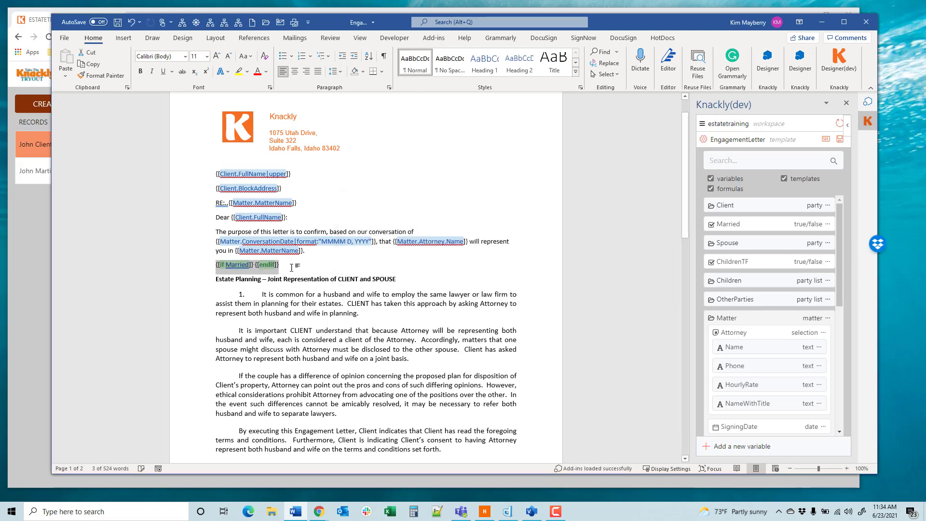
Step: Move the endif tag to its own unindented line after the joint representation section's last paragraph, just above the Hourly Rate heading
key("shift+Left")
key("shift+Left")
key("shift+Left")
key("shift+Left")
key("shift+Left")
key("shift+Left")
key("shift+Left")
key("shift+Left")
key("shift+Left")
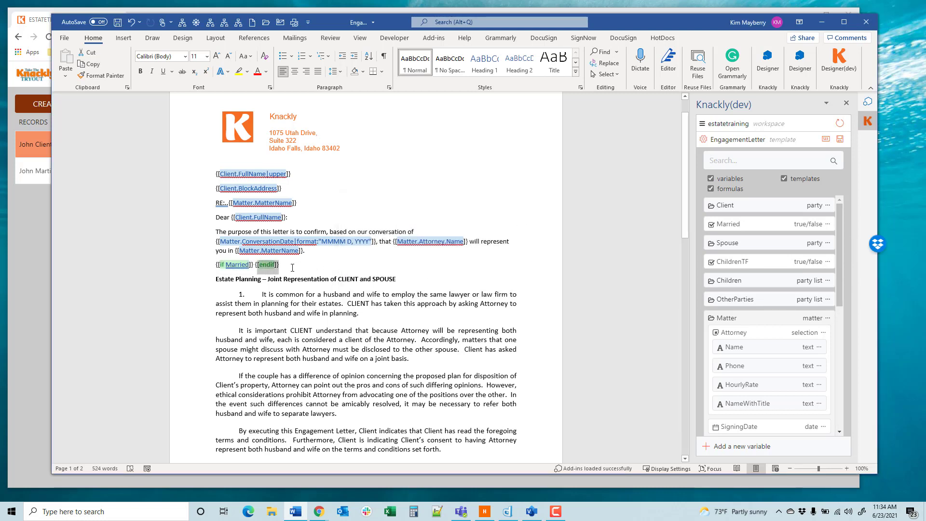
key("ctrl+x")
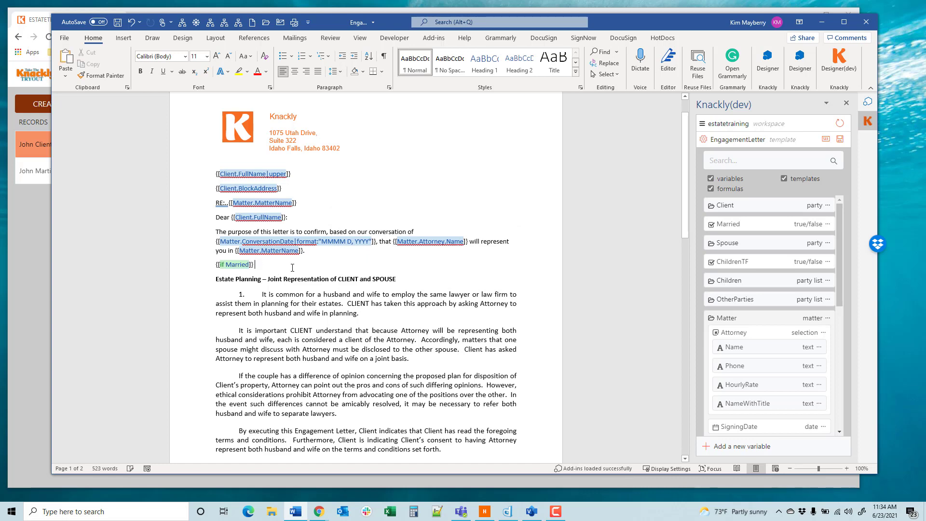
scroll(266, 284, "down", 10)
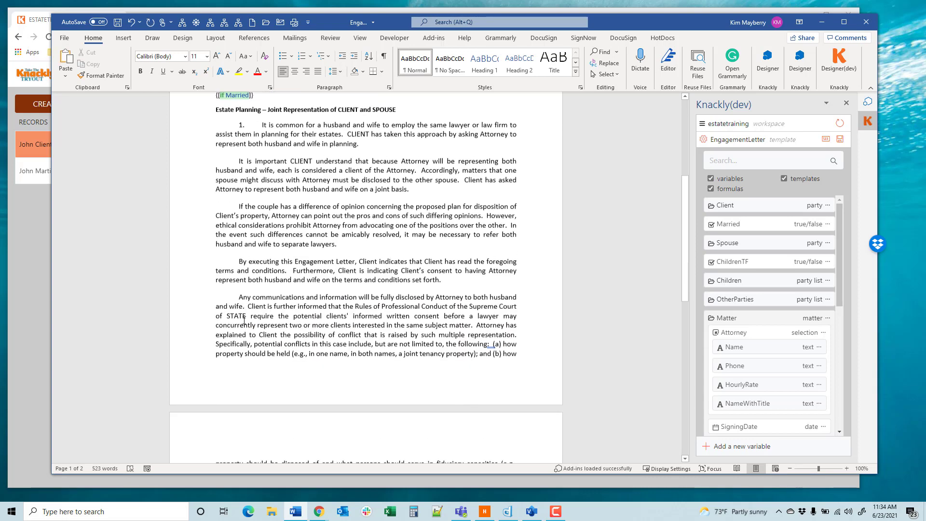
left_click(327, 323)
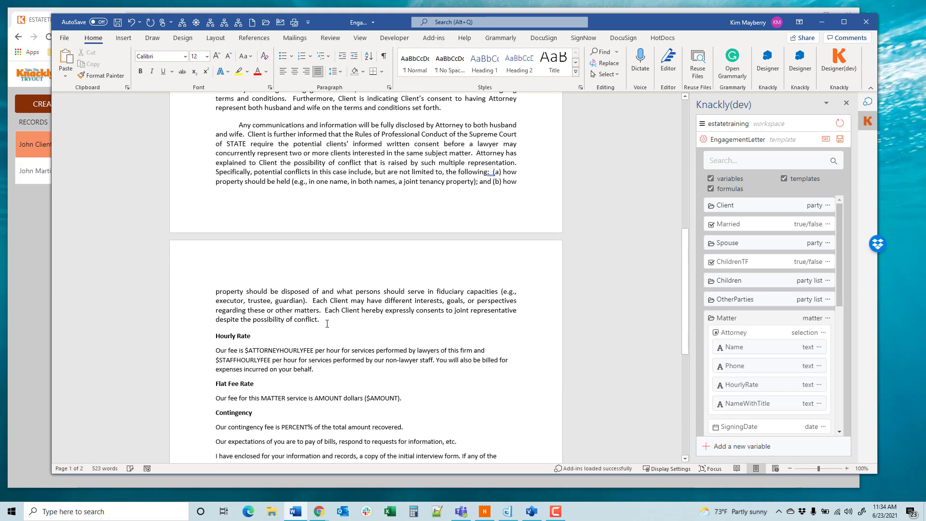
key("Return")
key("ctrl+v")
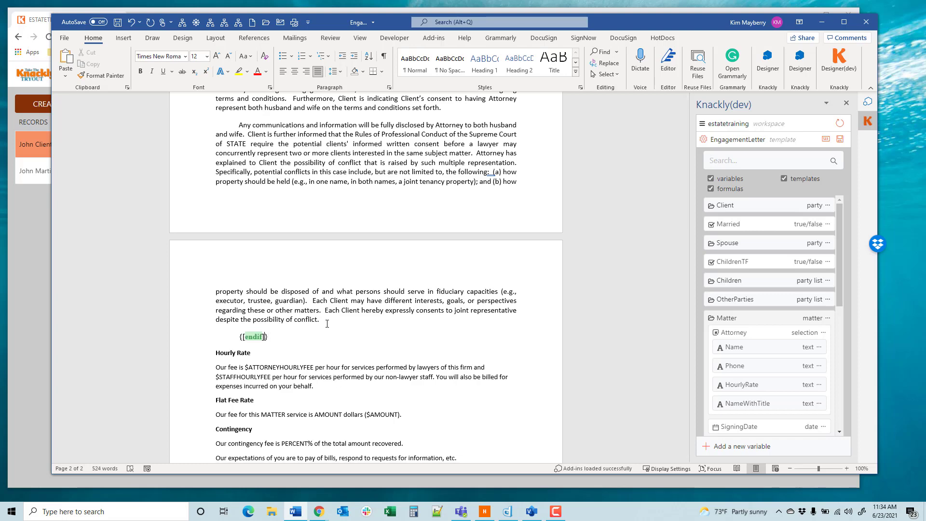
key("Left")
key("Left")
key("Left")
key("Left")
key("Left")
key("Left")
key("BackSpace")
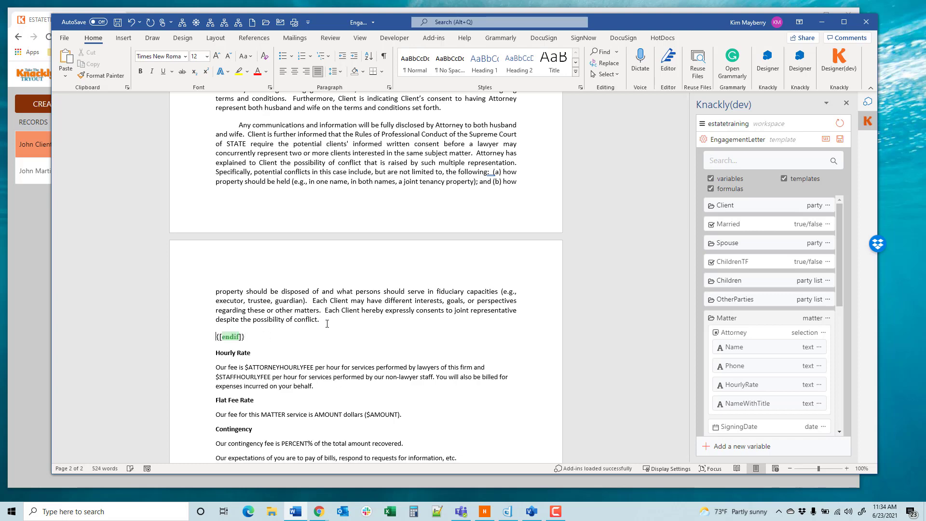
Step: Replace the CLIENT placeholder in the Estate Planning heading with the Client's FullName variable
scroll(327, 324, "up", 10)
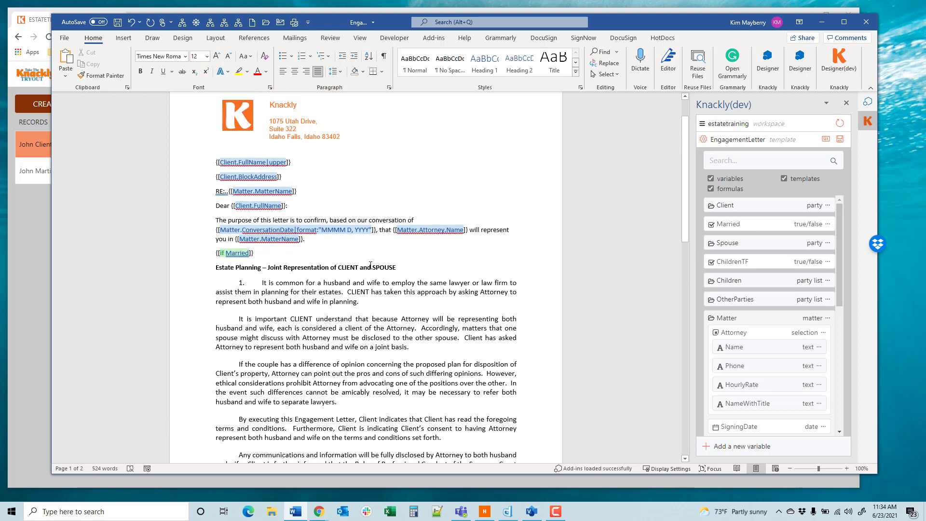
left_click(338, 268)
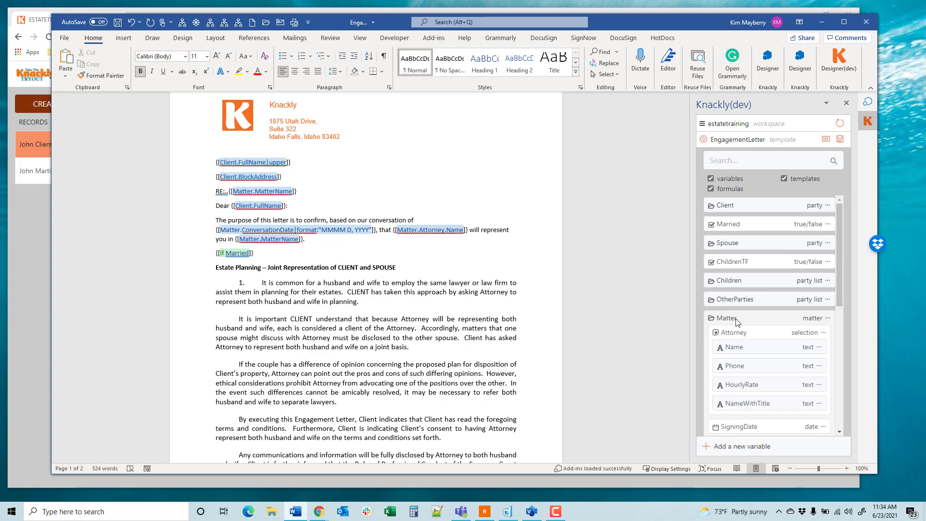
left_click(739, 206)
scroll(746, 386, "down", 5)
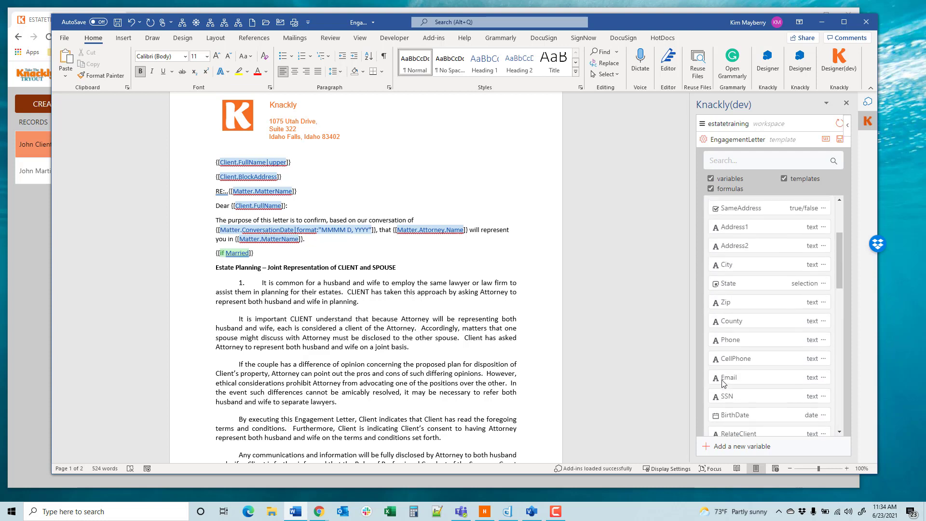
scroll(748, 389, "down", 1)
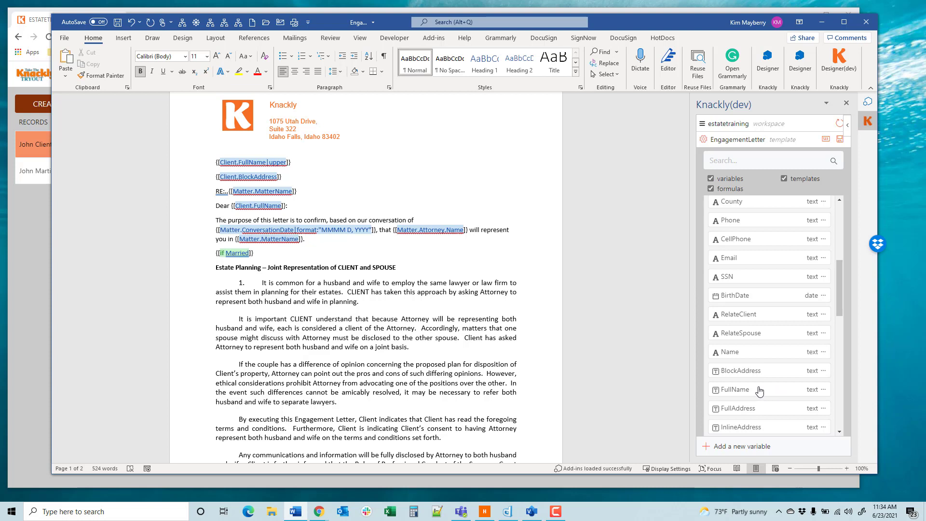
left_click(759, 390)
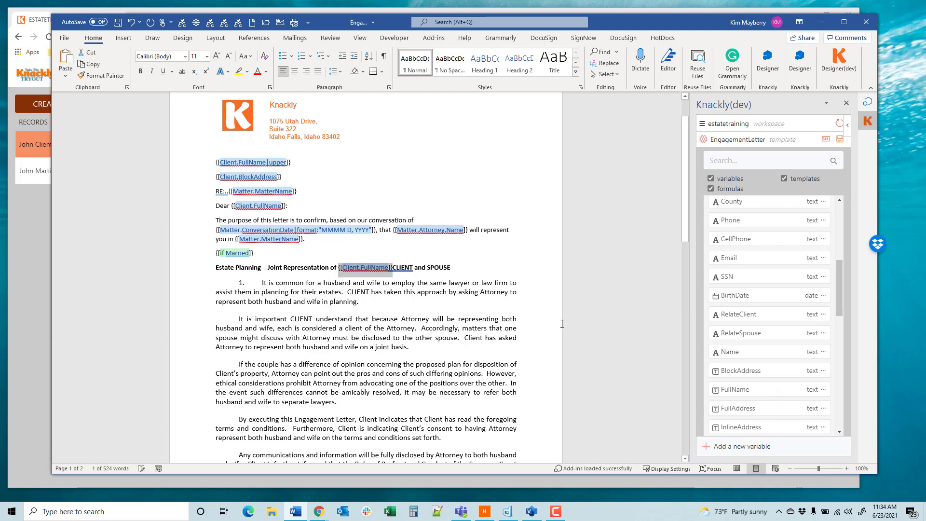
left_click(394, 267)
key("Delete")
key("Delete")
key("Delete")
key("Delete")
key("Delete")
key("Delete")
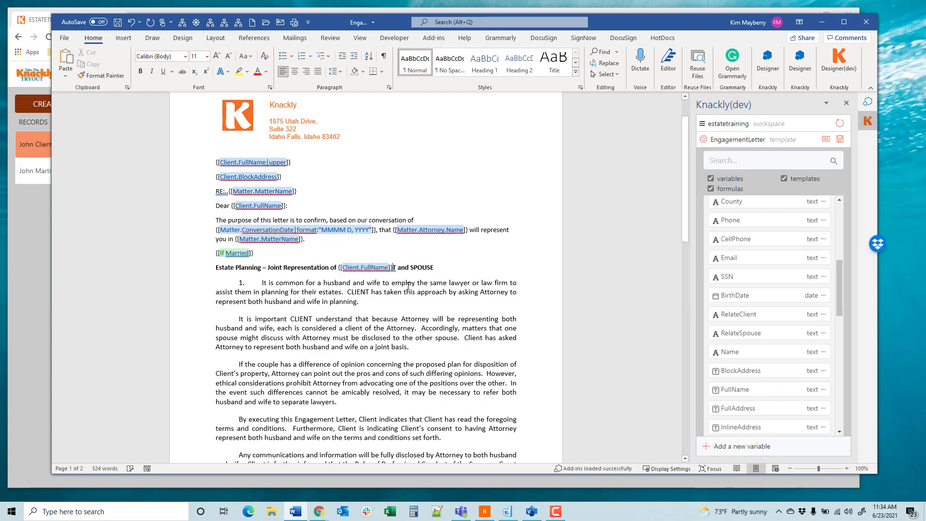
Step: Make the client name variable in the Estate Planning heading bold
key("shift+Left")
key("shift+Left")
key("shift+Left")
key("shift+Left")
key("shift+Left")
key("shift+Left")
key("shift+Left")
key("shift+Left")
key("shift+Left")
key("shift+Left")
key("shift+Left")
key("shift+Left")
key("shift+Left")
key("shift+Left")
key("shift+Left")
key("shift+Left")
key("shift+Left")
key("shift+Left")
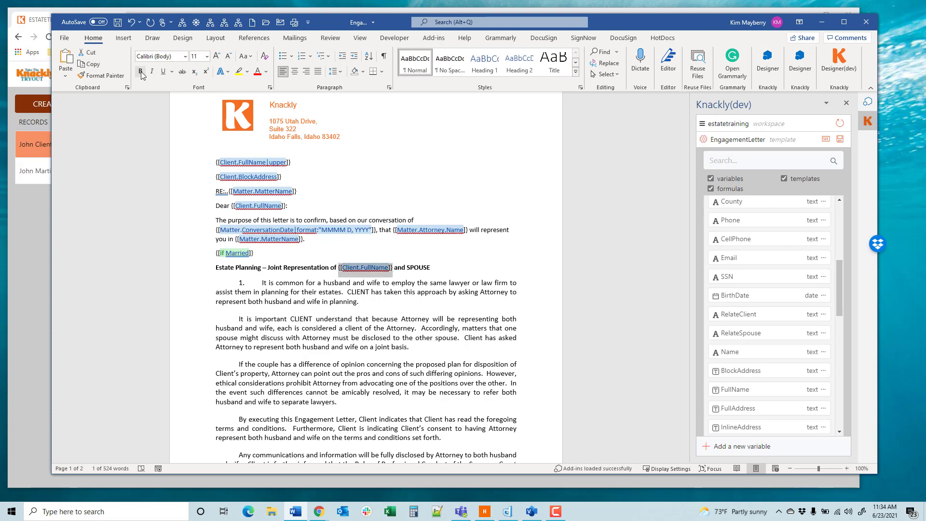
key("ctrl+b")
Step: Replace the SPOUSE placeholder in the Estate Planning heading with the Spouse's FullName variable and make it bold
left_click(407, 268)
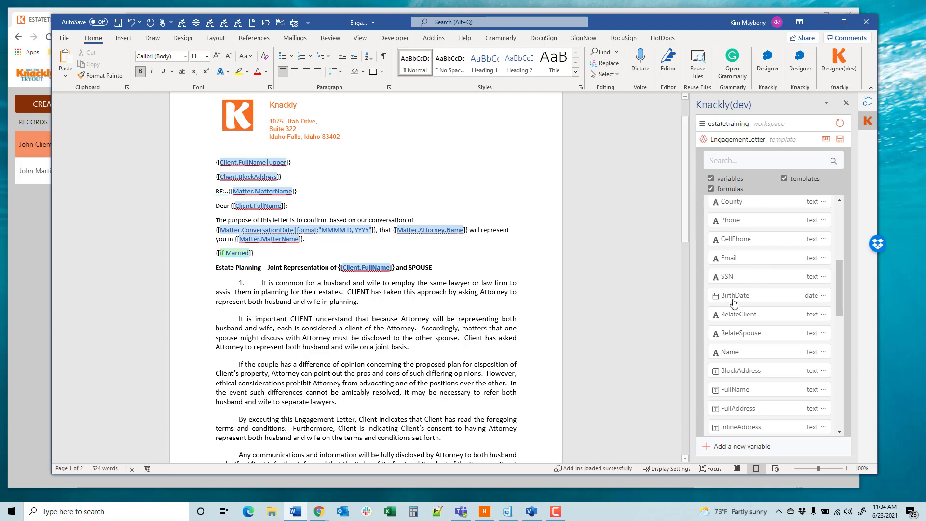
scroll(785, 265, "up", 6)
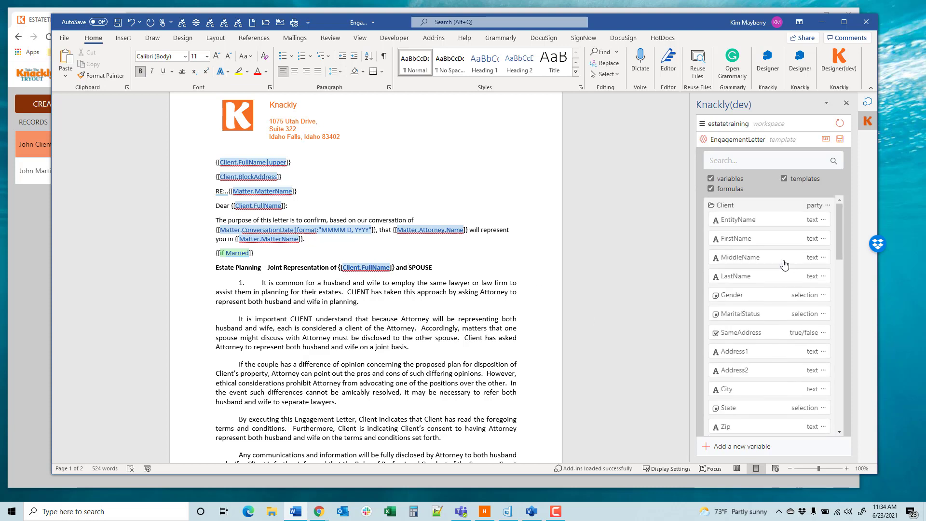
left_click(750, 205)
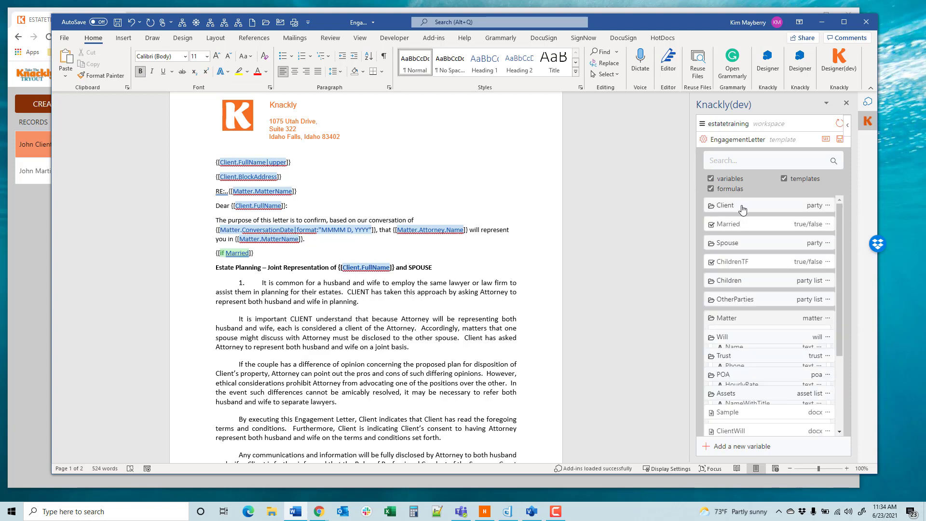
left_click(765, 252)
scroll(765, 260, "down", 2)
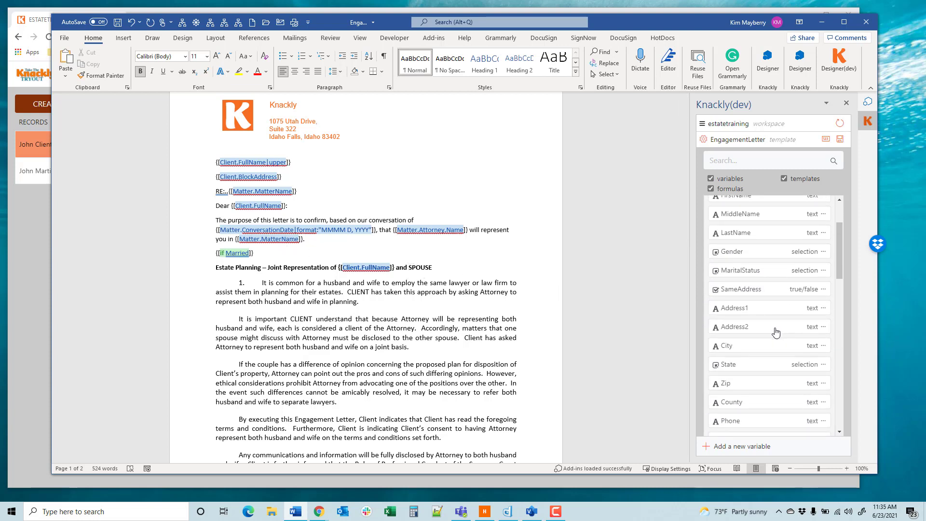
scroll(774, 332, "down", 5)
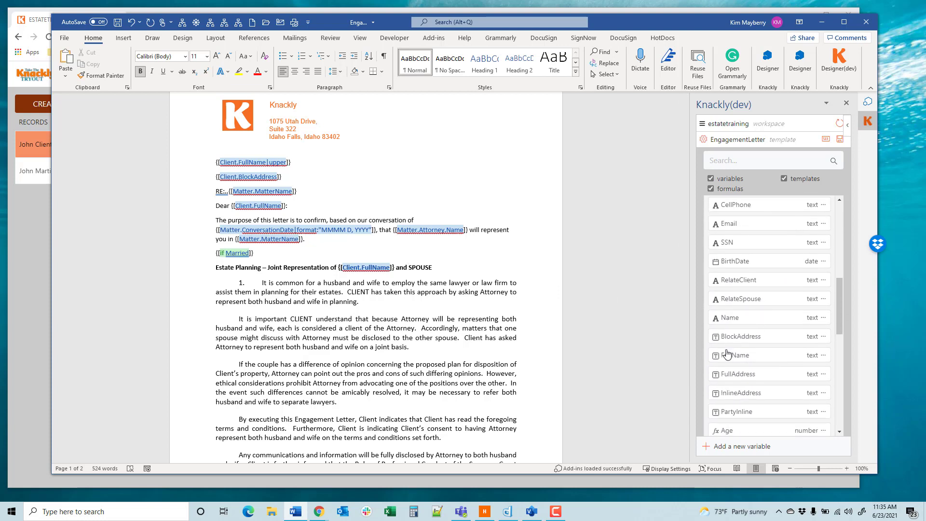
left_click(727, 355)
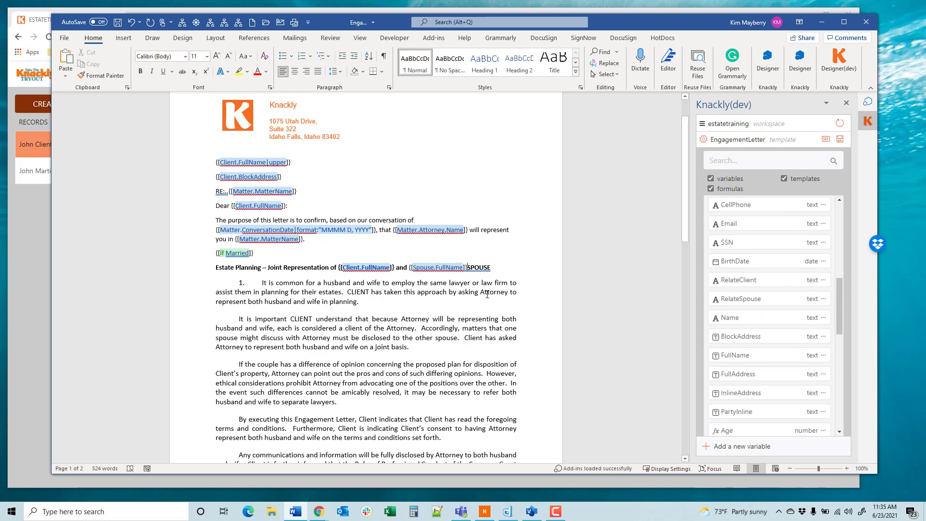
key("Delete")
key("Delete")
key("Delete")
key("Delete")
key("Delete")
left_click_drag(476, 268, 409, 268)
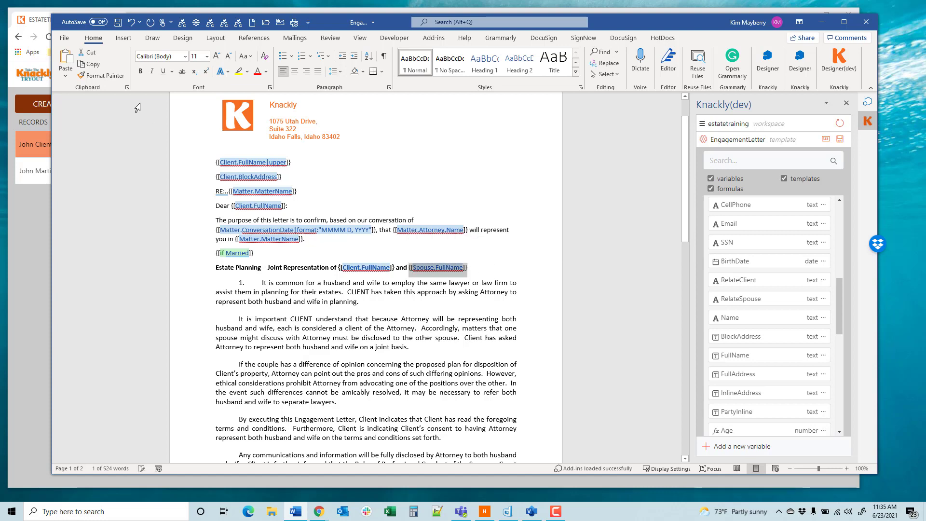
left_click(140, 73)
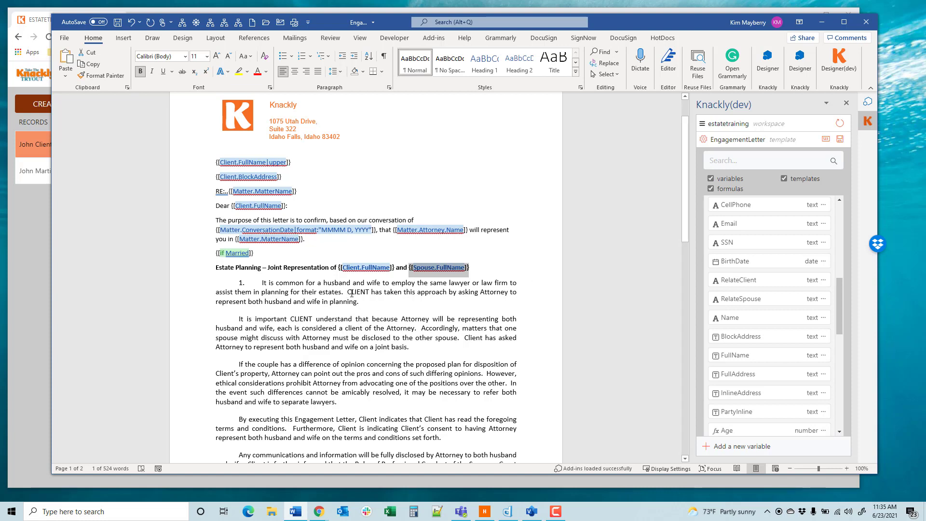
Step: Replace the CLIENT placeholders in the first two paragraphs under the Estate Planning heading with the Client's FullName variable
left_click_drag(348, 292, 365, 293)
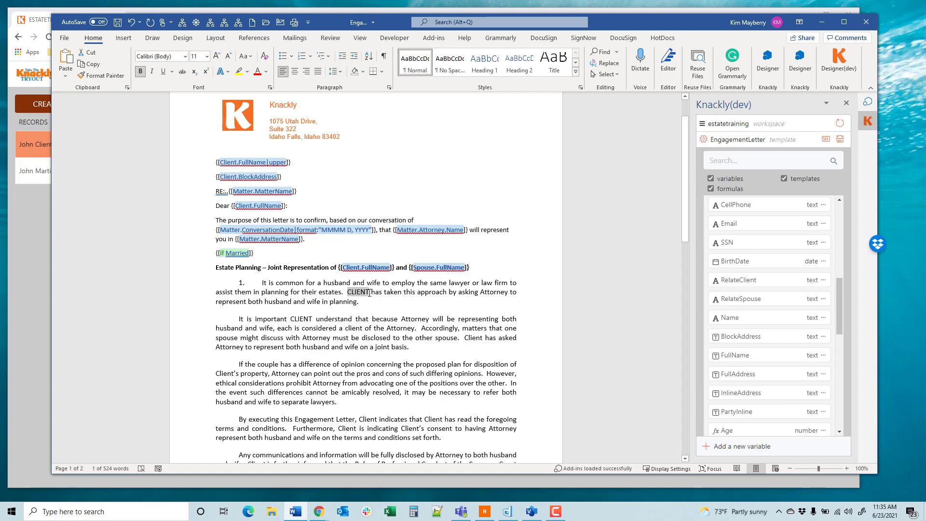
scroll(458, 295, "up", 2)
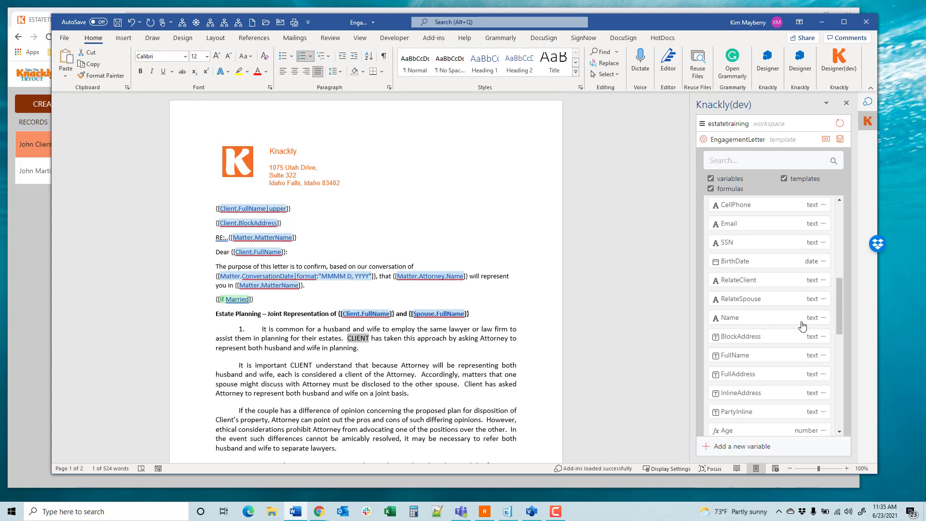
scroll(798, 326, "up", 6)
left_click(747, 211)
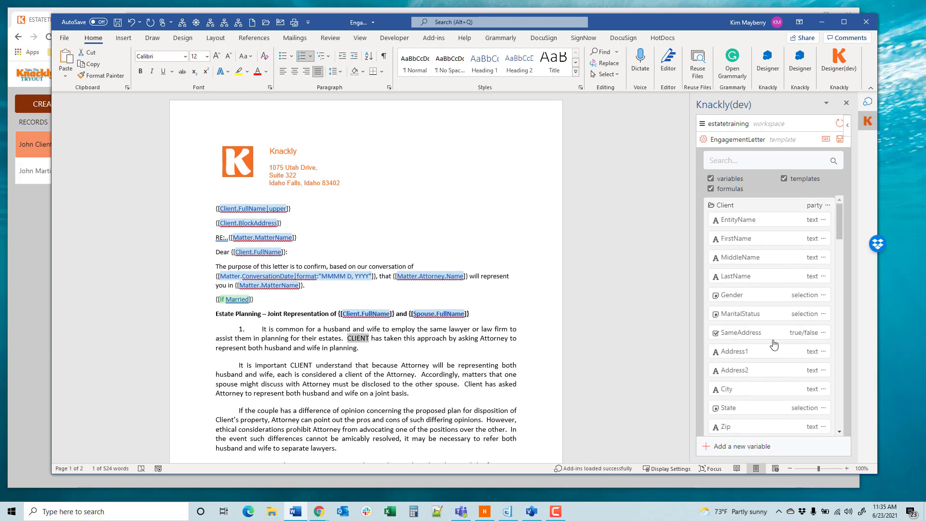
scroll(764, 346, "down", 6)
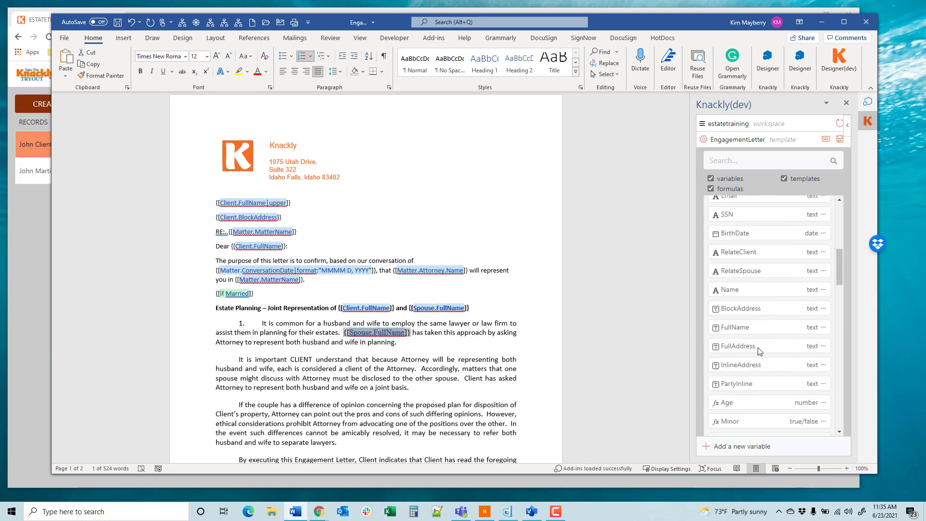
left_click(748, 321)
left_click_drag(290, 361, 313, 360)
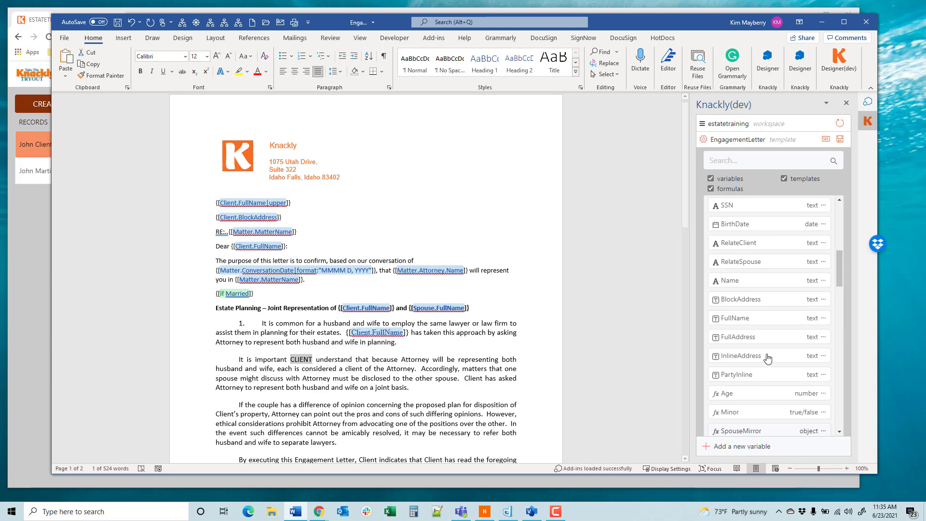
left_click(741, 320)
Step: Replace the STATE placeholder after "Supreme Court of" with the Name variable of the Client's State
scroll(312, 372, "down", 3)
scroll(312, 370, "down", 5)
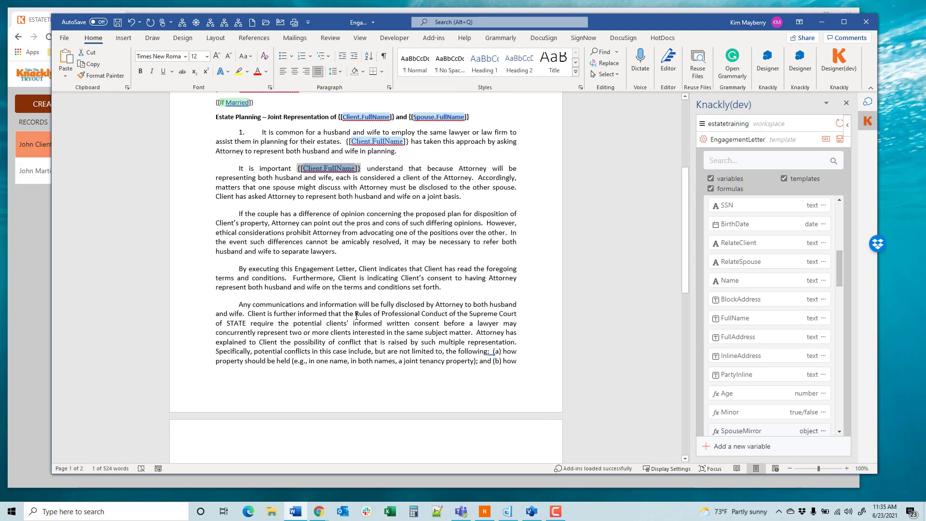
left_click_drag(227, 324, 246, 324)
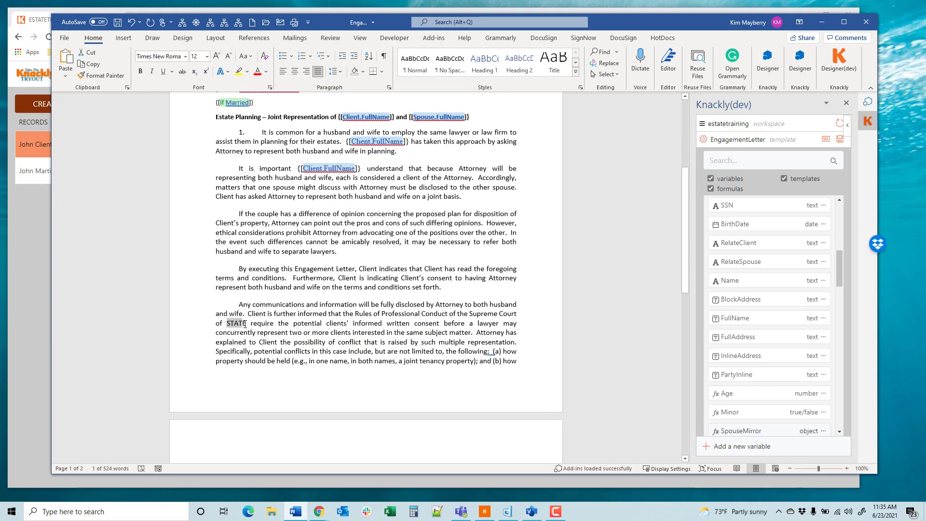
scroll(794, 324, "up", 3)
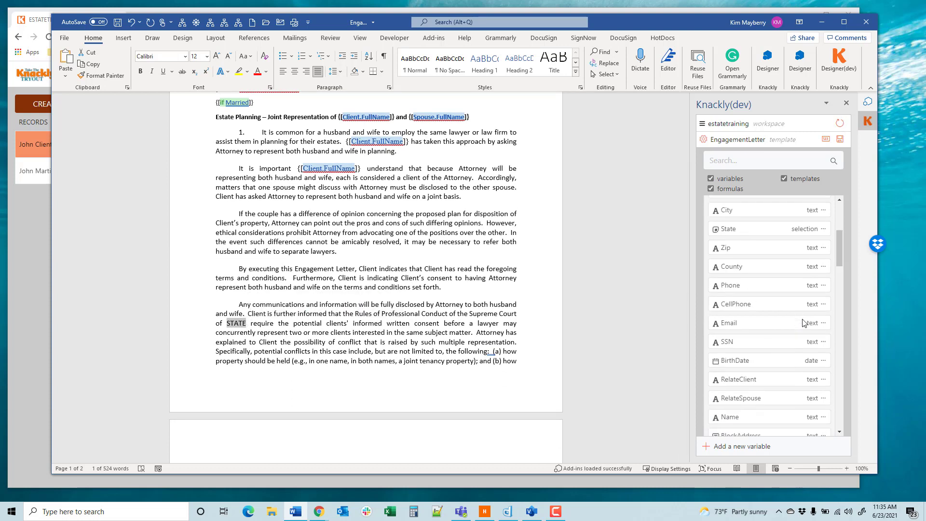
left_click(762, 238)
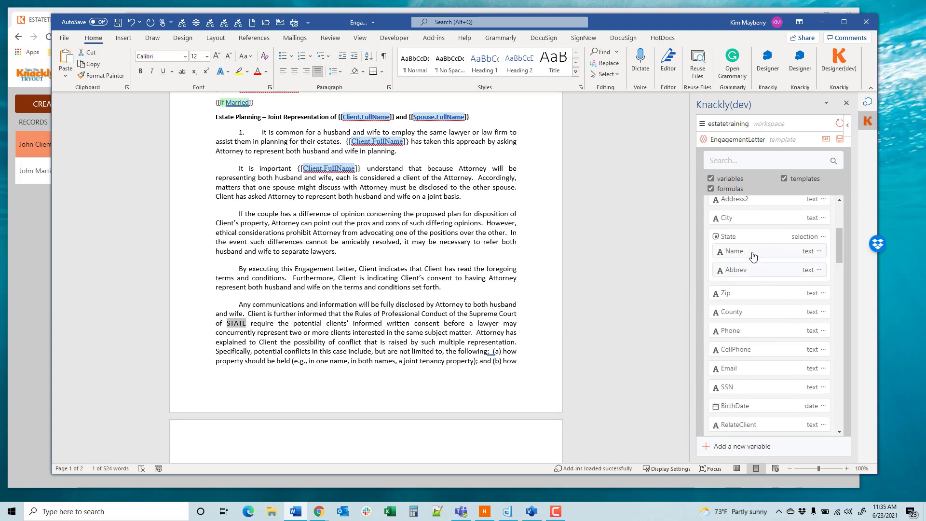
left_click(750, 255)
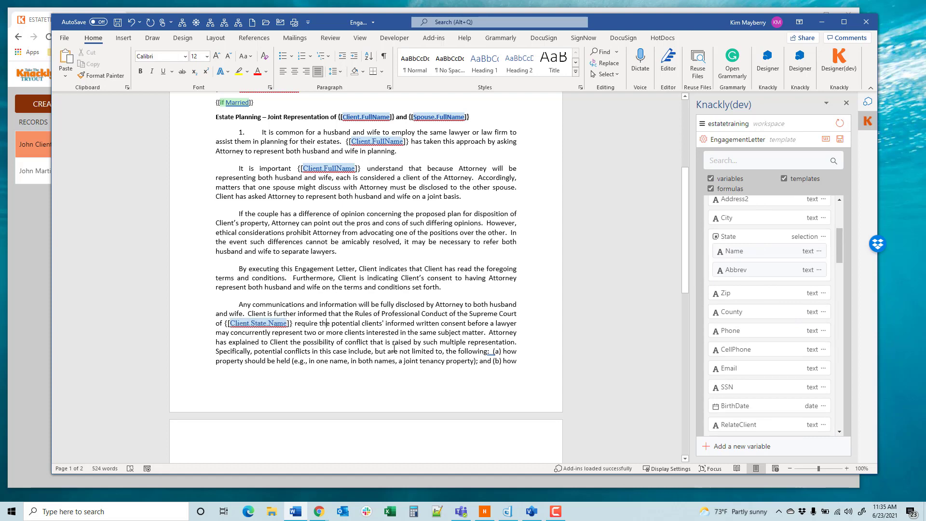
scroll(394, 349, "down", 5)
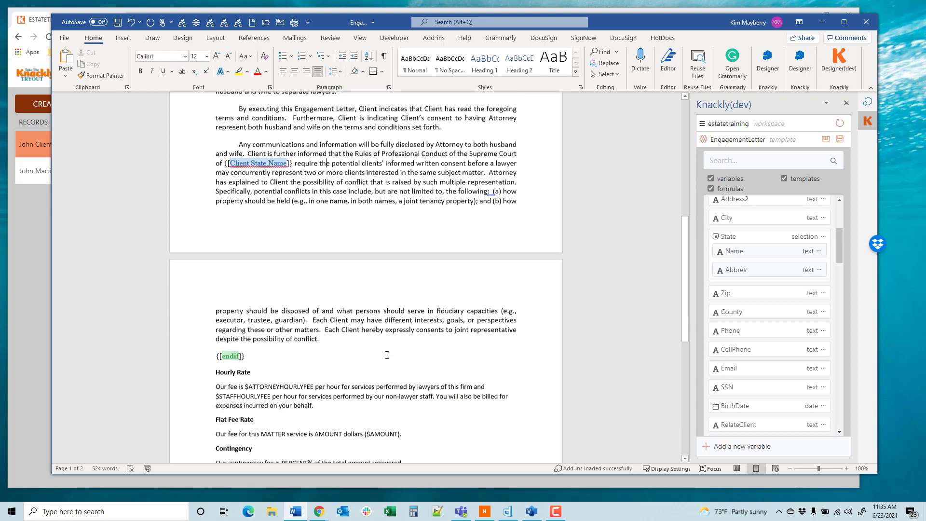
scroll(387, 355, "down", 1)
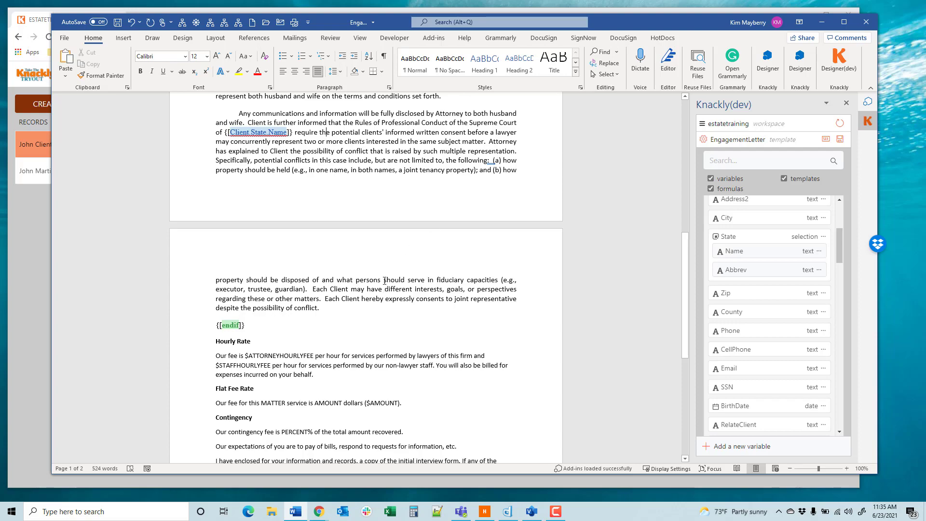
scroll(384, 281, "up", 12)
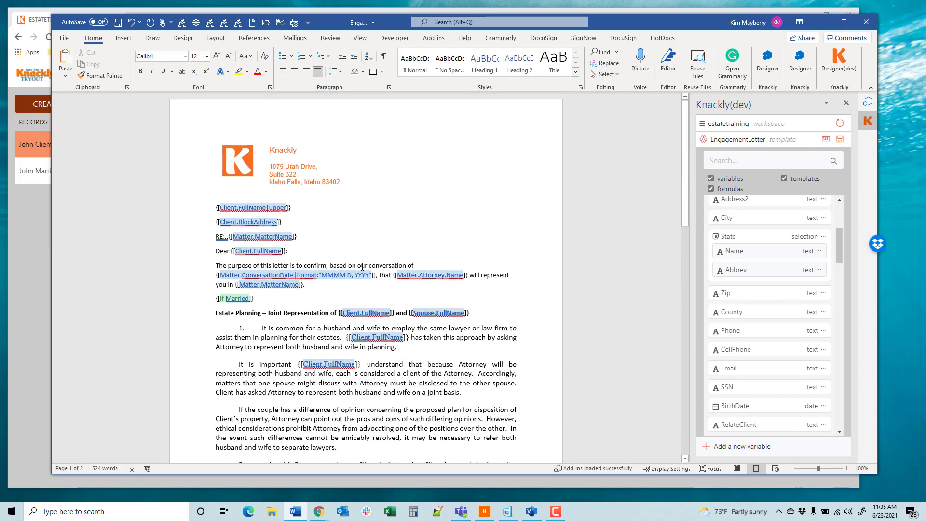
scroll(362, 267, "down", 5)
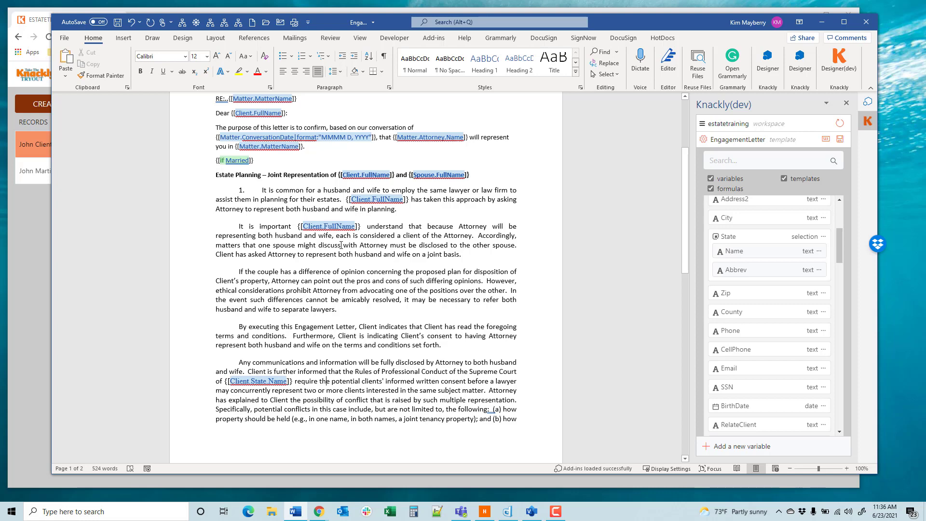
Step: Replace the ATTORNEY placeholder below "Very truly yours" with the Name variable of the Matter's Attorney
scroll(370, 307, "down", 10)
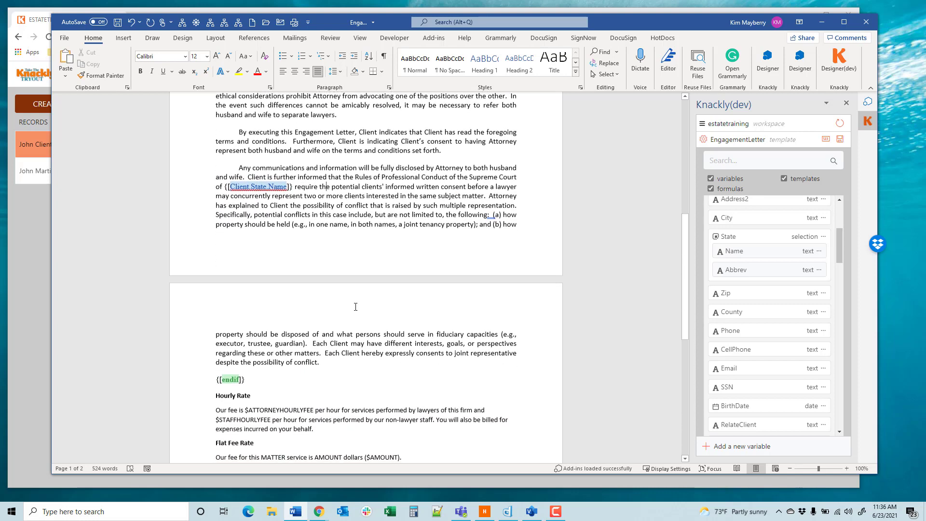
scroll(356, 306, "down", 2)
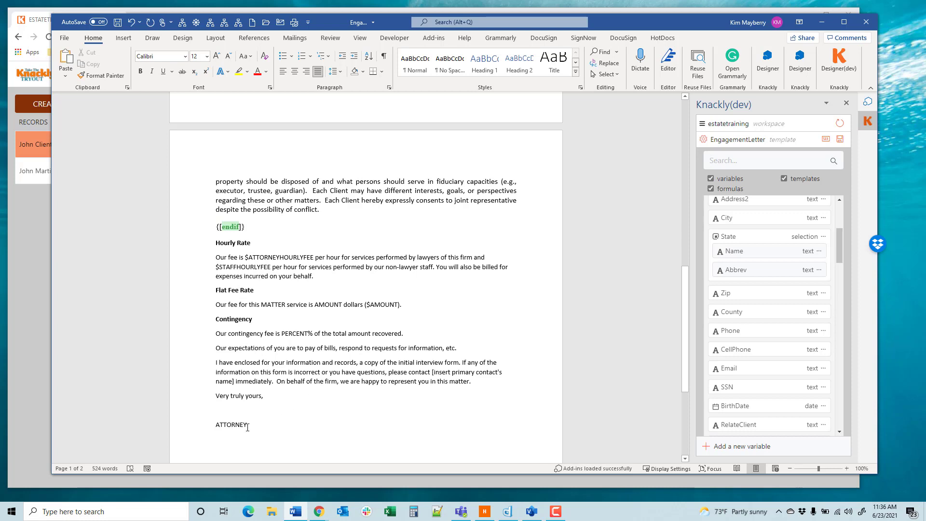
left_click_drag(248, 427, 216, 428)
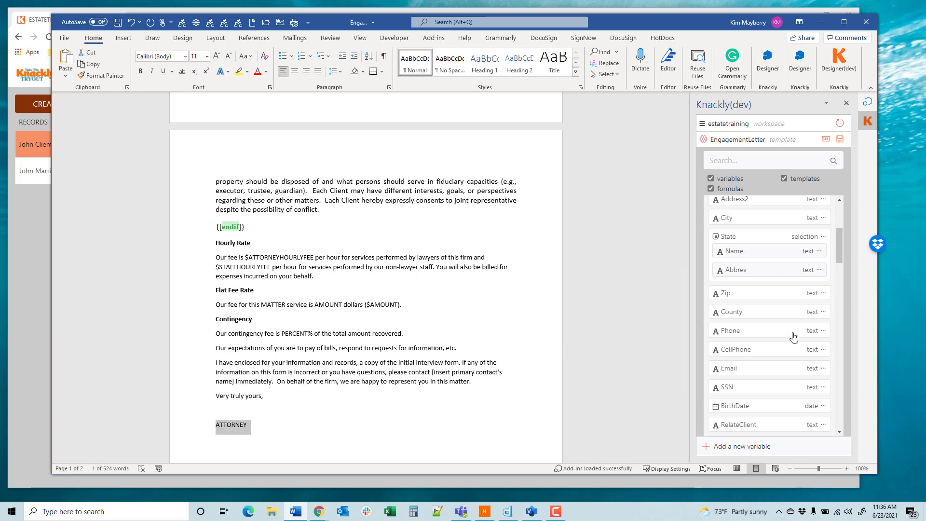
scroll(770, 316, "up", 4)
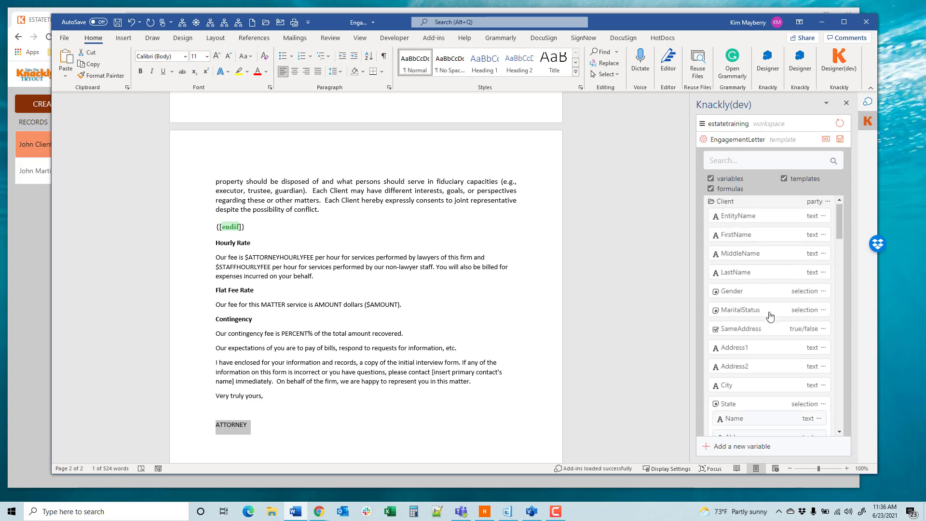
left_click(750, 206)
left_click(750, 243)
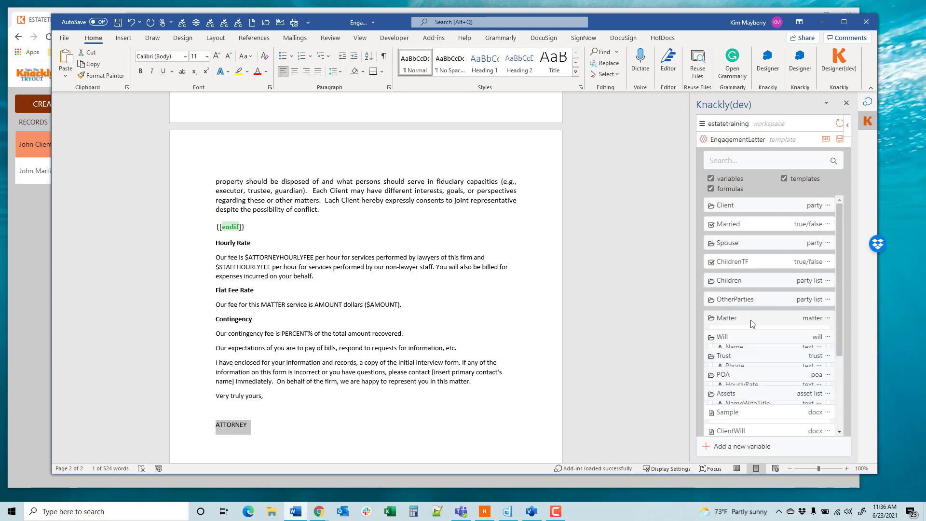
left_click(751, 320)
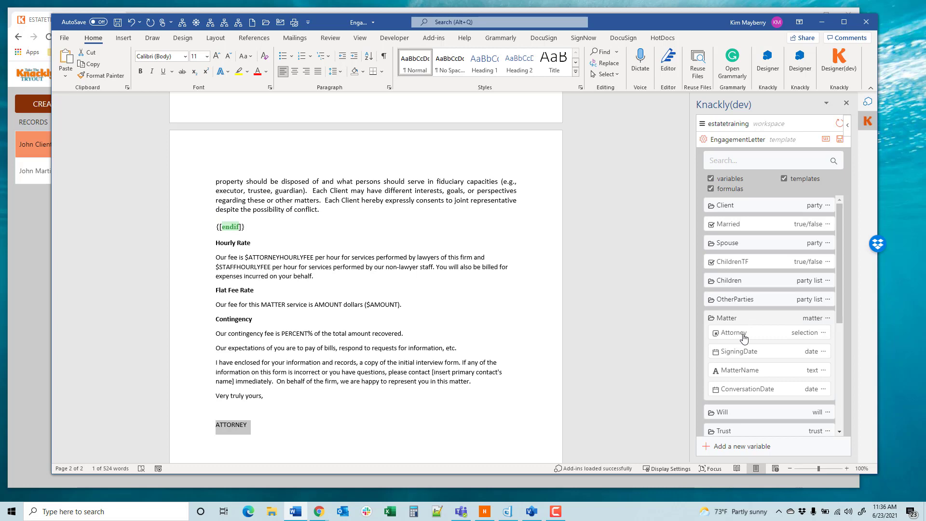
left_click(743, 337)
left_click(734, 349)
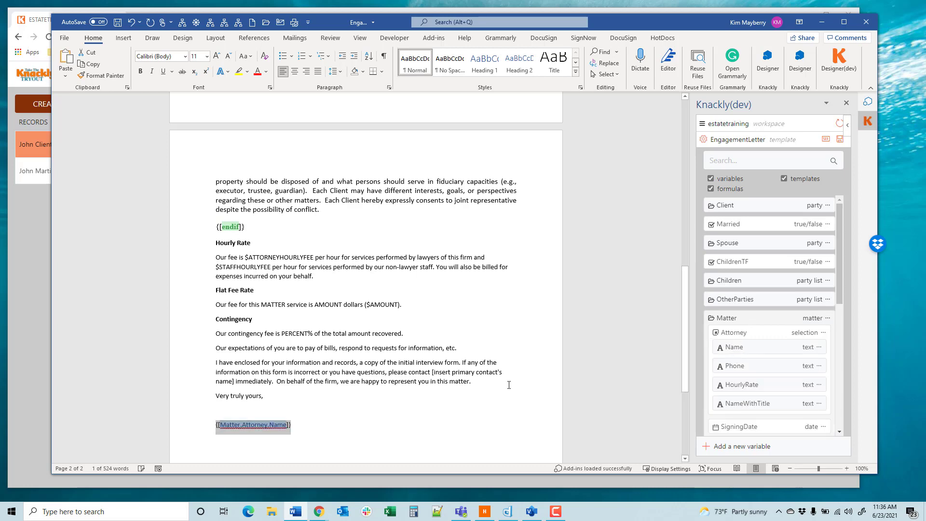
left_click(314, 418)
Step: Save the EngagementLetter template to the estatetraining workspace
scroll(323, 377, "up", 8)
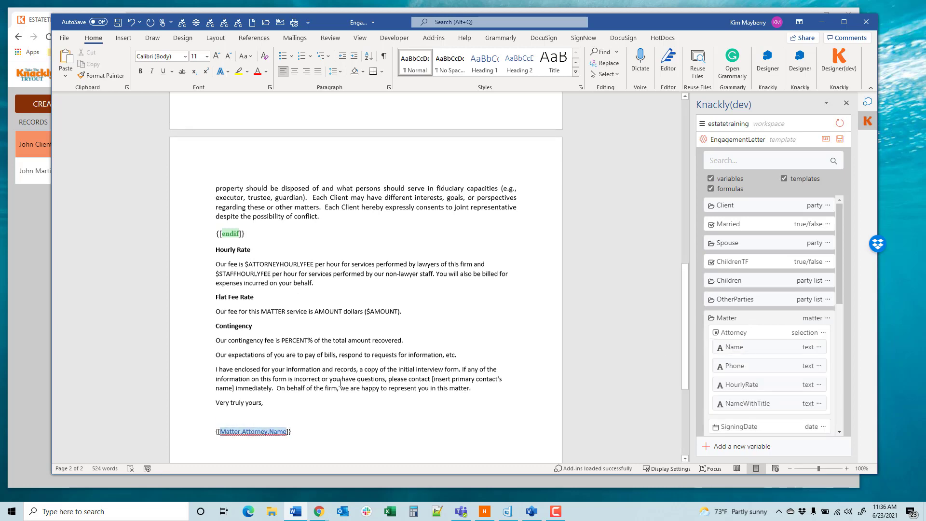
scroll(309, 365, "up", 6)
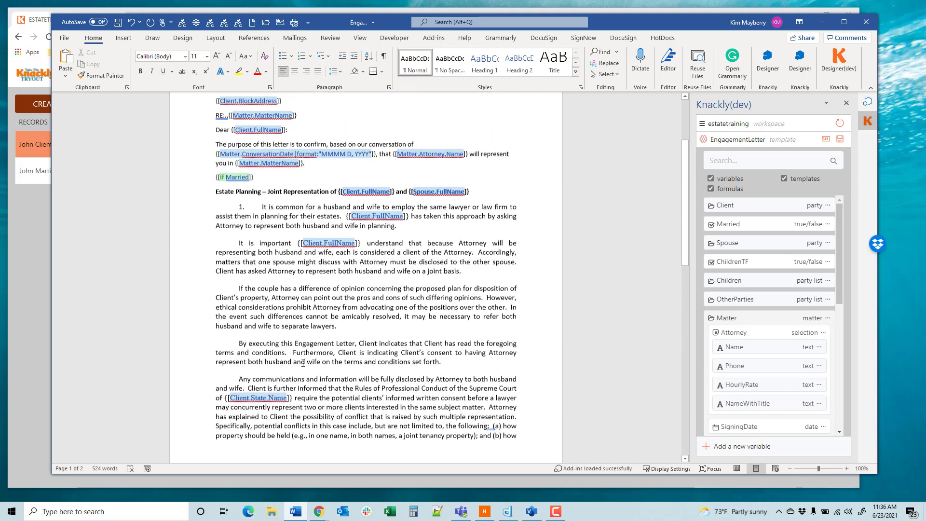
left_click(840, 140)
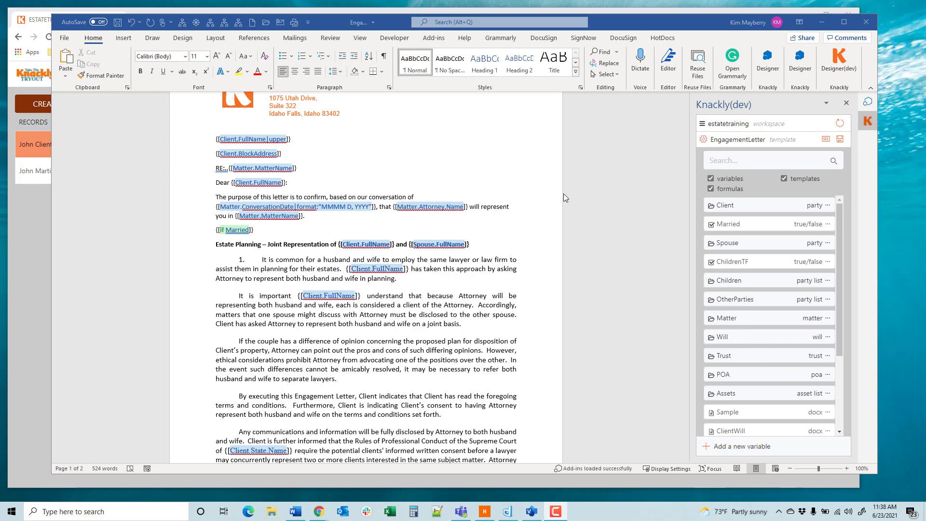
Step: Switch to Knackly in the browser, open the record's New Estate Plan for updating, and toggle the married couple option off and on again
left_click(10, 214)
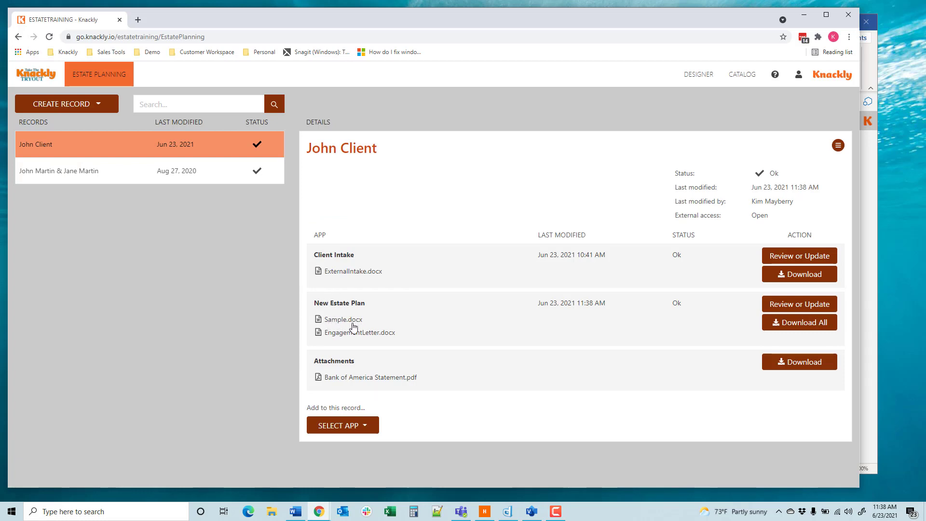
left_click(799, 304)
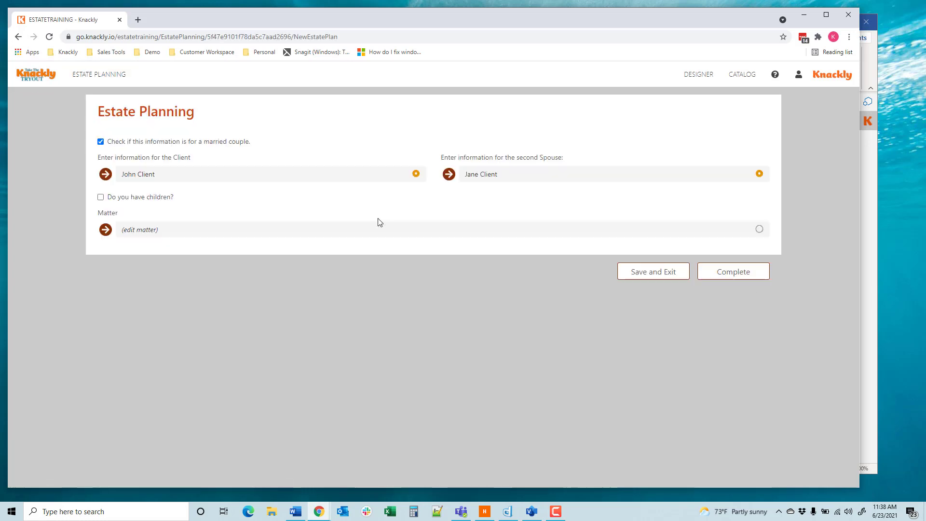
left_click(101, 143)
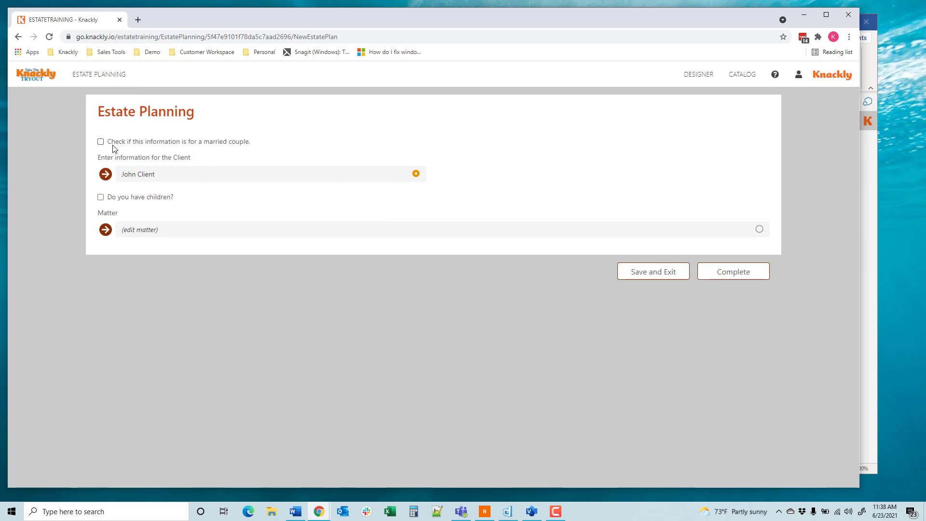
left_click(101, 143)
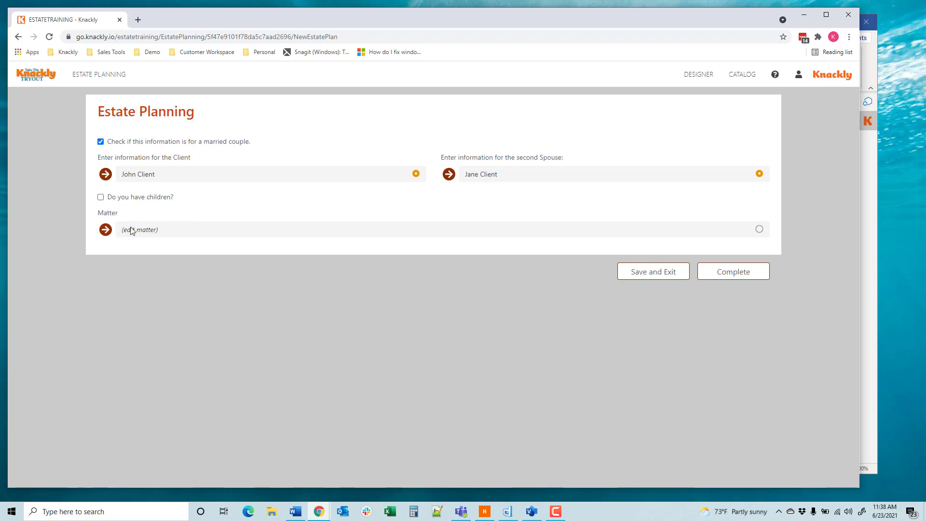
Step: Fill in the matter's attorney, name and initial meeting date of June 23, 2021, and complete the interview
left_click(104, 230)
left_click(166, 176)
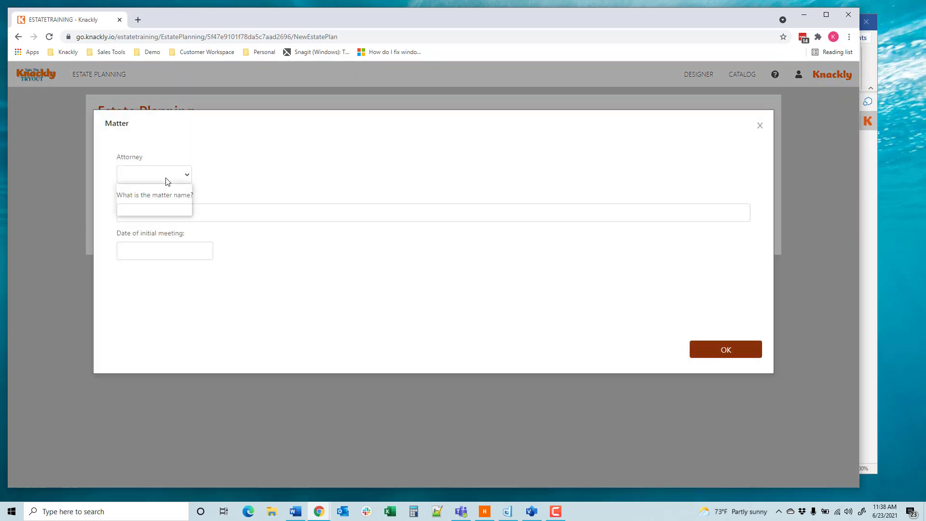
left_click(160, 205)
left_click(170, 214)
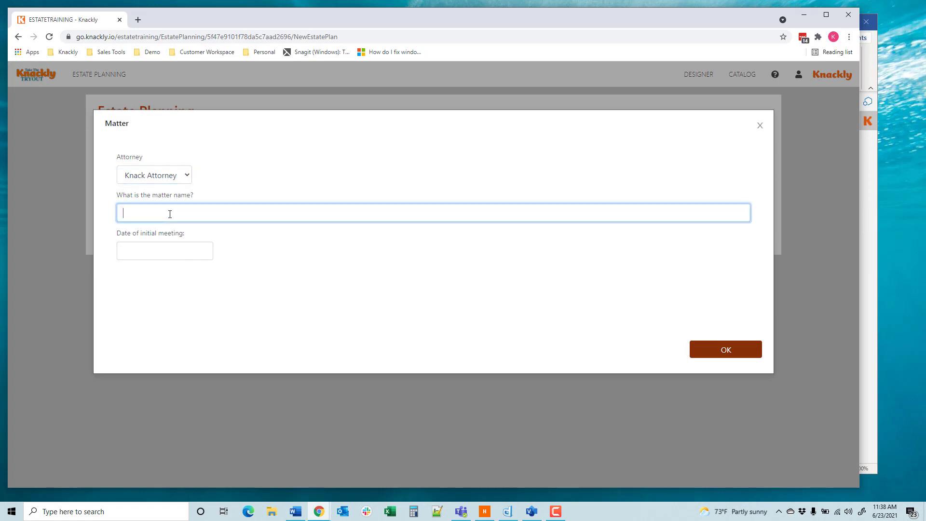
type("Smith")
left_click(163, 246)
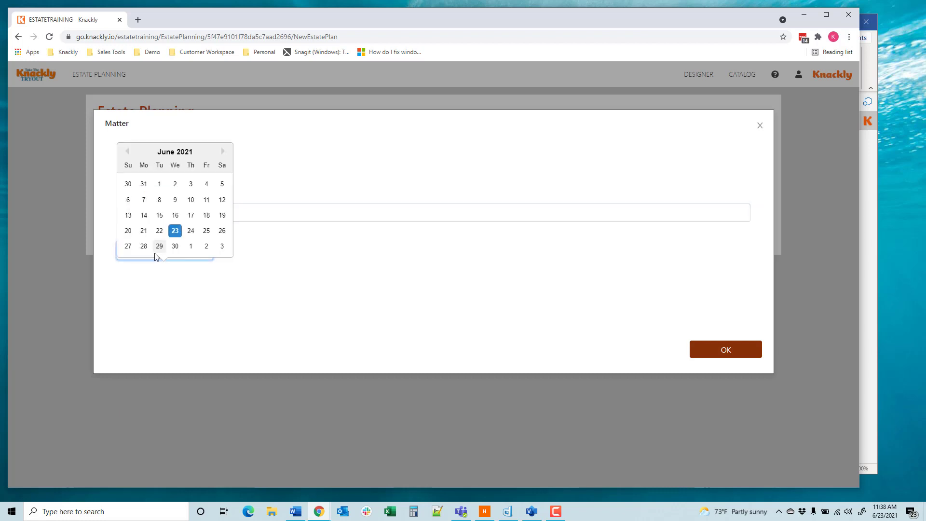
left_click(175, 232)
left_click(719, 355)
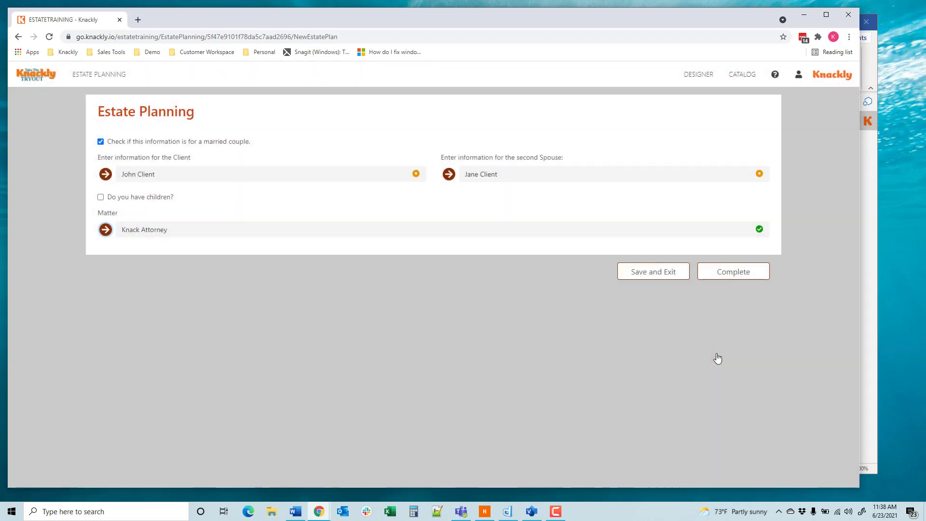
left_click(735, 276)
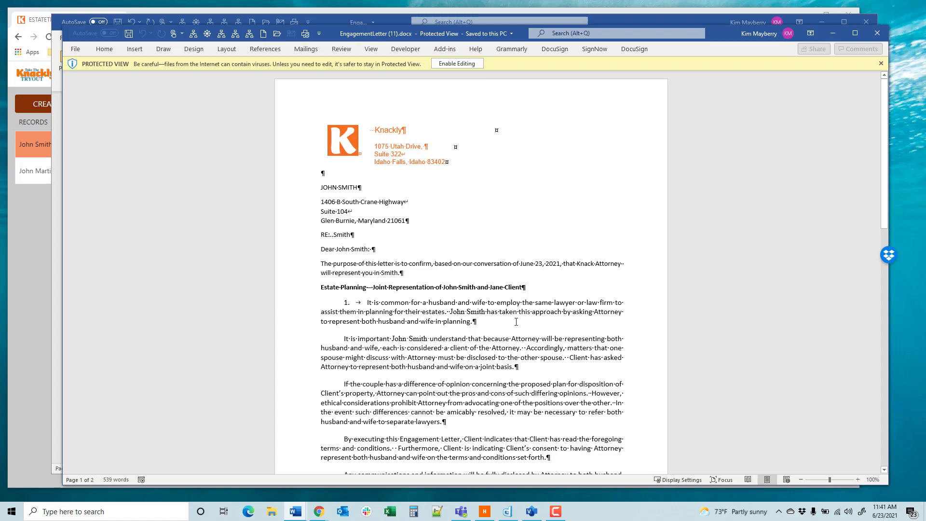
Step: Review the generated engagement letter down to the signature and close it
scroll(516, 322, "down", 15)
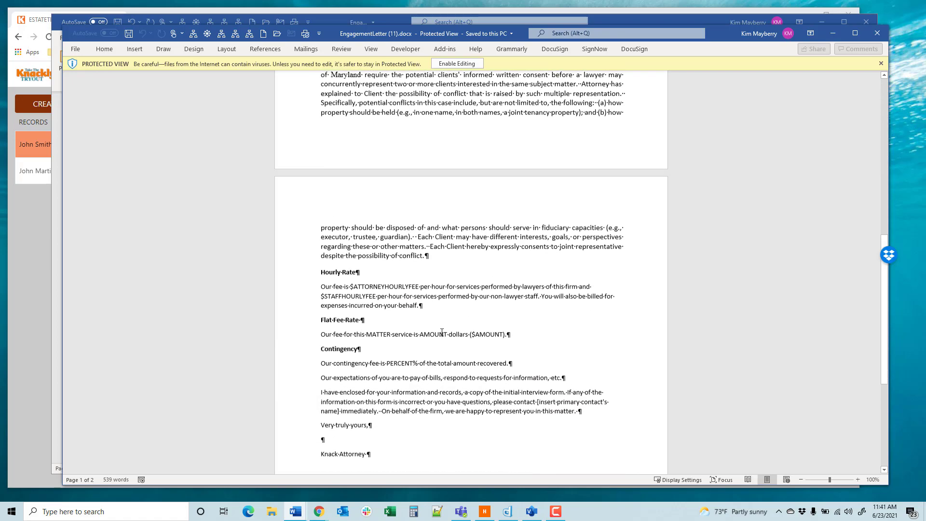
scroll(442, 332, "down", 1)
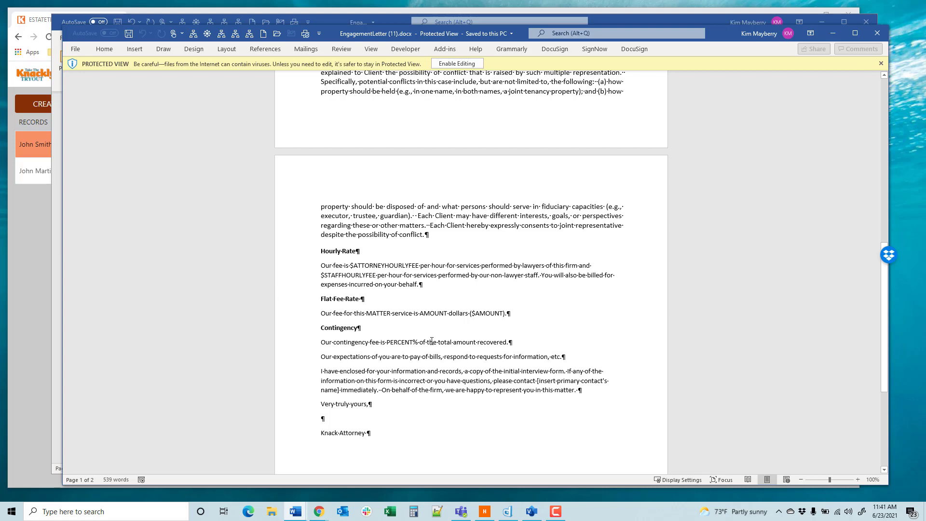
left_click(875, 34)
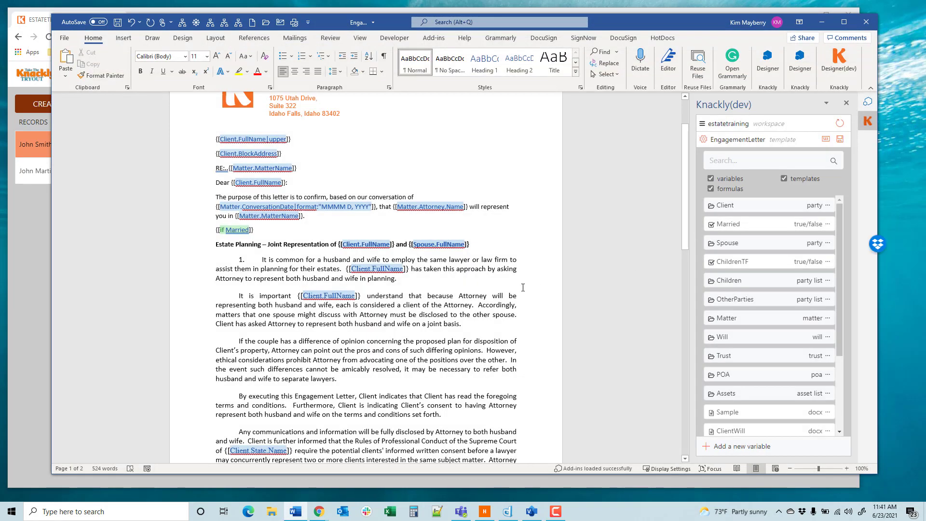
Step: Insert an empty line between the endif field and the Hourly Rate heading in the template
scroll(313, 339, "down", 5)
scroll(313, 339, "down", 8)
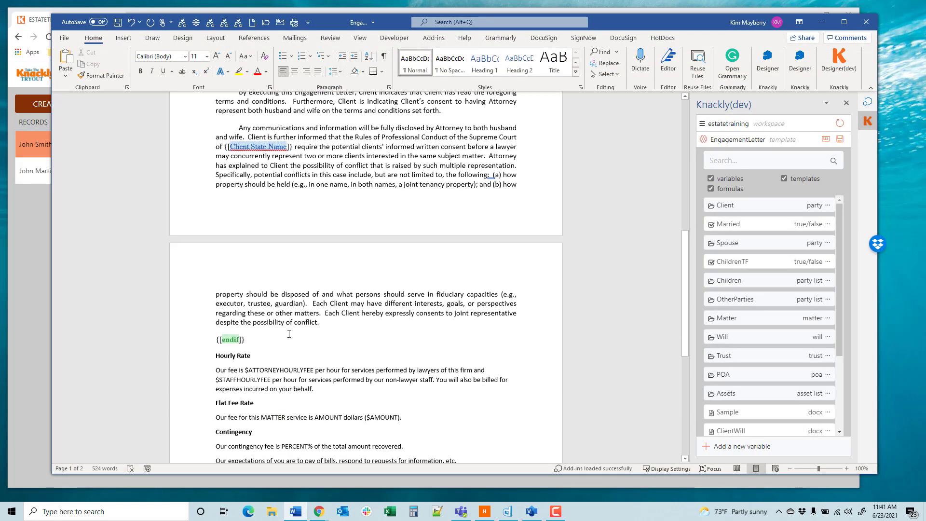
left_click(218, 277)
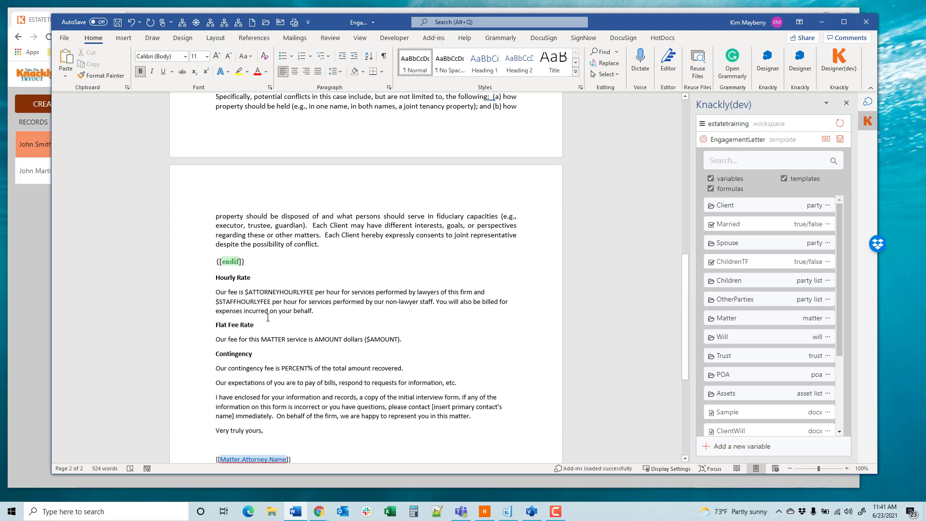
key("Return")
key("Up")
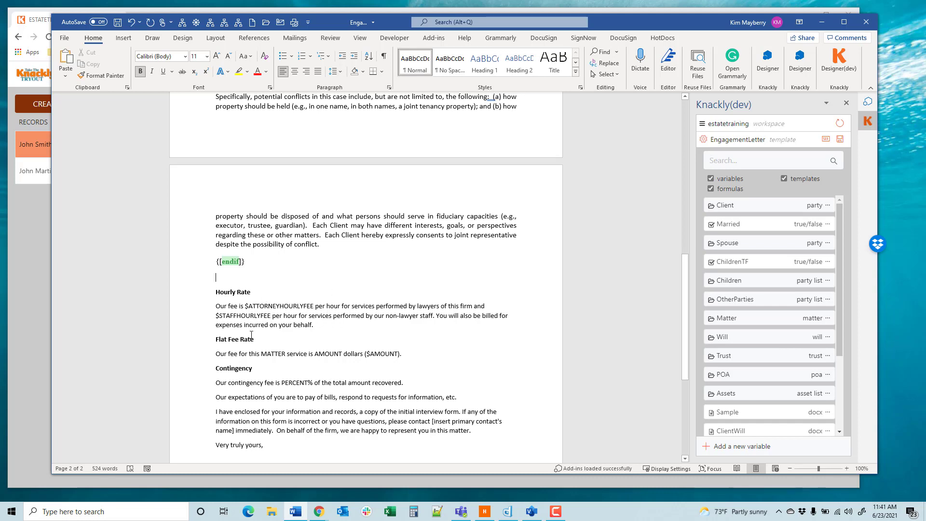
Step: Add a new single selection variable named FeeType to the matter model
left_click(714, 447)
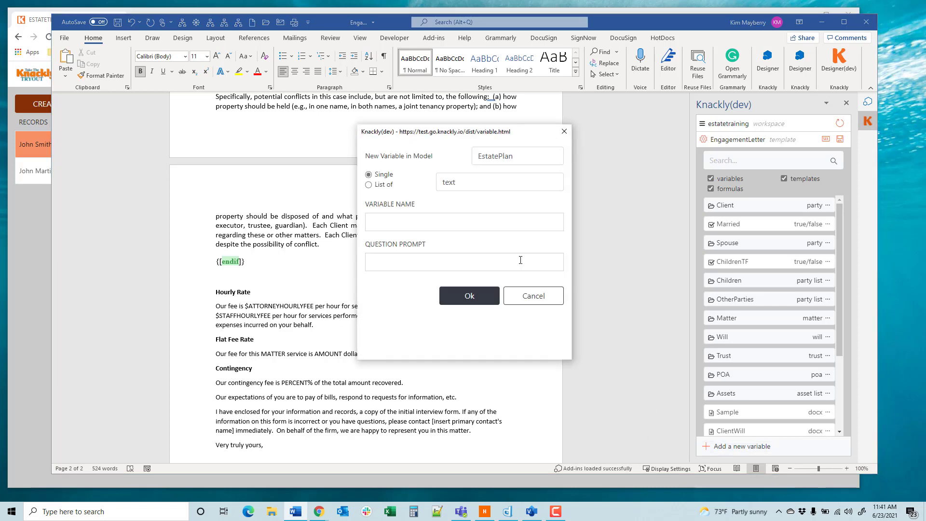
left_click(521, 155)
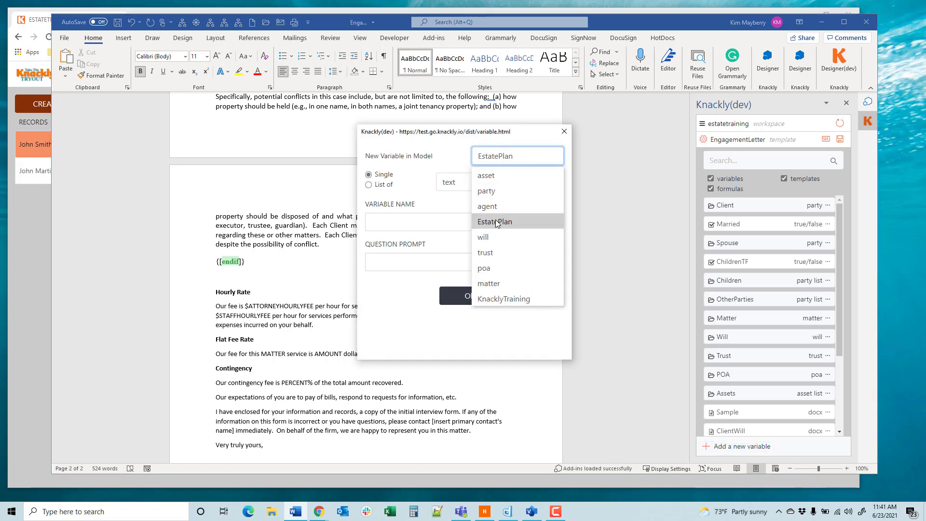
left_click(499, 283)
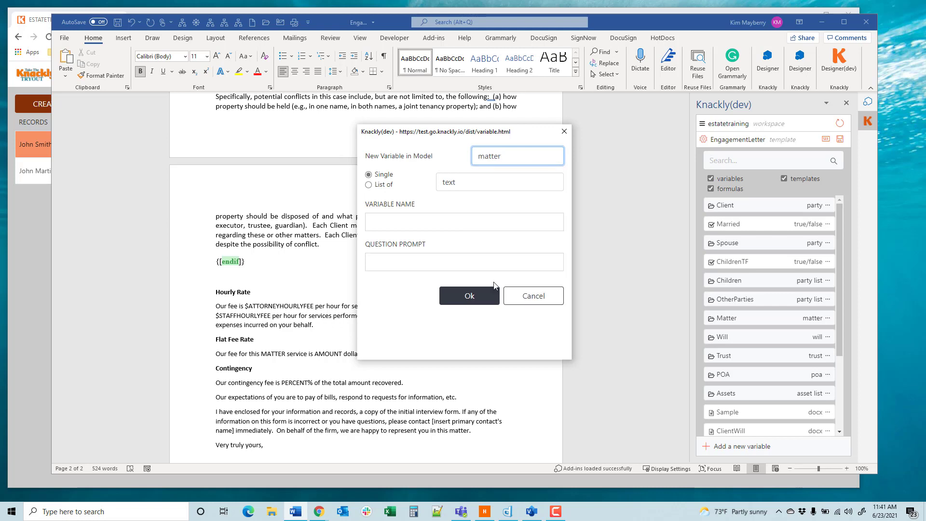
left_click(467, 182)
left_click(471, 263)
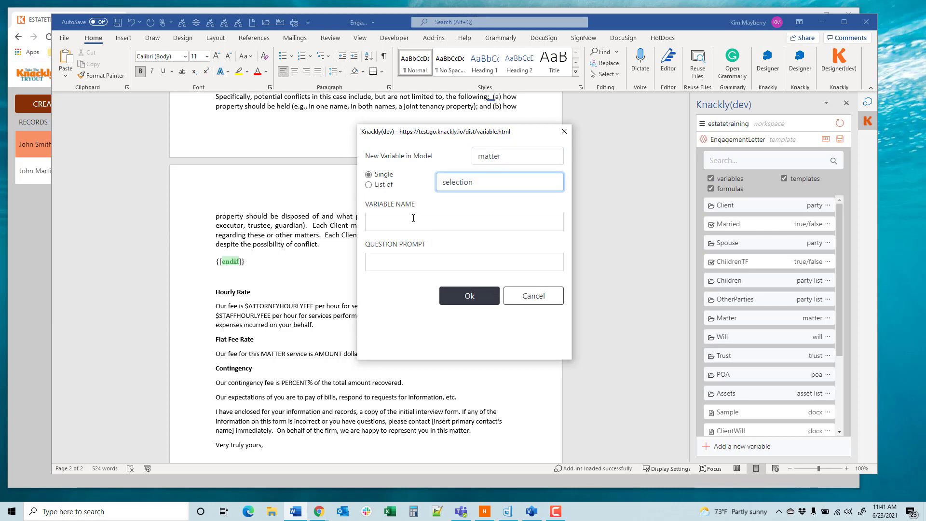
left_click(390, 223)
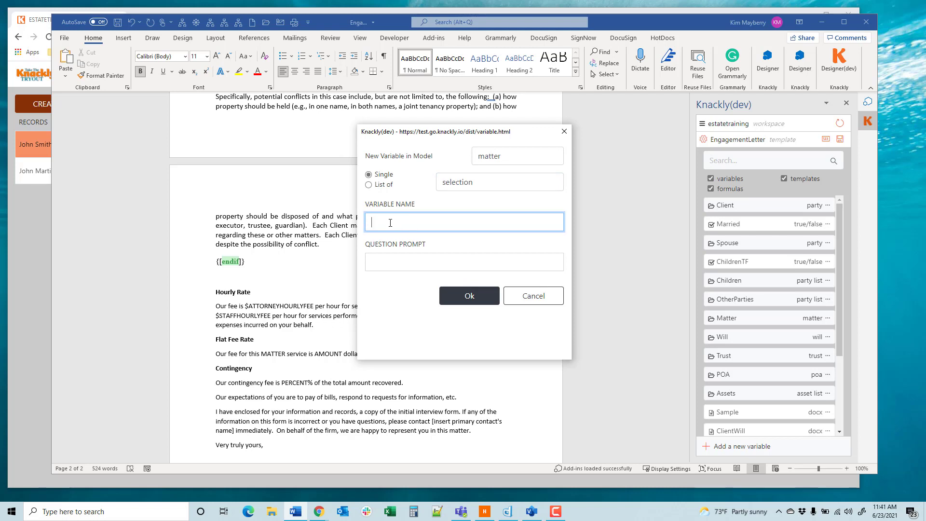
type("FeeType")
left_click(467, 298)
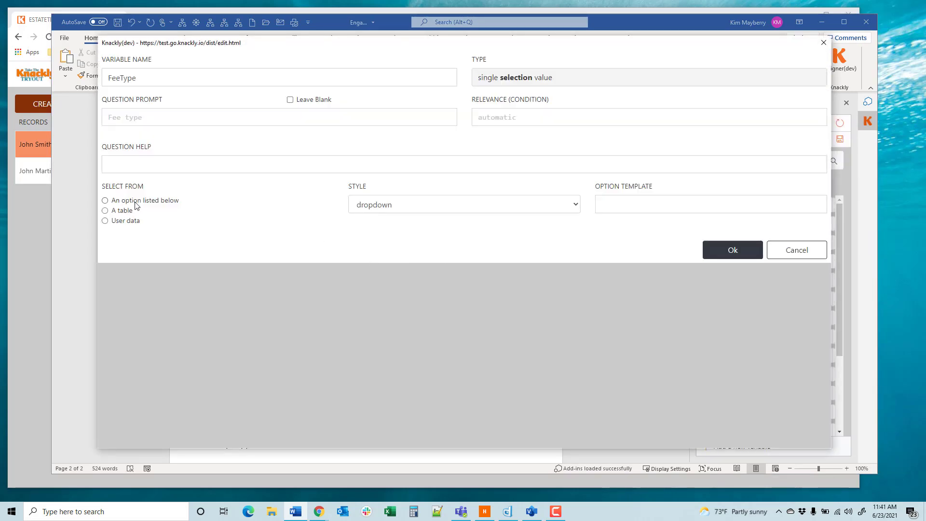
Step: Make FeeType select from listed options, with the rows Hourly, Flat Rate and Contingency, and accept the variable
left_click(136, 203)
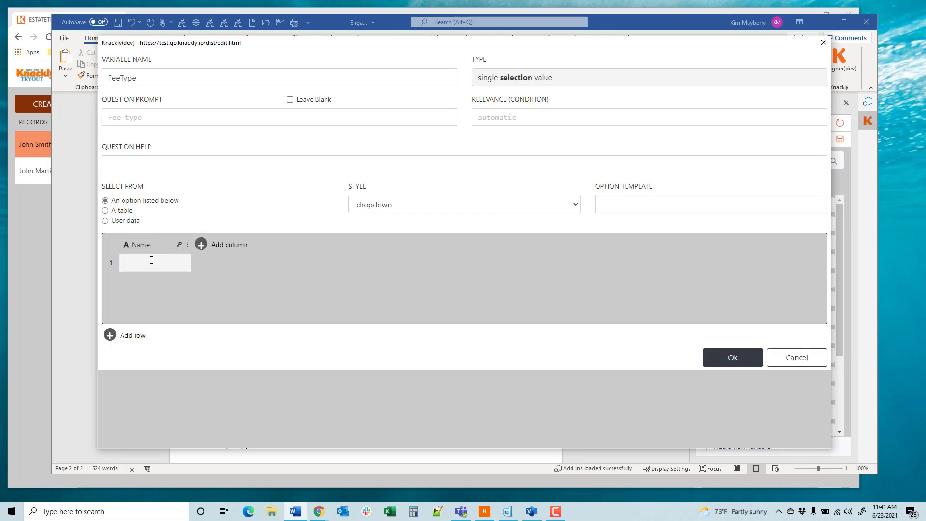
type("HOuouy")
key("Return")
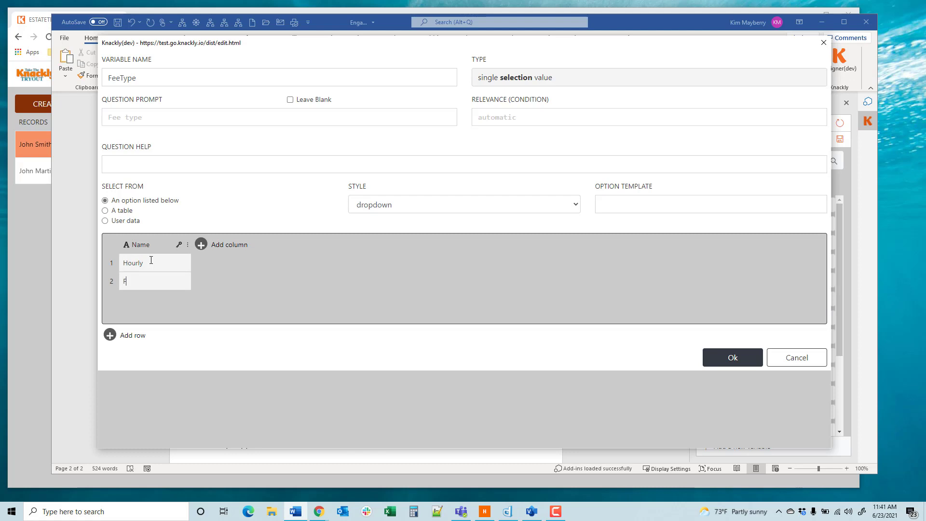
type("Flat Rate")
key("Return")
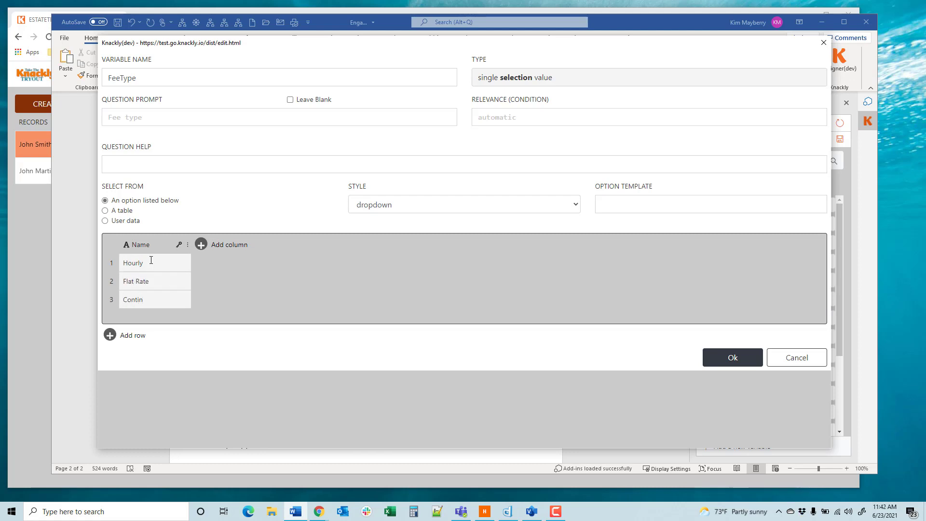
type("Continency")
left_click(729, 359)
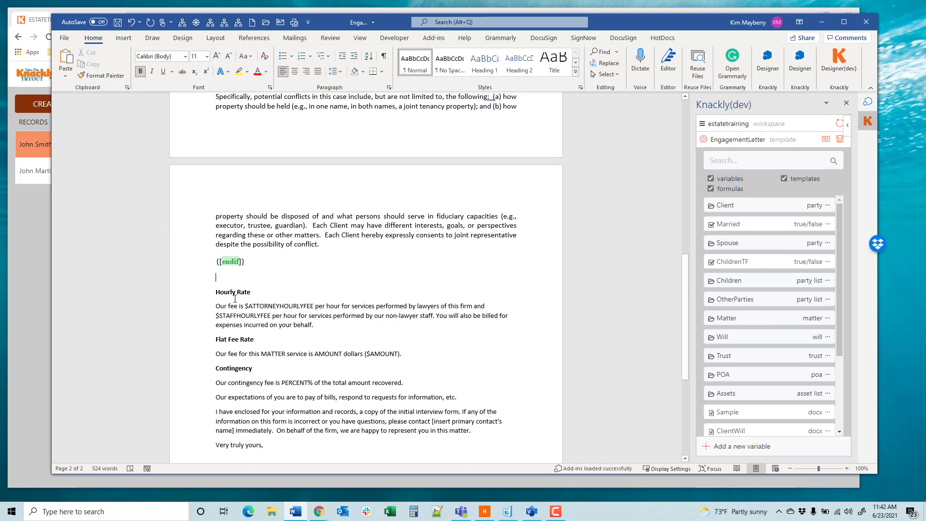
Step: Wrap the Hourly Rate heading and paragraph in an if statement requiring the matter's FeeType to equal Hourly
left_click_drag(314, 325, 215, 291)
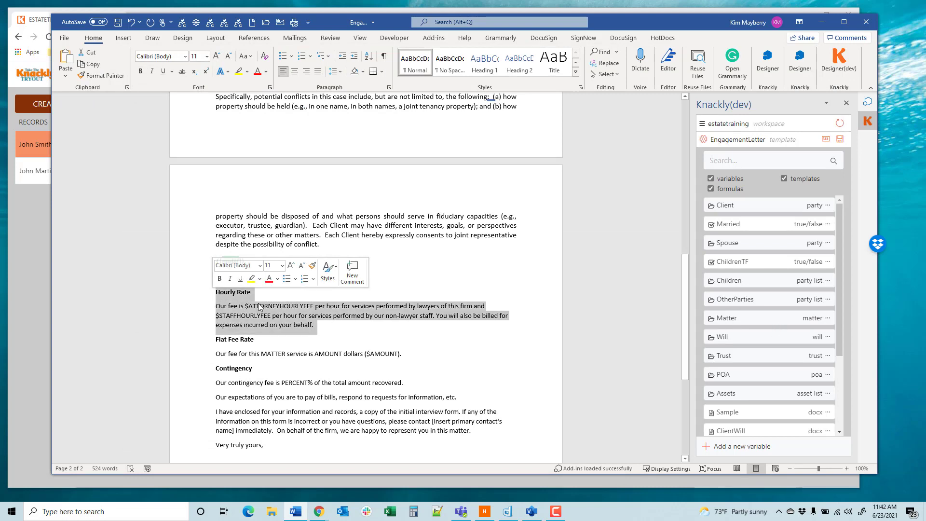
left_click(740, 320)
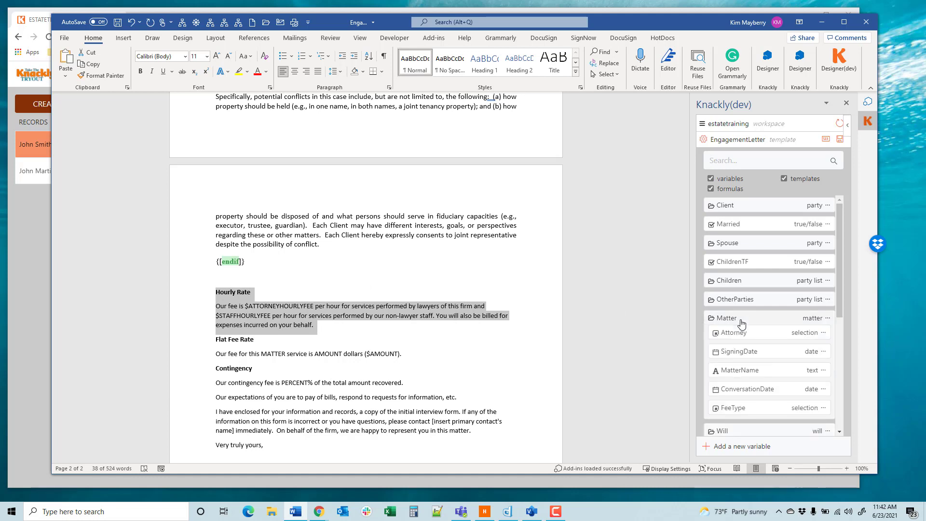
left_click(779, 411)
scroll(781, 400, "down", 2)
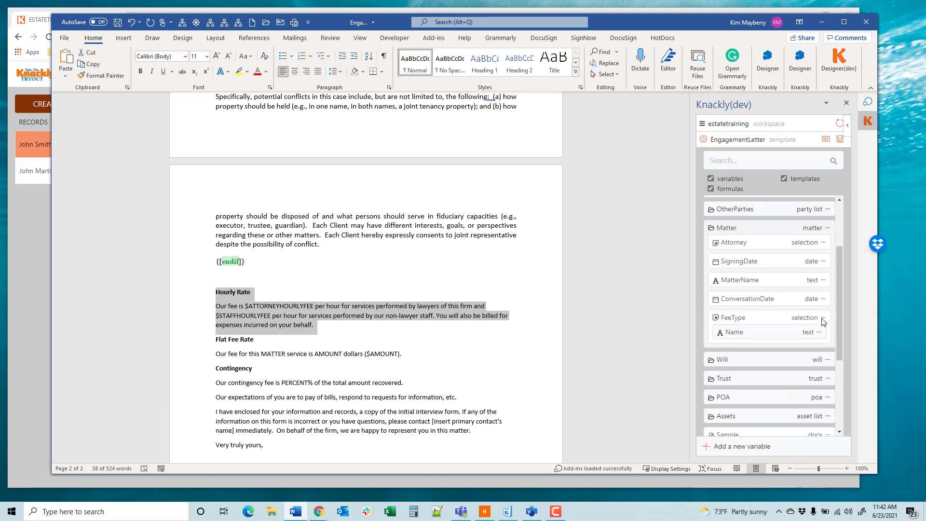
left_click(823, 317)
left_click(796, 355)
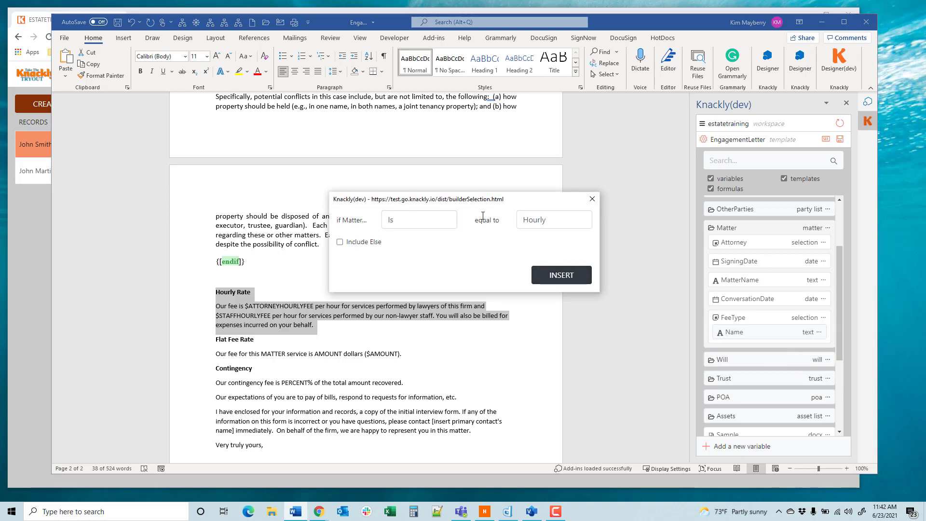
left_click(543, 275)
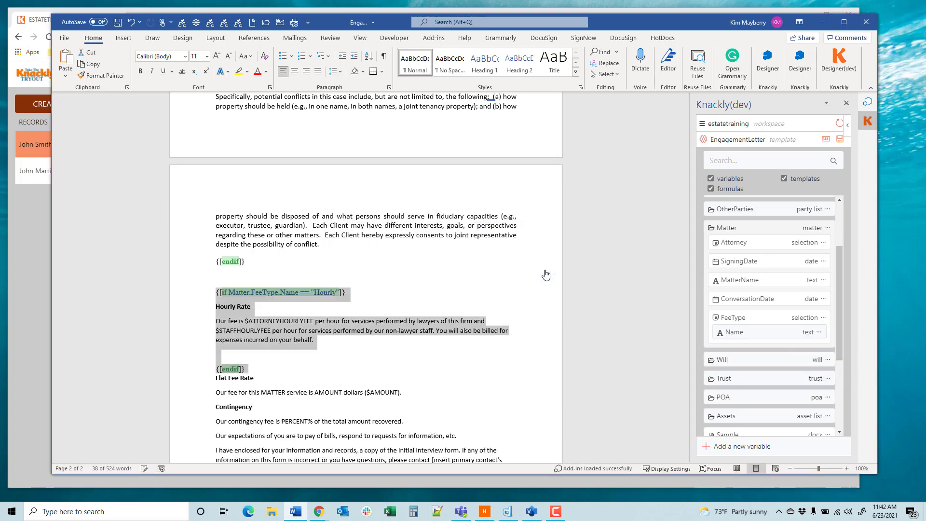
Step: Remove the empty line above the endif field that closes the Hourly Rate section
left_click(226, 357)
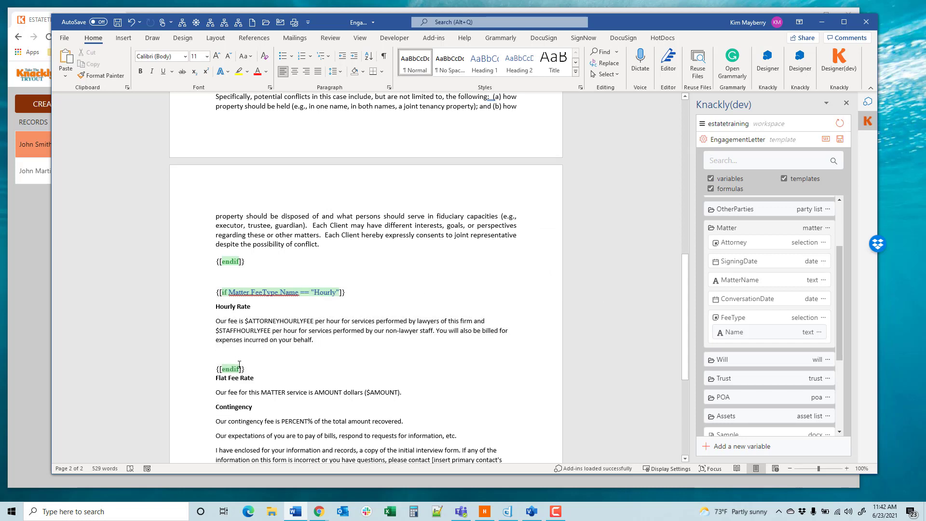
key("Delete")
key("Delete")
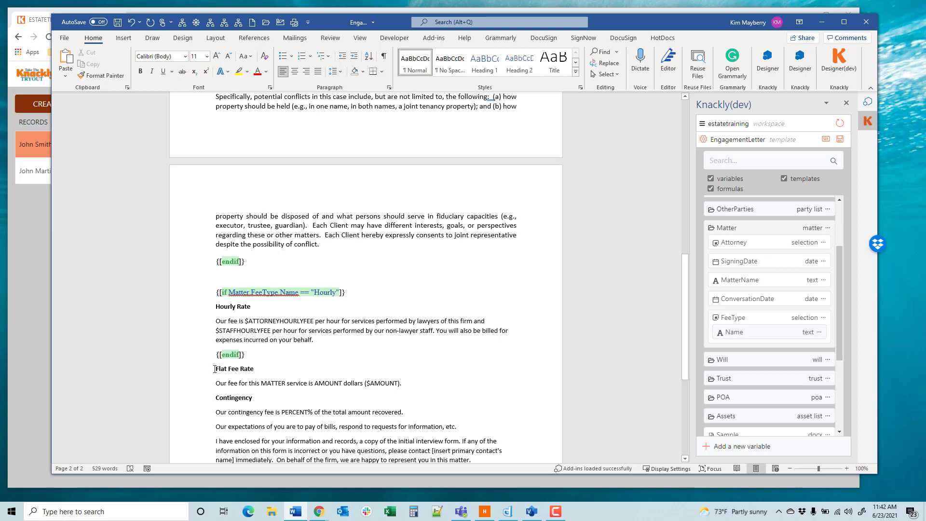
Step: Wrap the Flat Fee Rate heading and paragraph in an if statement requiring FeeType to equal Flat Rate
left_click_drag(215, 368, 411, 383)
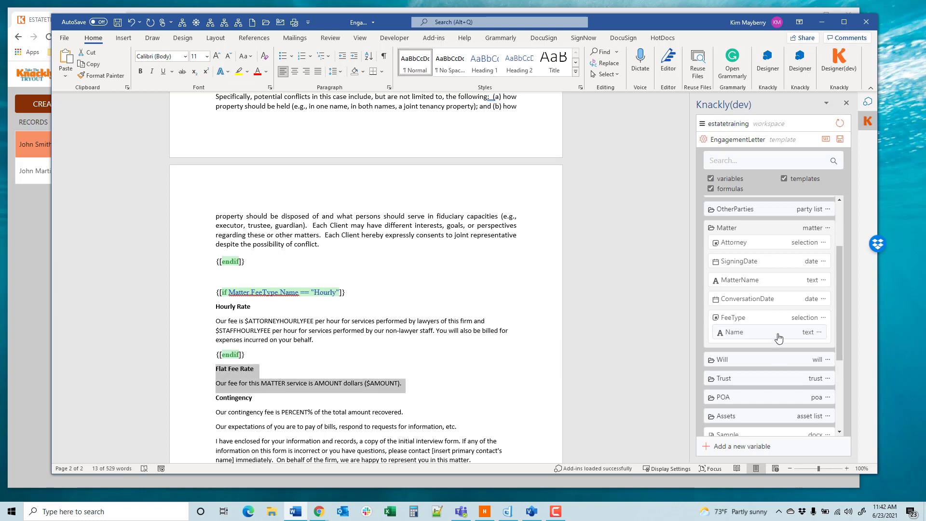
left_click(824, 317)
left_click(811, 356)
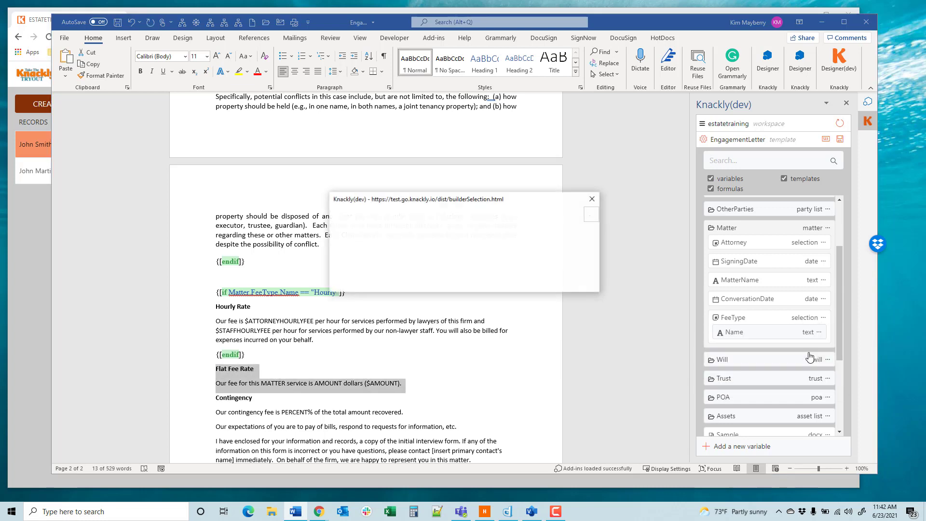
left_click(546, 221)
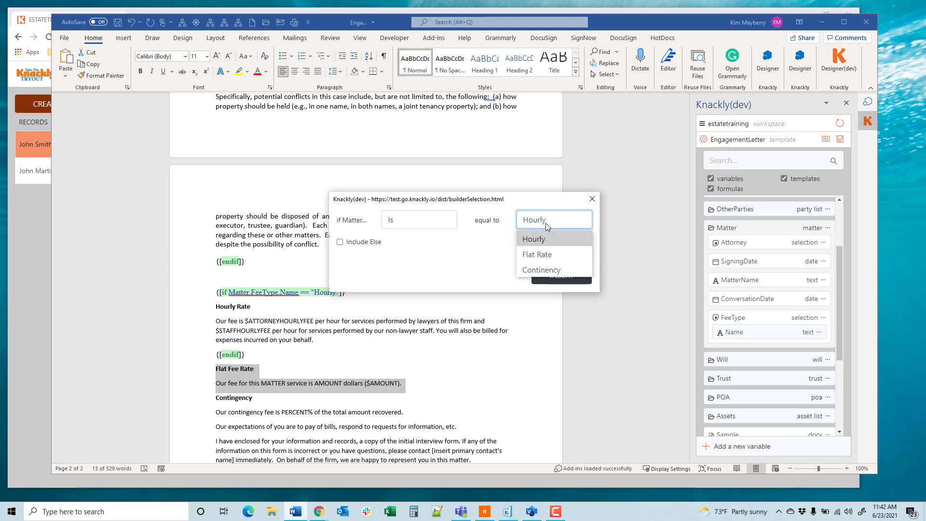
left_click(541, 255)
left_click(561, 279)
Step: Remove the empty line above the Flat Fee Rate section's endif and insert a line break before the Contingency heading
left_click(235, 417)
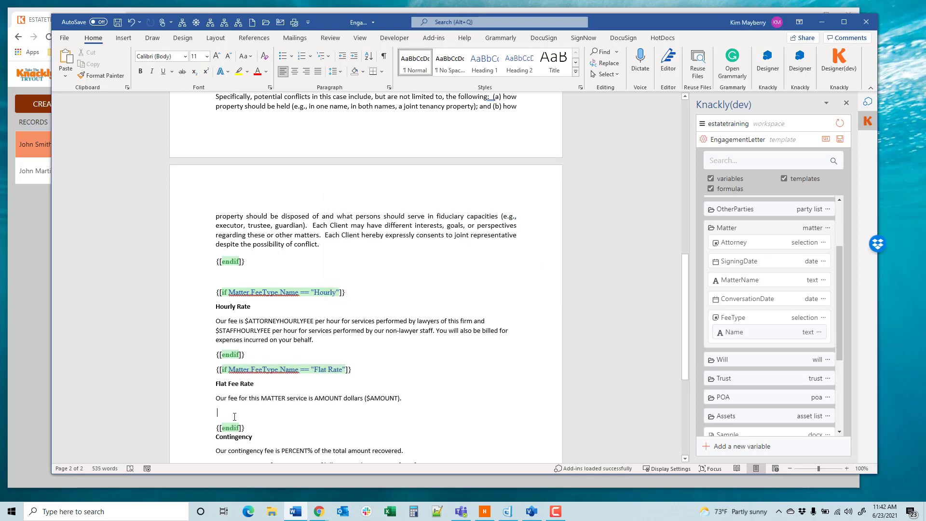
key("Delete")
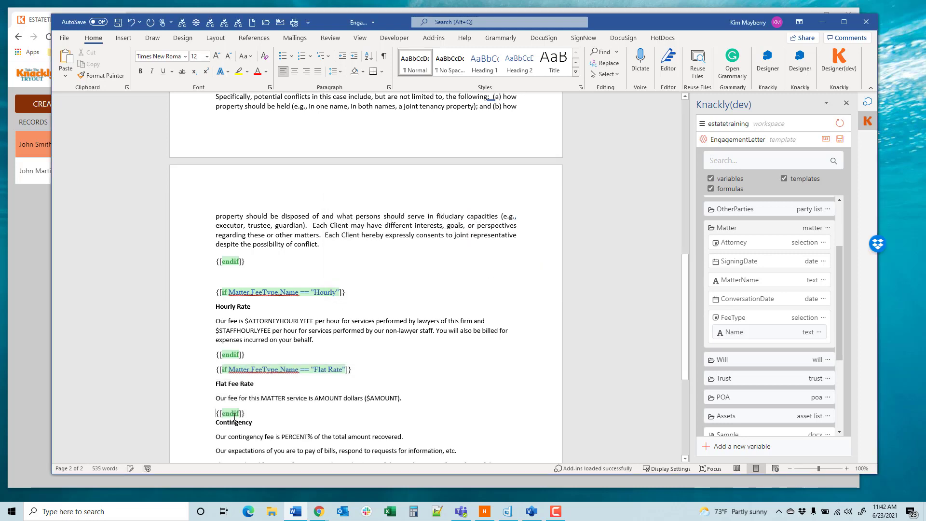
key("Return")
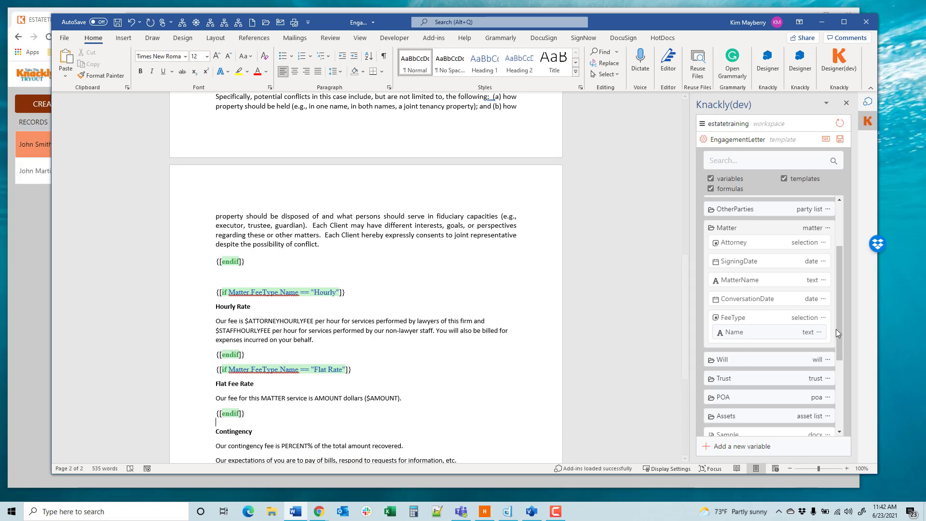
Step: Wrap the text from the Contingency heading through the paragraph before "Very truly yours" in an if statement requiring FeeType to equal Continency
scroll(379, 389, "down", 5)
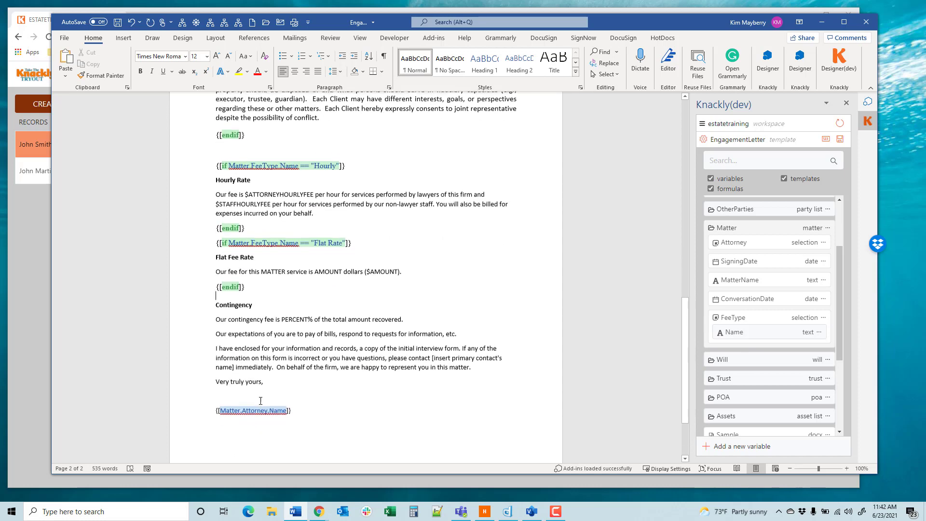
left_click_drag(474, 367, 182, 309)
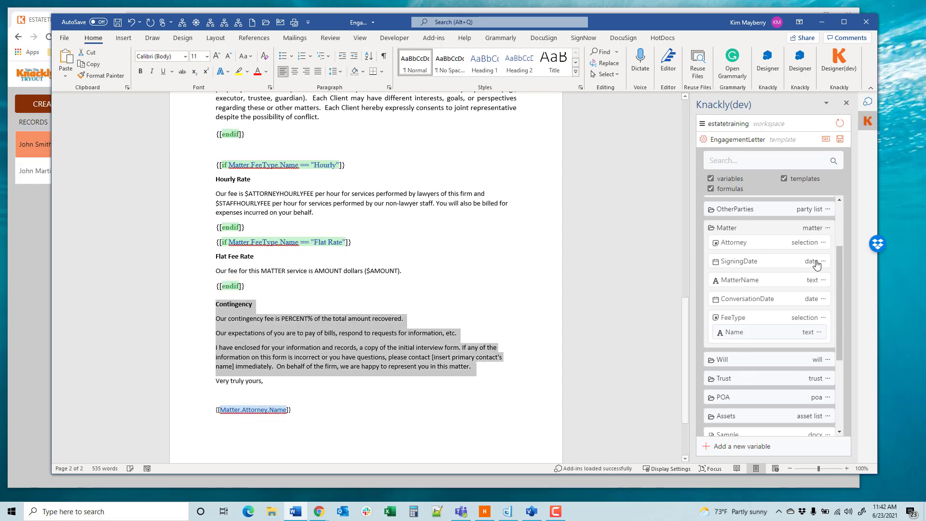
left_click(824, 318)
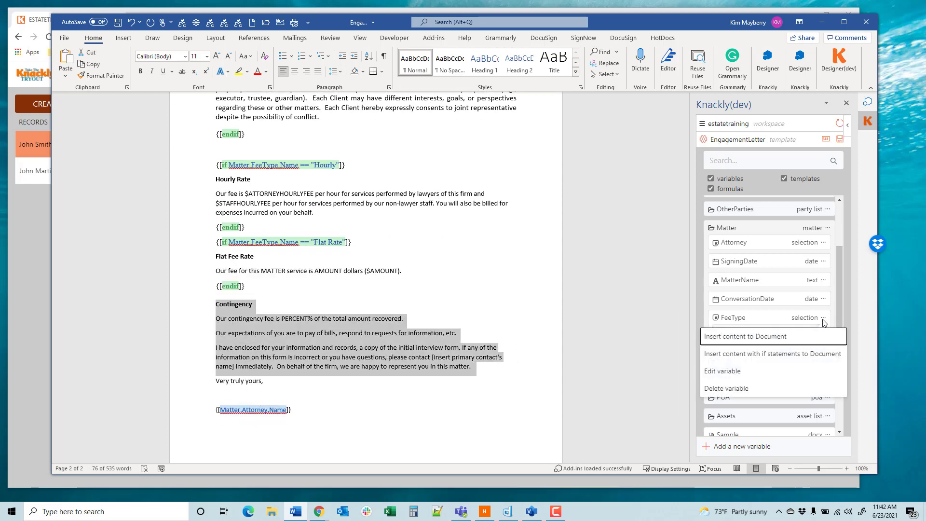
left_click(782, 353)
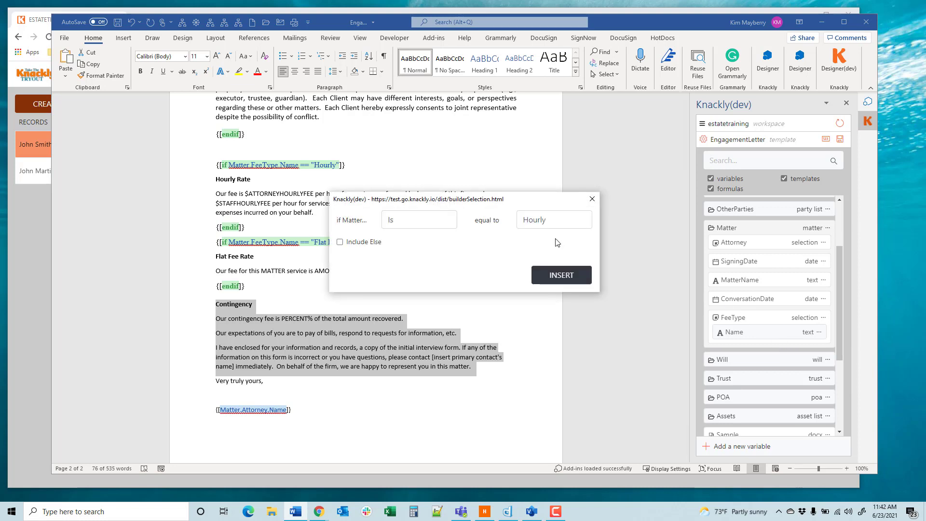
left_click(554, 220)
left_click(535, 269)
left_click(562, 275)
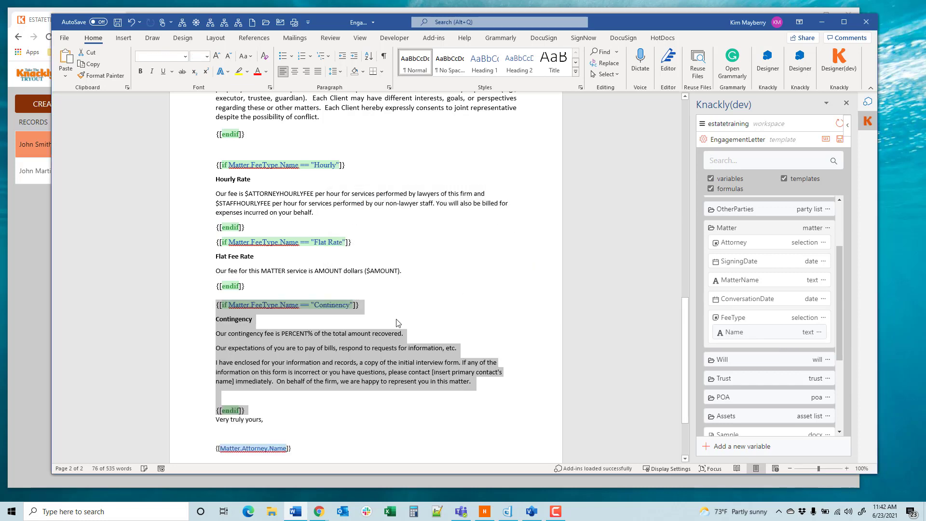
Step: Remove the empty line above the Contingency section's endif and insert a line break before "Very truly yours"
left_click(218, 382)
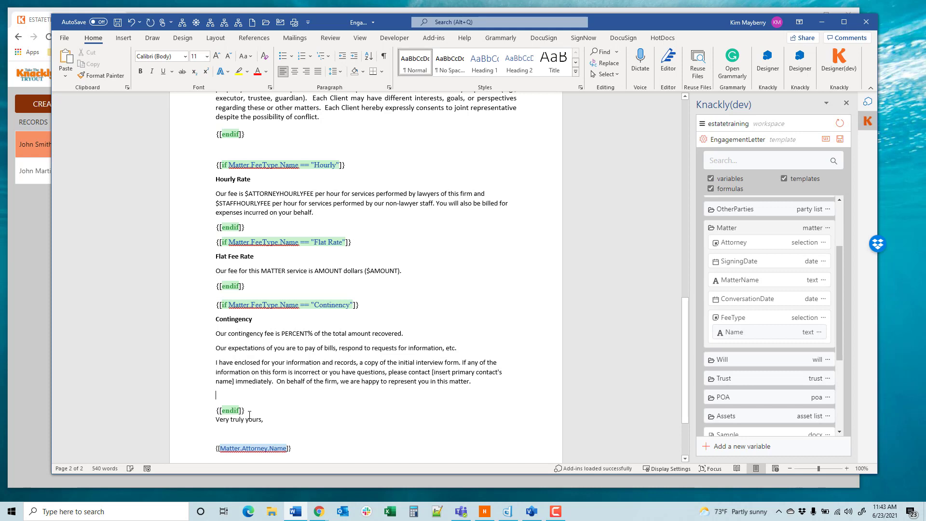
key("Delete")
key("Return")
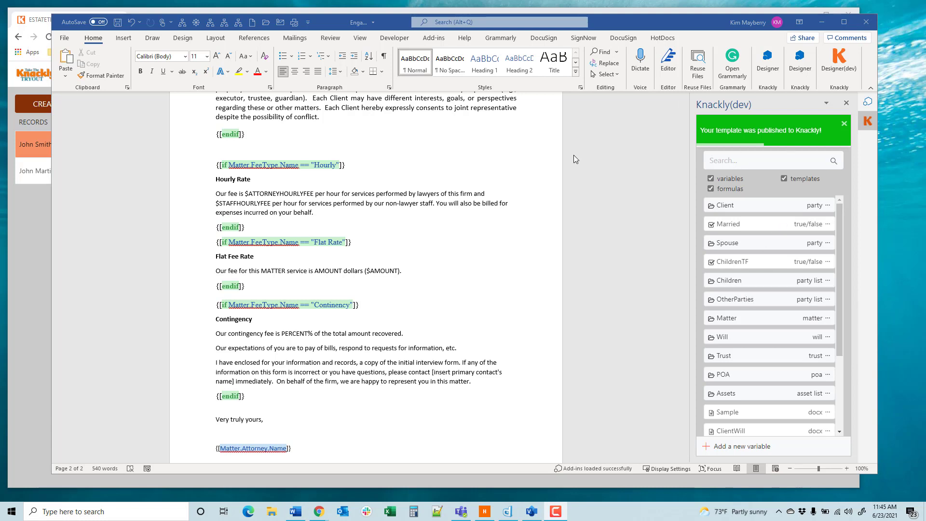
Step: Switch to the Knackly records in the browser, reopen the New Estate Plan interview and set the matter's fee type to Hourly
left_click(42, 228)
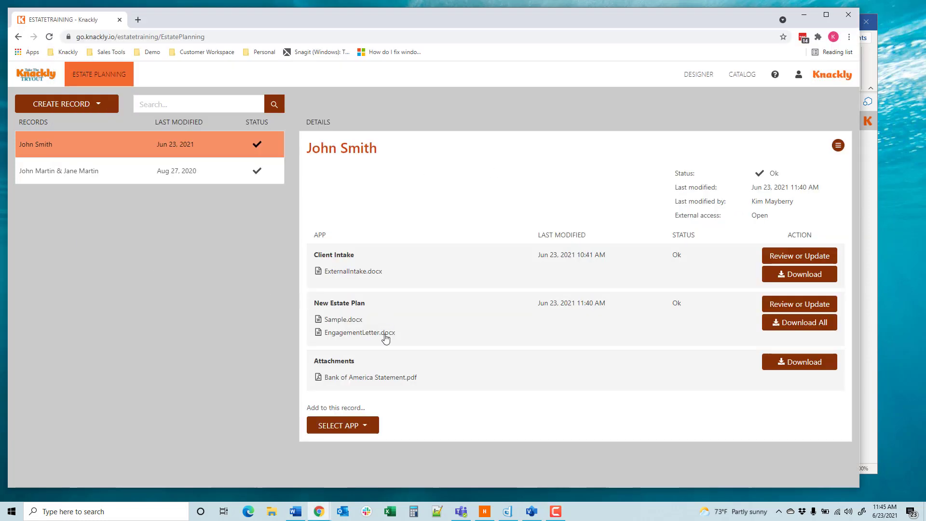
left_click(778, 312)
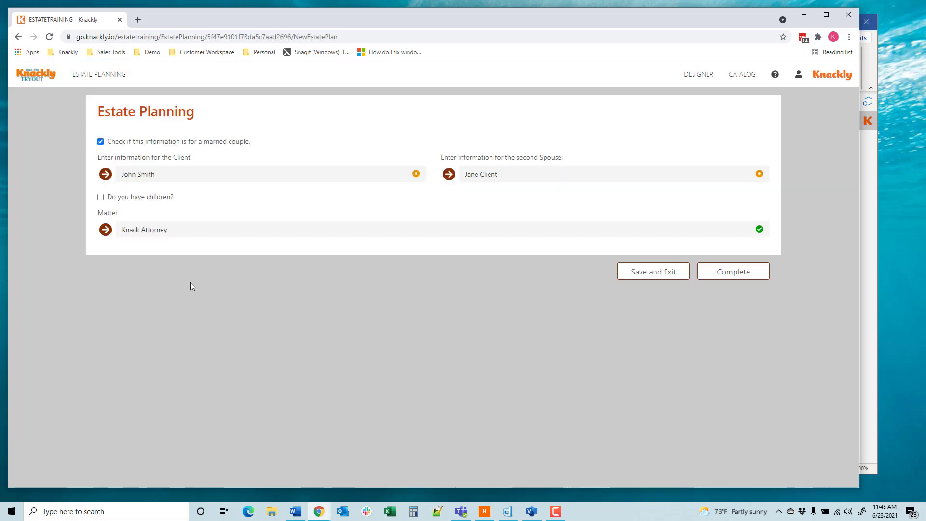
left_click(156, 231)
left_click(138, 292)
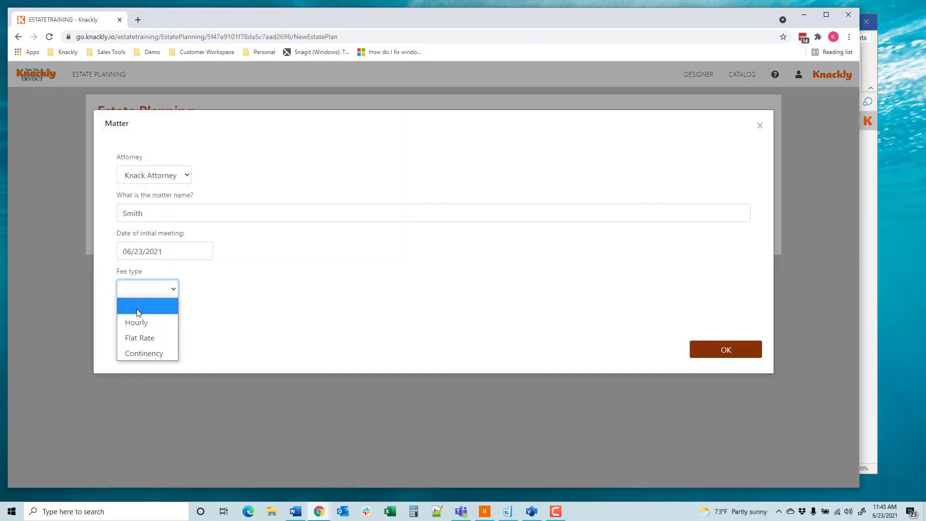
left_click(138, 320)
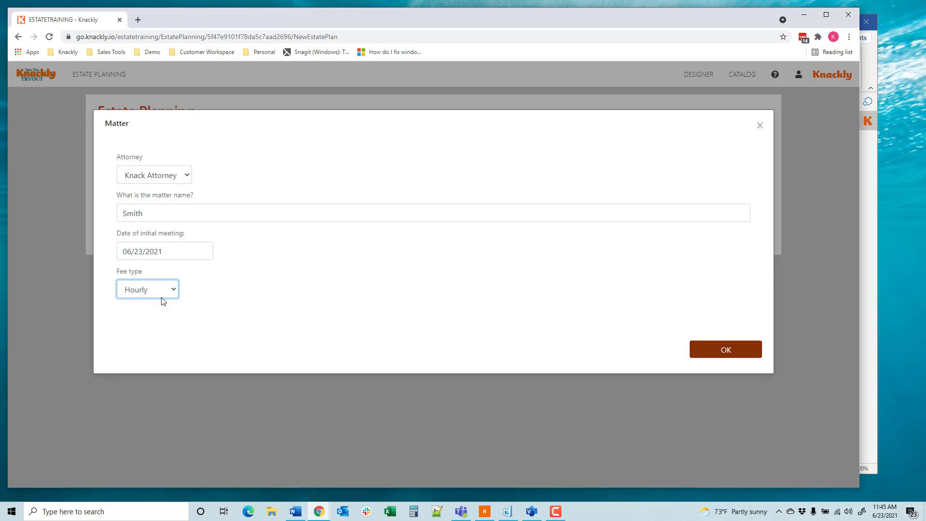
left_click(722, 351)
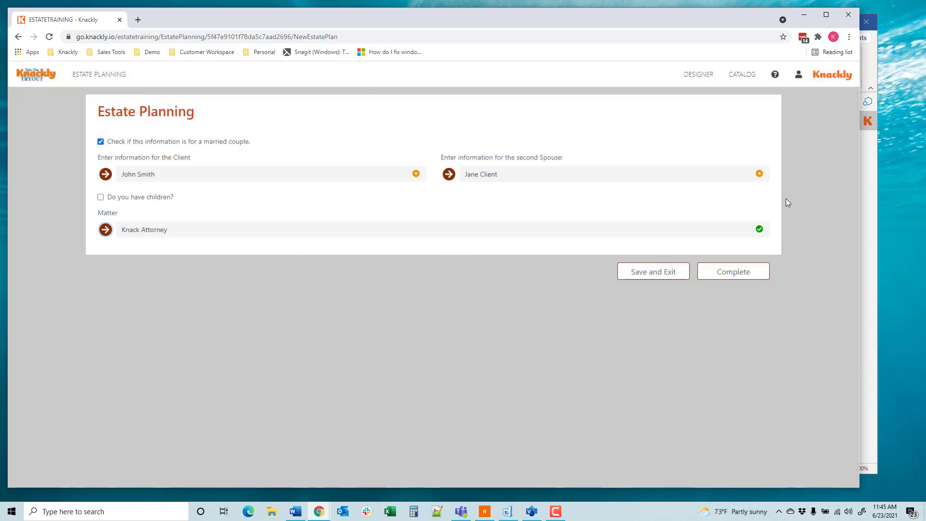
Step: Switch back to the Word template and replace the ATTORNEYHOURLYFEE placeholder with the matter attorney's HourlyRate variable
left_click(873, 153)
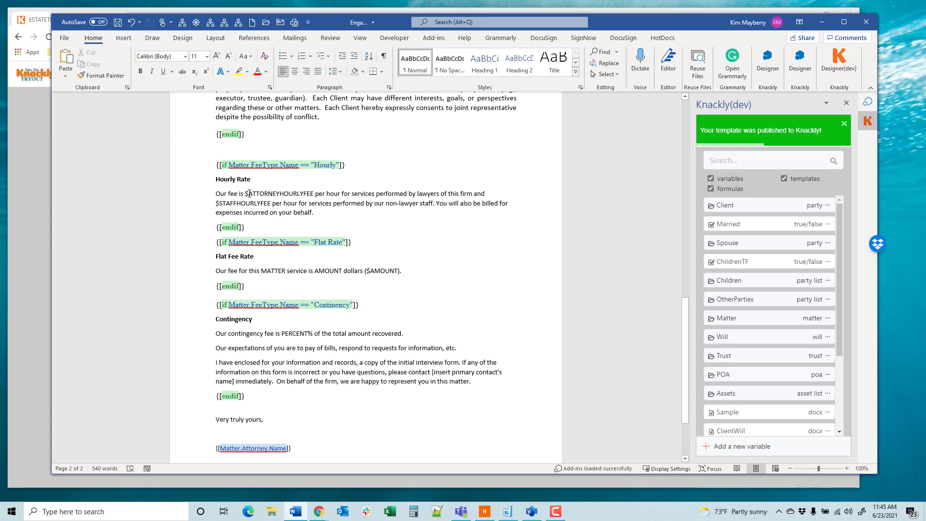
left_click_drag(258, 193, 315, 194)
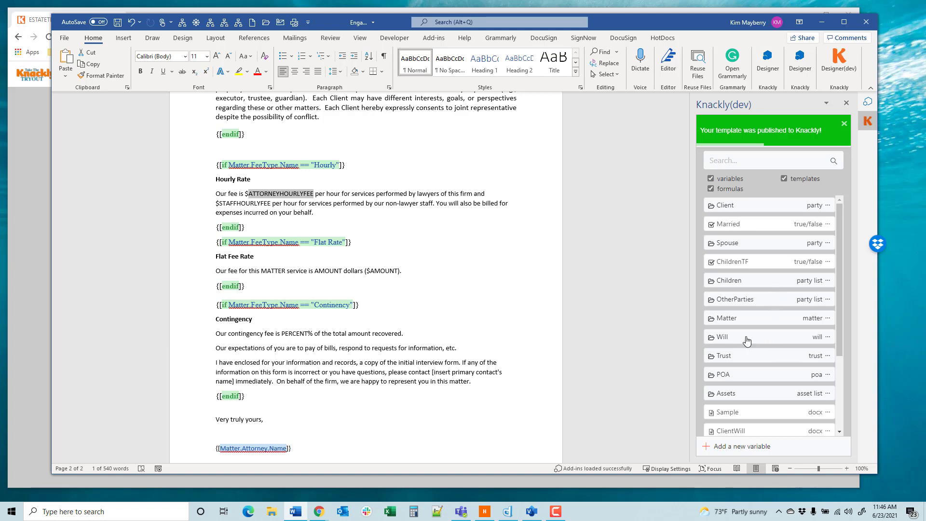
left_click(742, 321)
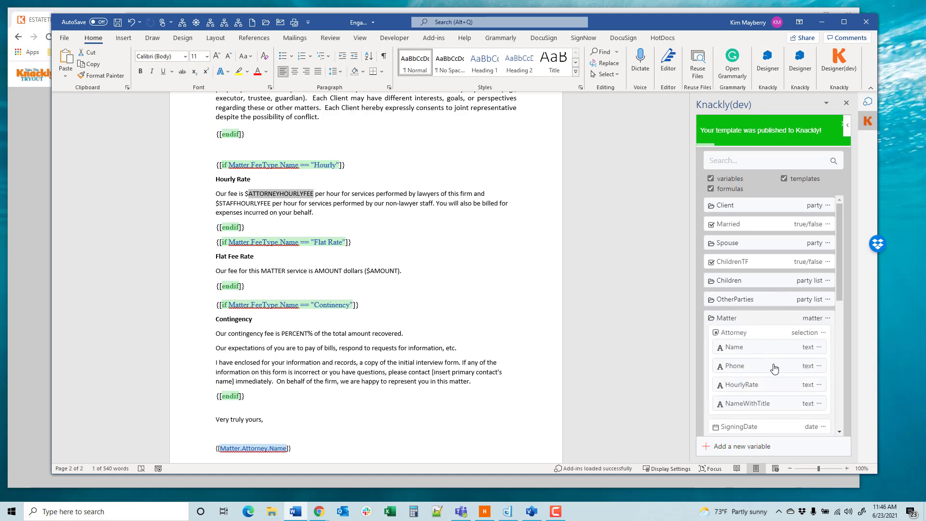
scroll(734, 367, "down", 1)
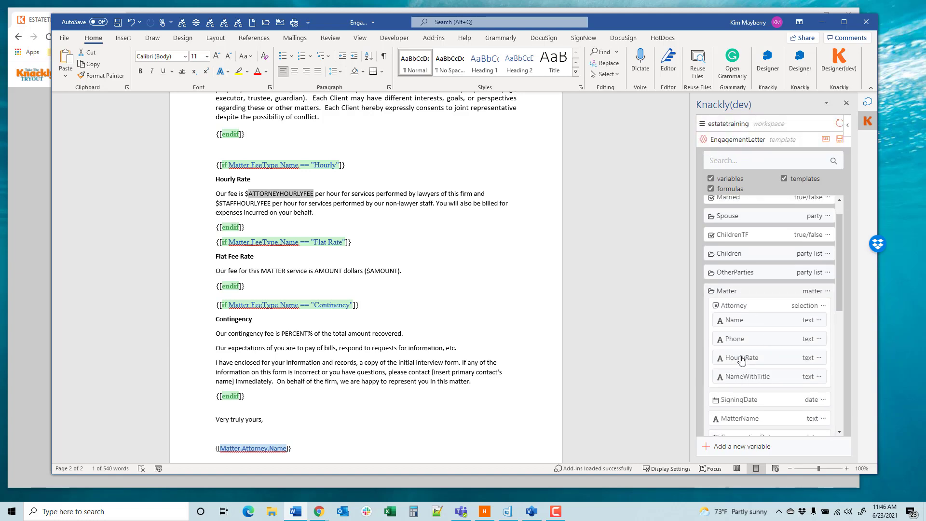
left_click(742, 359)
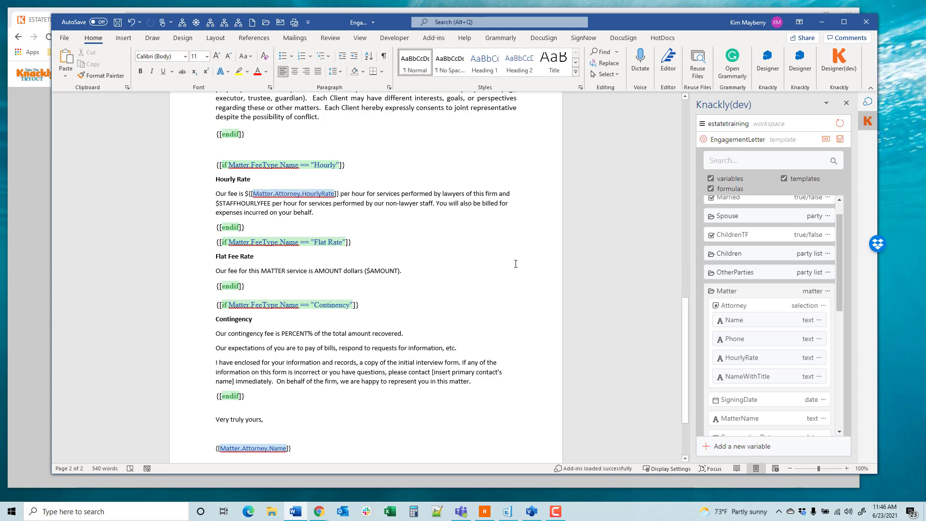
Step: For the STAFFHOURLYFEE placeholder, create a single number variable named StaffHourlyRate in the matter model, keeping the default question prompt
scroll(755, 339, "down", 3)
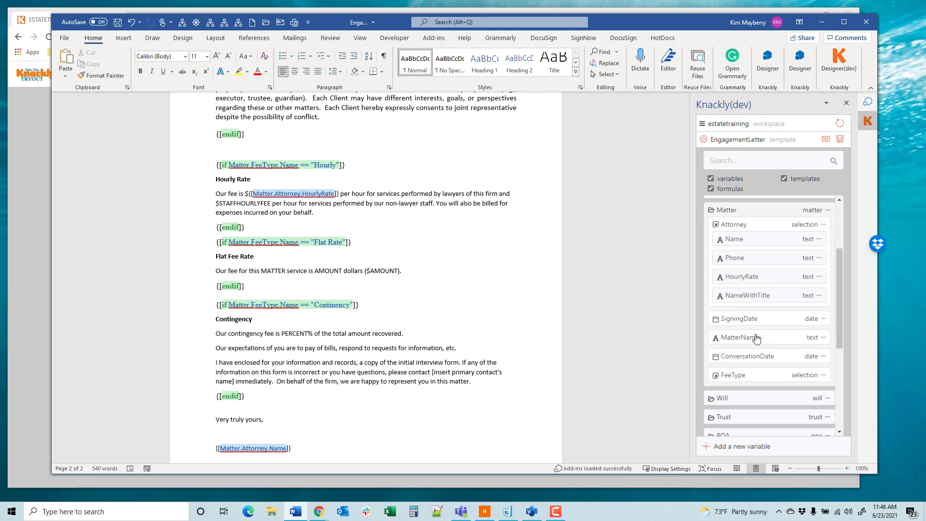
scroll(756, 339, "up", 1)
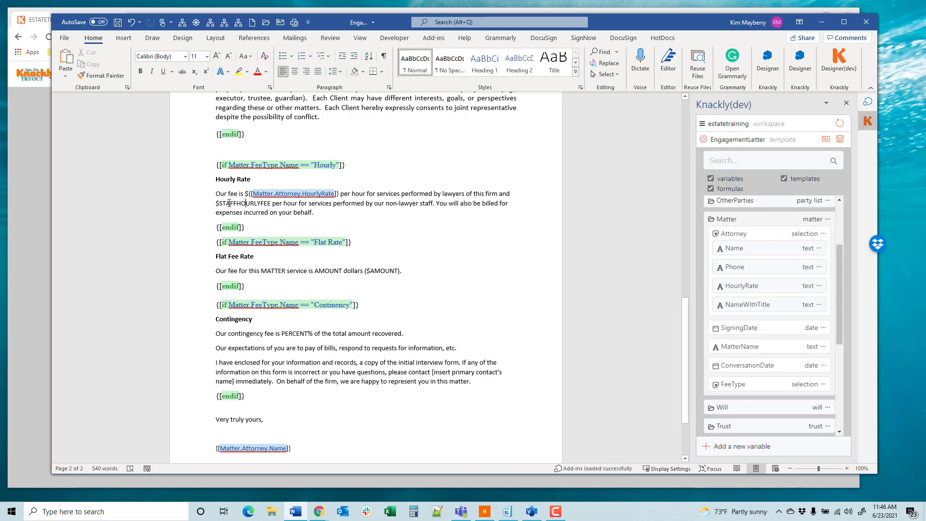
left_click_drag(220, 201, 271, 205)
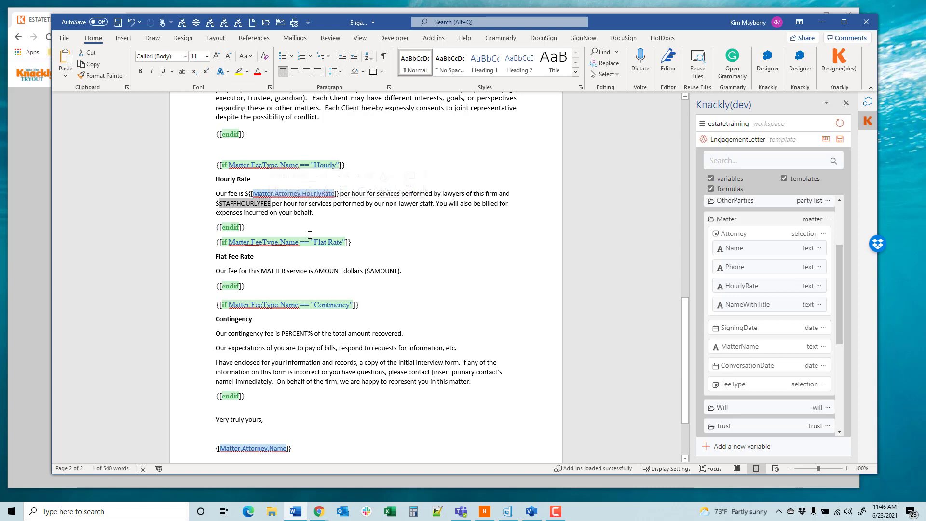
left_click(723, 446)
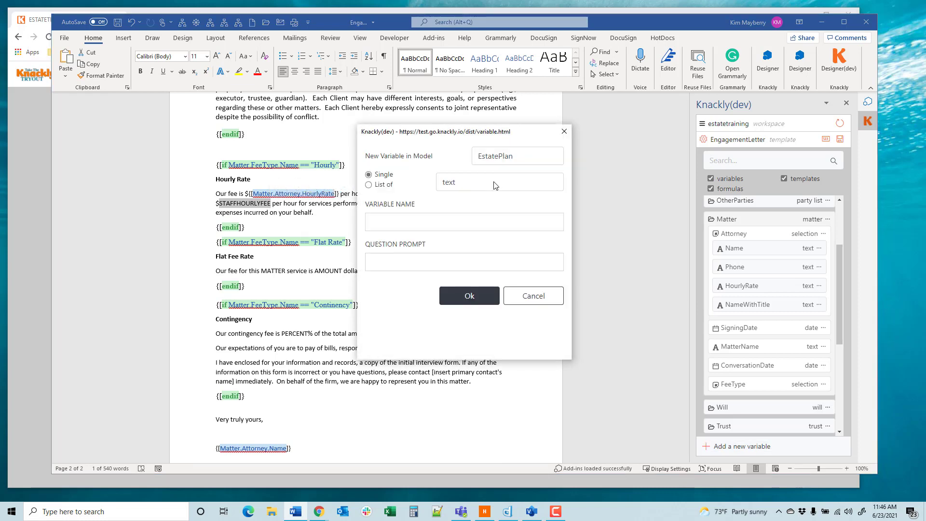
left_click(494, 158)
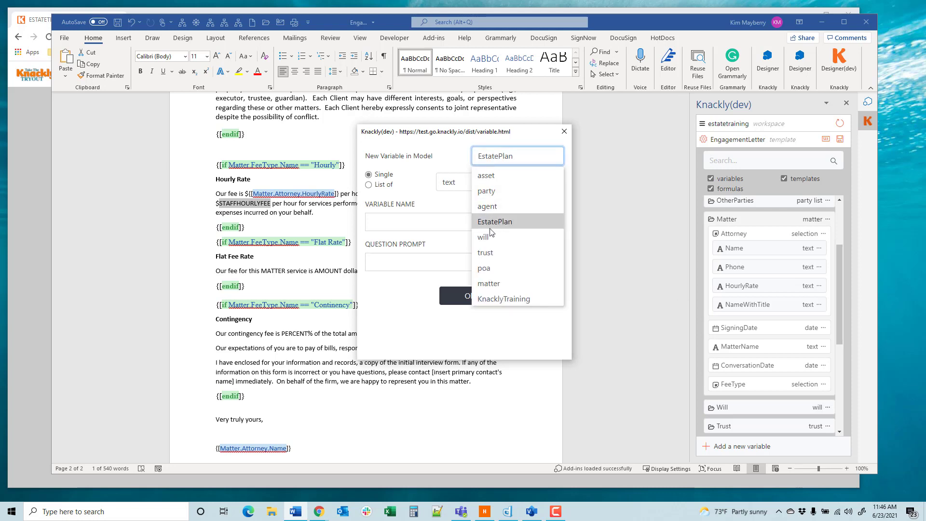
left_click(493, 283)
left_click(471, 185)
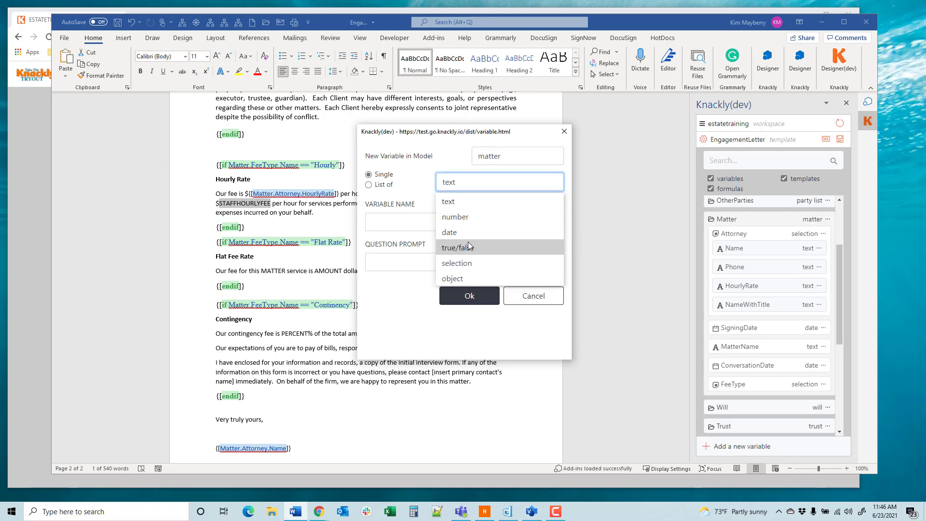
left_click(458, 217)
left_click(411, 219)
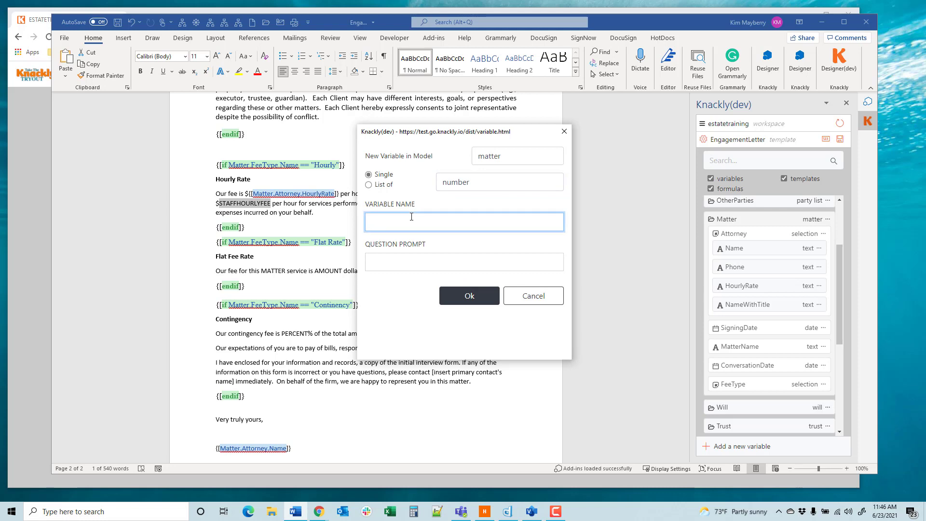
type("StaffHourlyRate")
left_click(383, 264)
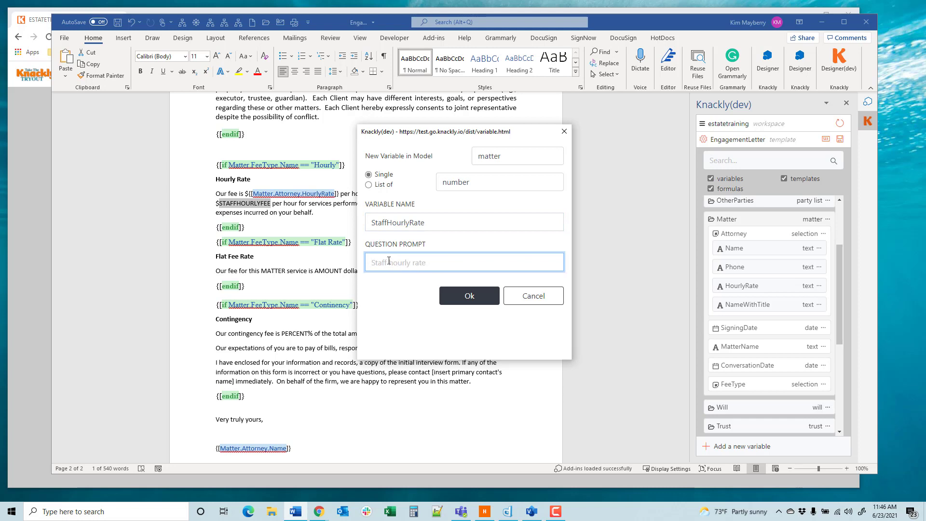
left_click(470, 294)
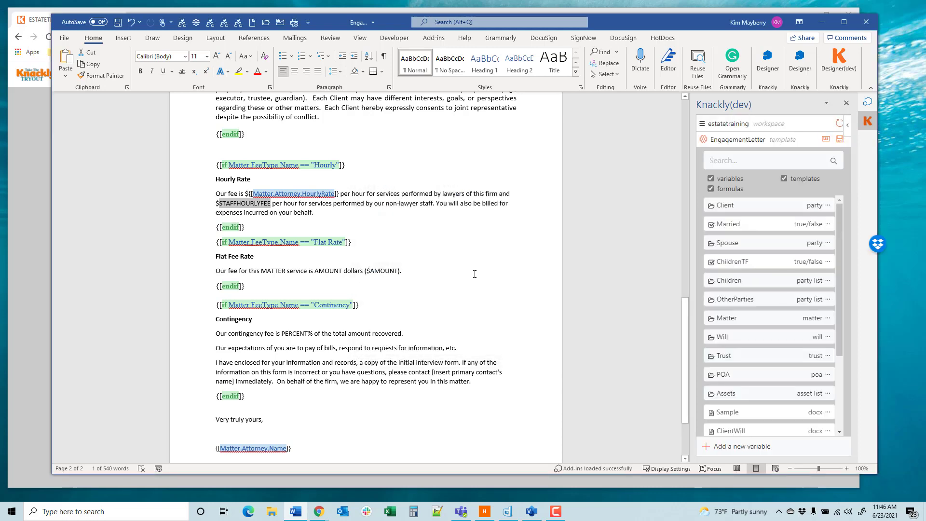
Step: Replace the STAFFHOURLYFEE placeholder in the Hourly Rate paragraph with the matter's StaffHourlyRate variable
left_click(755, 322)
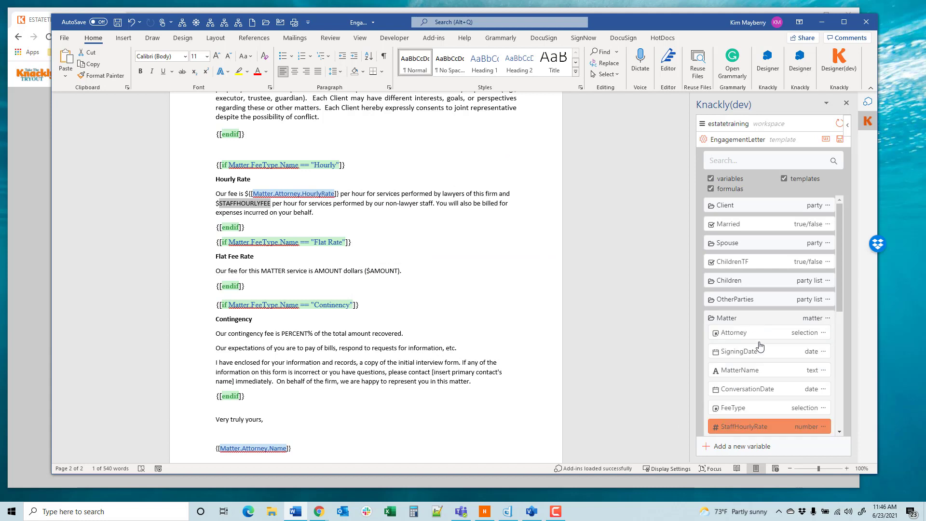
left_click(744, 427)
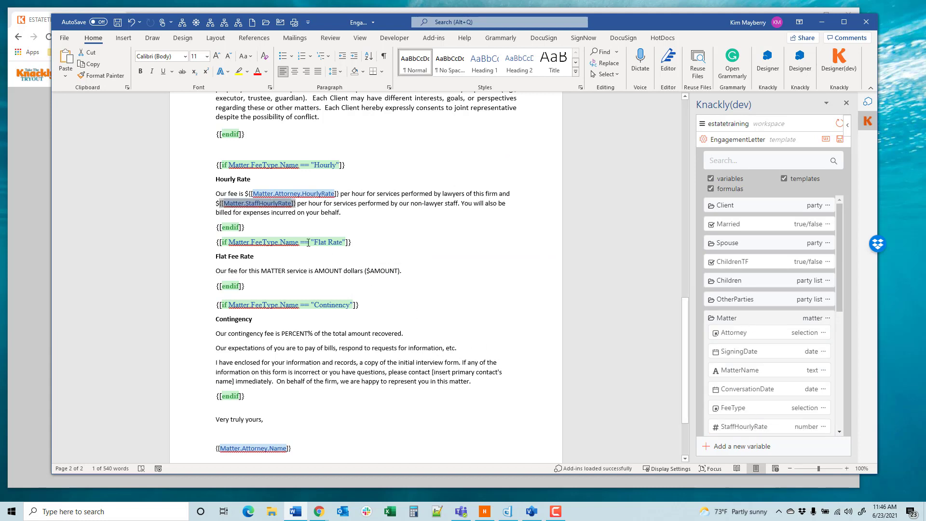
left_click(244, 235)
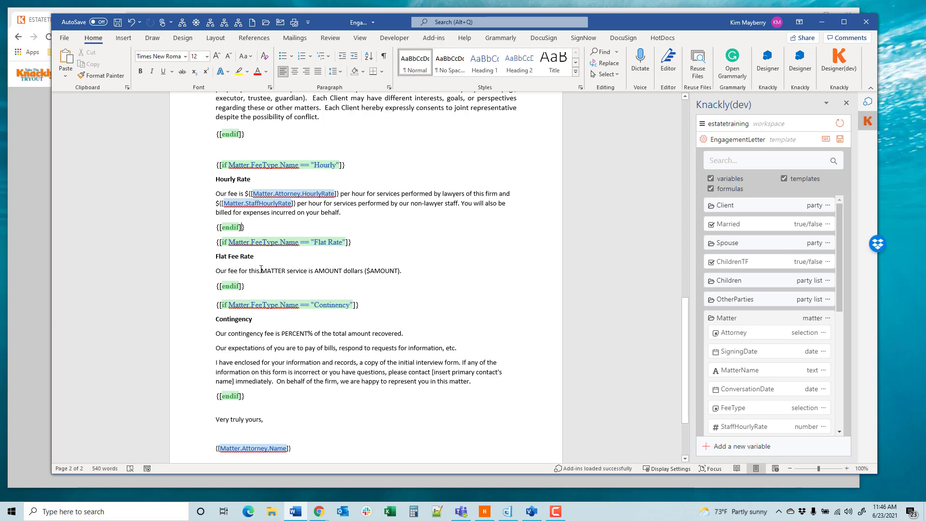
Step: Replace the MATTER placeholder in the Flat Fee Rate paragraph with the matter's MatterName variable
mouse_move(261, 270)
left_mouse_down()
mouse_move(283, 272)
mouse_move(262, 272)
left_mouse_up()
left_click(285, 272)
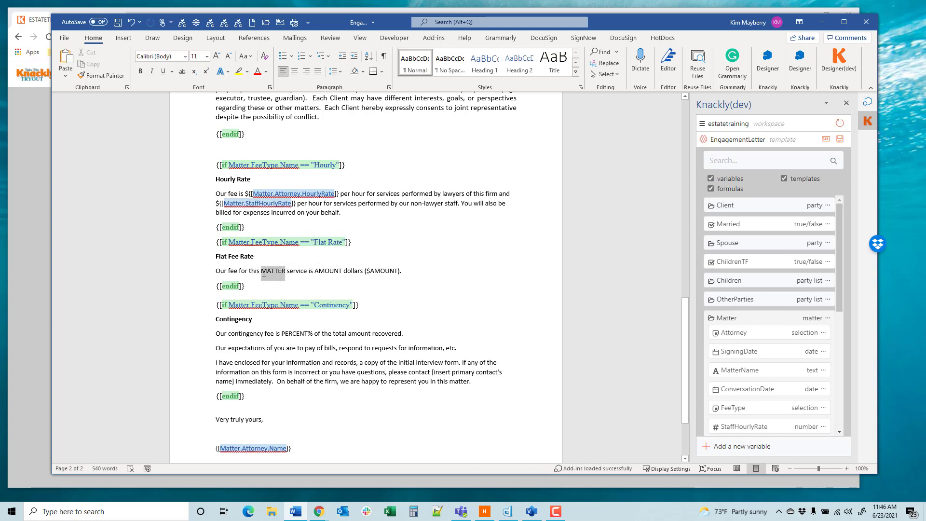
left_click(766, 375)
Step: For the AMOUNT placeholder, create a single number variable named FlatFeeRate in the matter model
left_click_drag(359, 273, 385, 276)
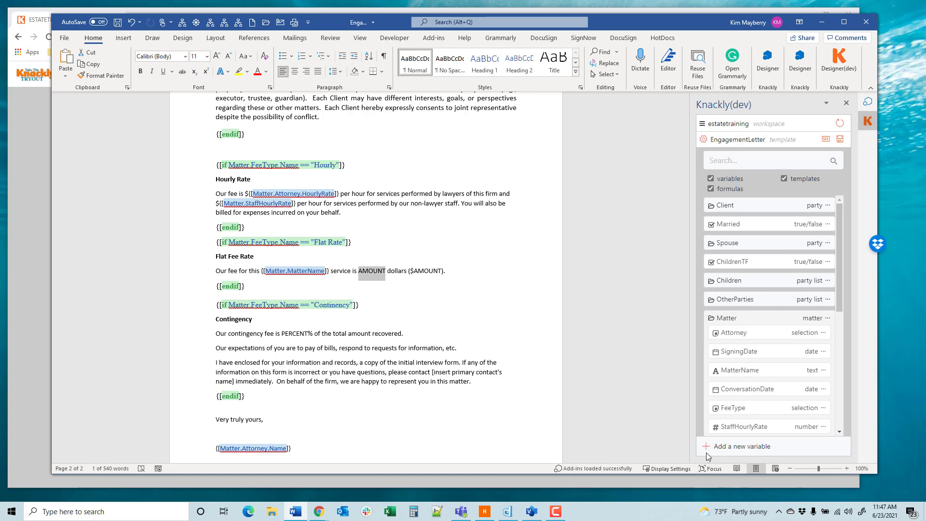
left_click(743, 447)
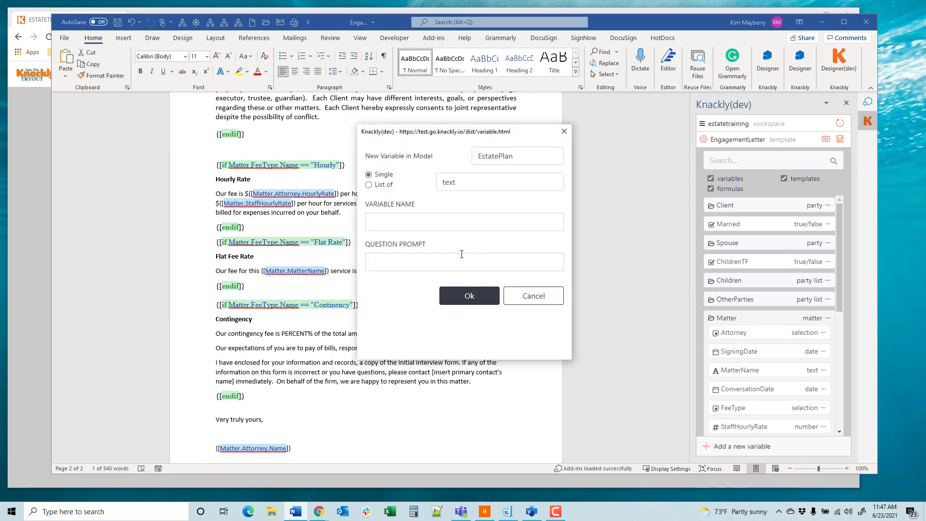
left_click(490, 161)
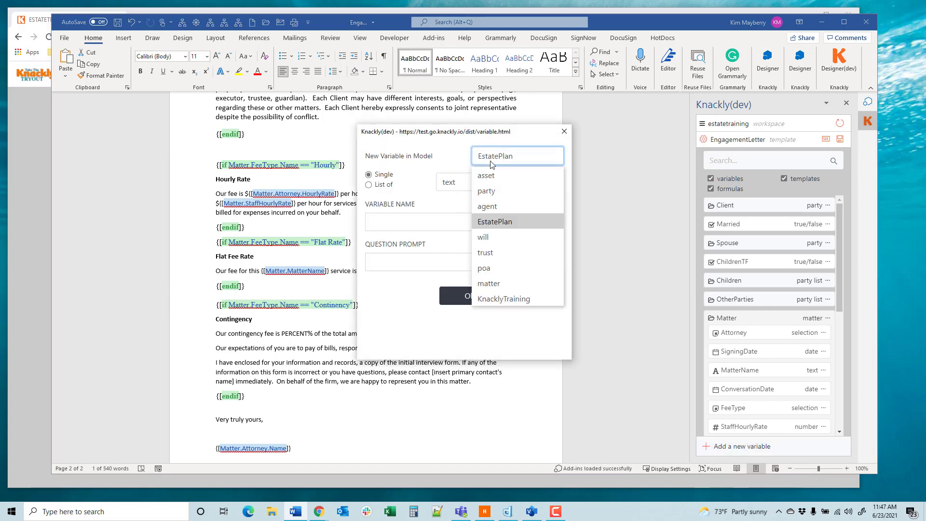
left_click(490, 283)
left_click(466, 184)
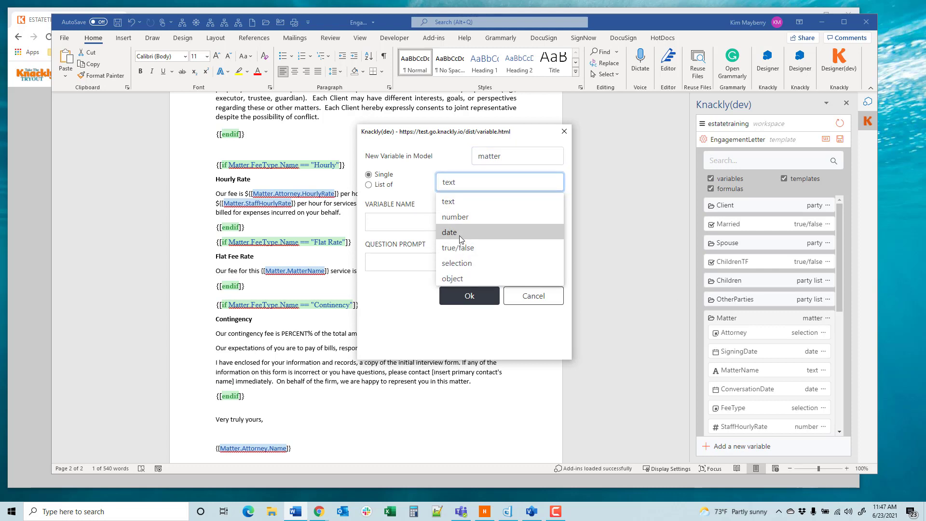
left_click(461, 218)
left_click(411, 226)
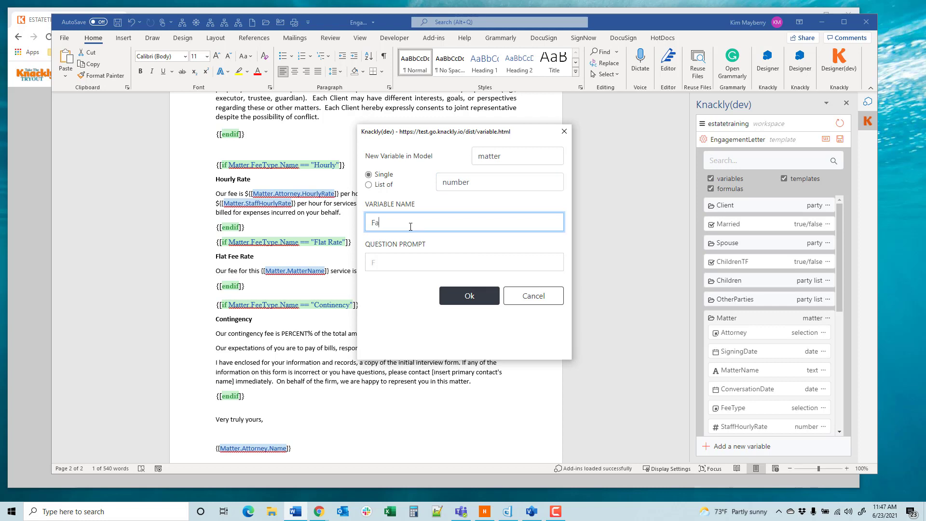
type("FlatFeeRate")
left_click(474, 300)
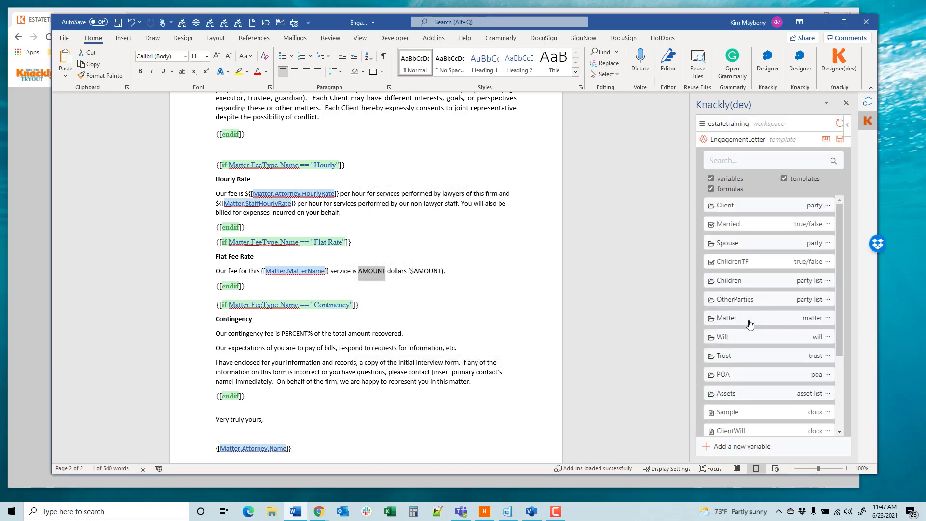
Step: Replace the AMOUNT placeholder before "dollars" with the matter's FlatFeeRate variable formatted as a cardinal number
left_click(749, 325)
scroll(763, 363, "down", 2)
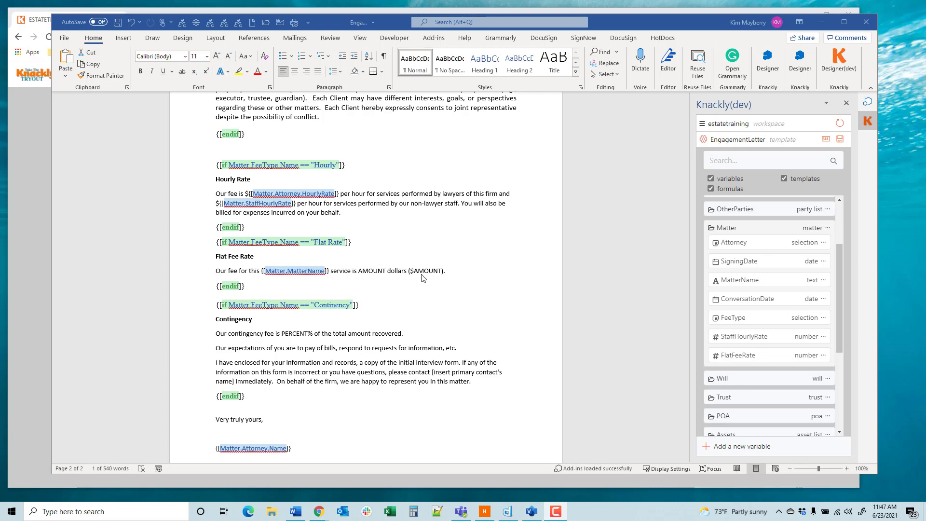
double_click(371, 271)
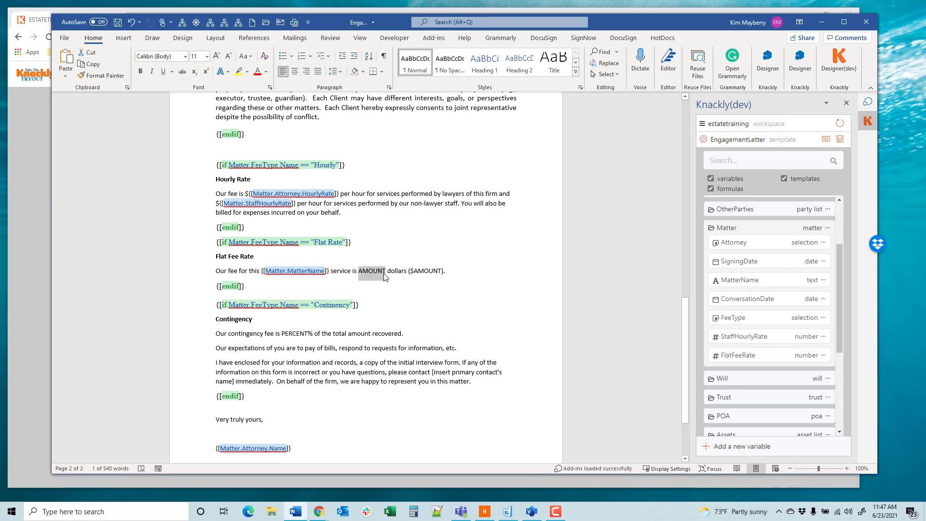
left_click(824, 357)
mouse_move(783, 390)
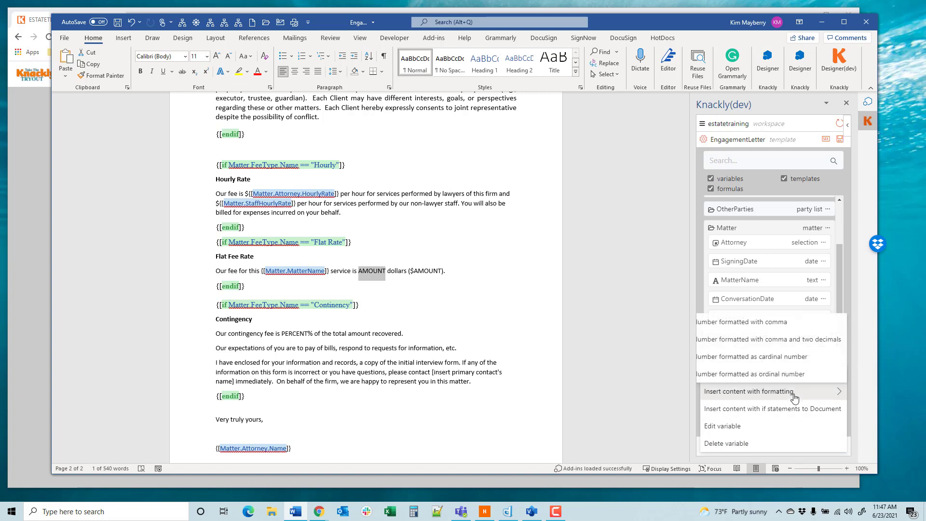
left_click(776, 357)
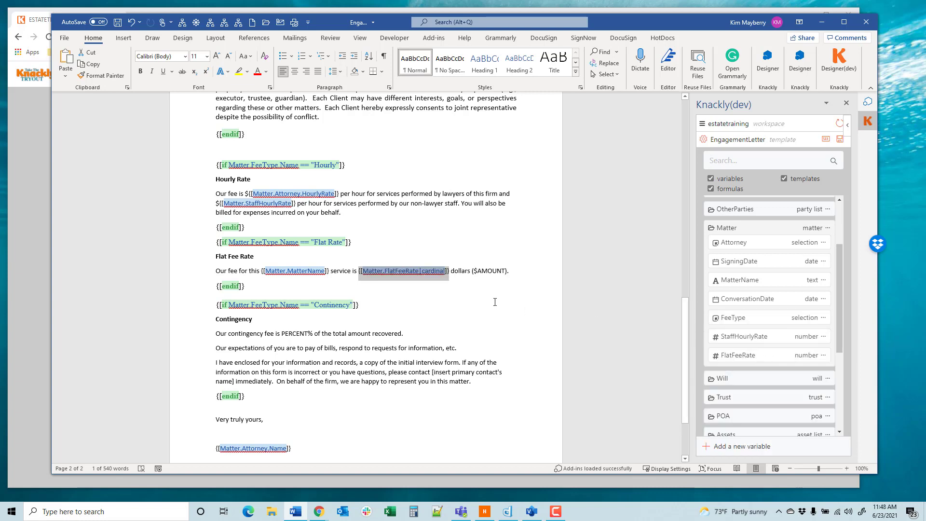
Step: Replace the AMOUNT placeholder inside the parentheses with the matter's unformatted FlatFeeRate variable, keeping the dollar sign
left_click_drag(477, 273, 507, 273)
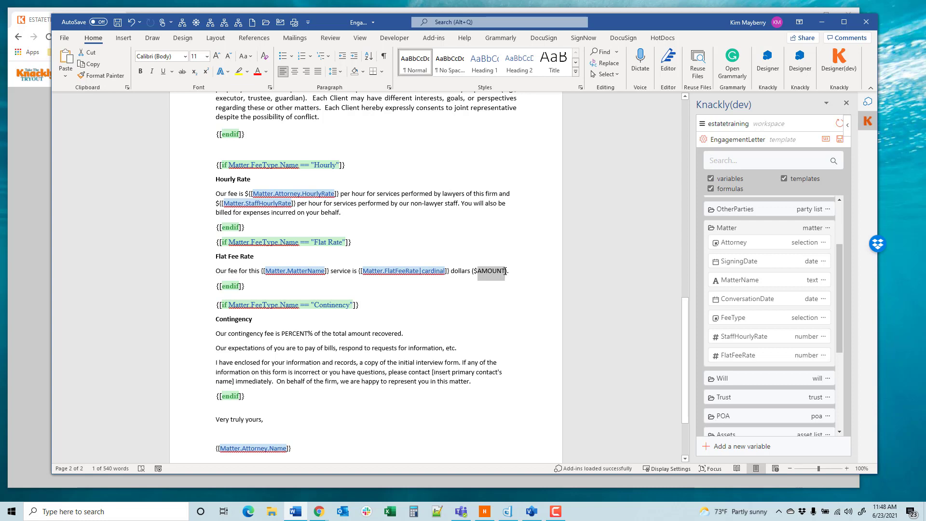
left_click(761, 357)
left_click(291, 298)
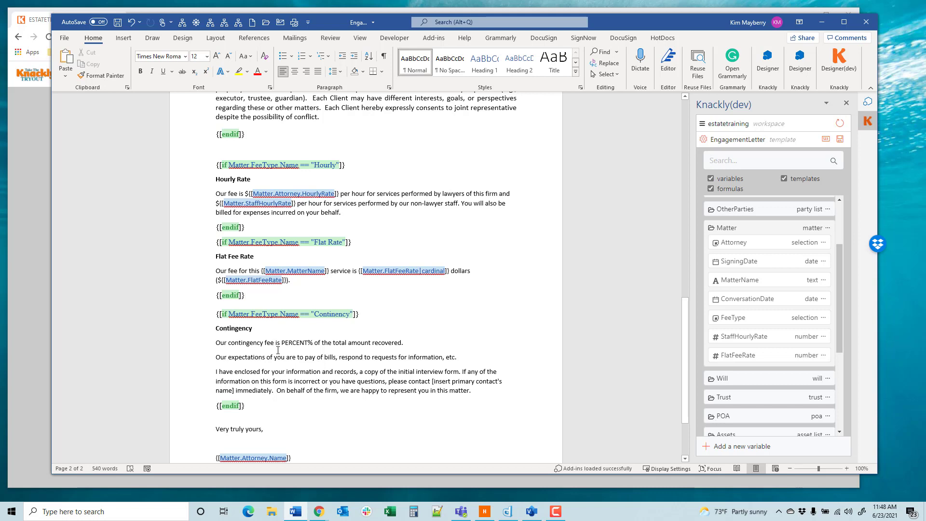
Step: For the PERCENT placeholder, create a single number variable named ContingencyPercentage in the matter model
left_click_drag(281, 343, 308, 343)
left_click(811, 447)
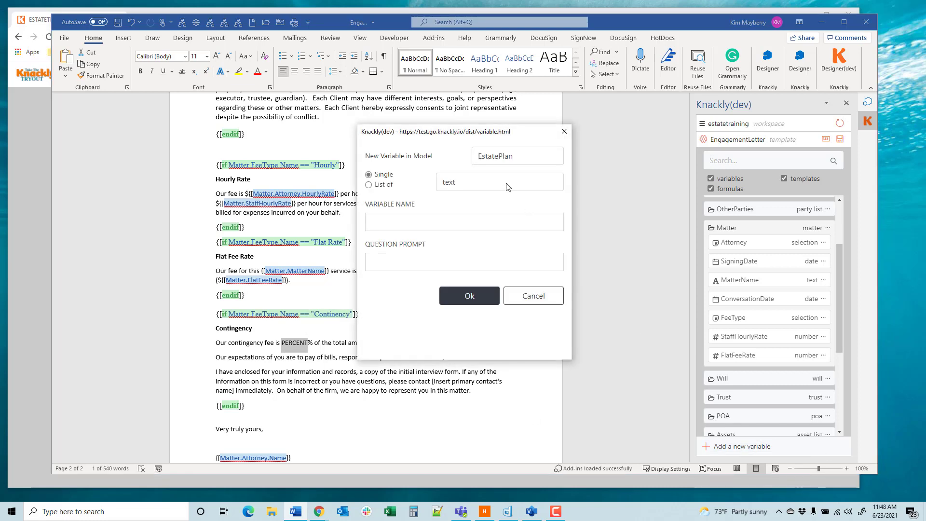
left_click(502, 184)
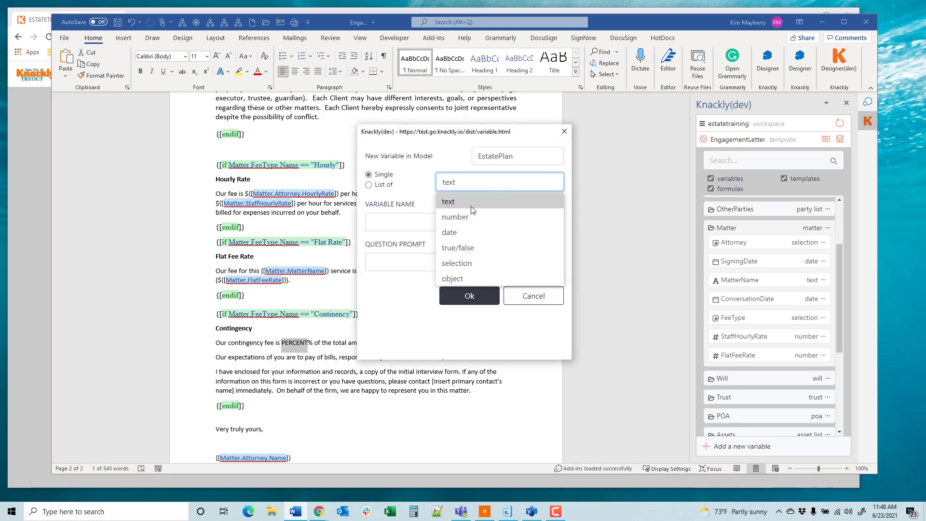
left_click(472, 203)
left_click(508, 163)
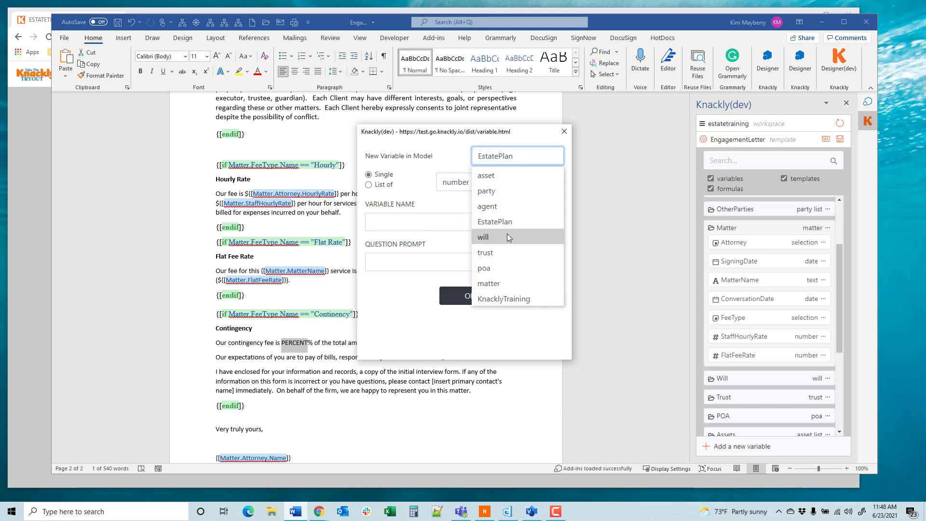
left_click(480, 282)
left_click(410, 225)
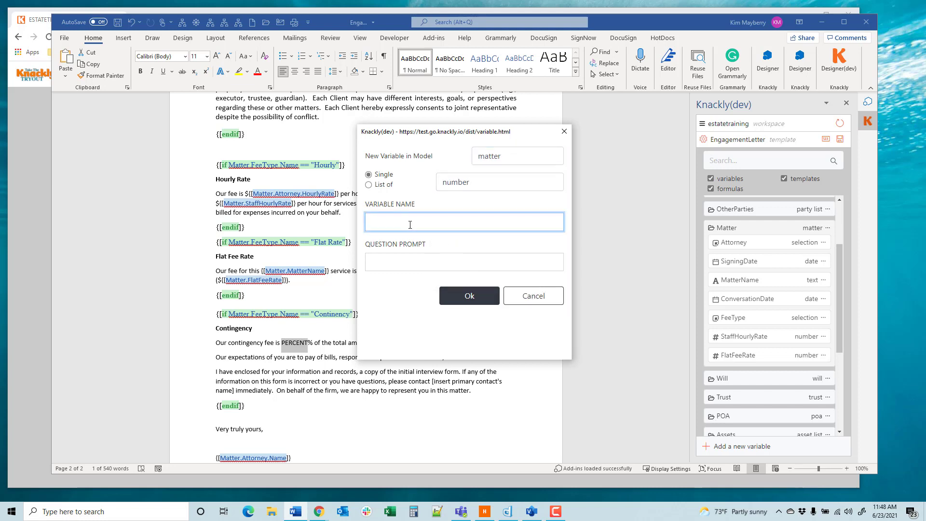
type("Percentage")
type("Contin")
type("gency")
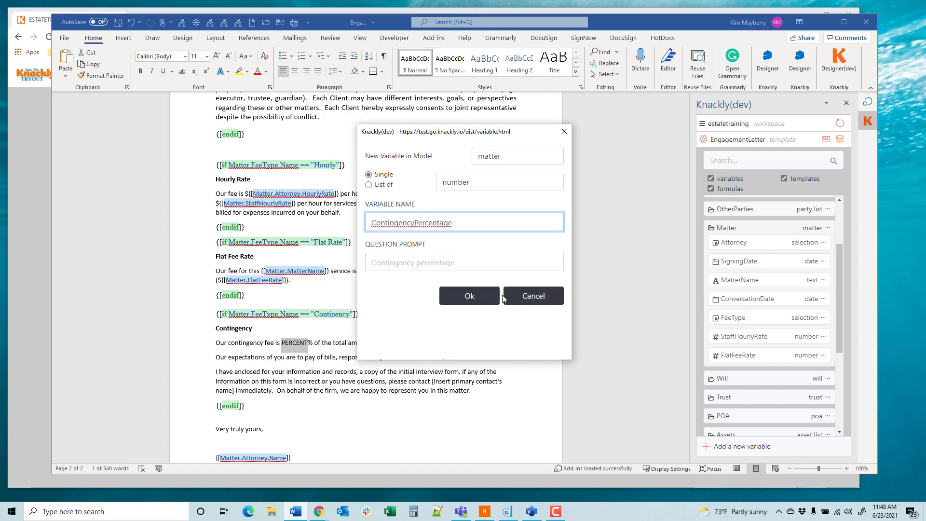
left_click(470, 296)
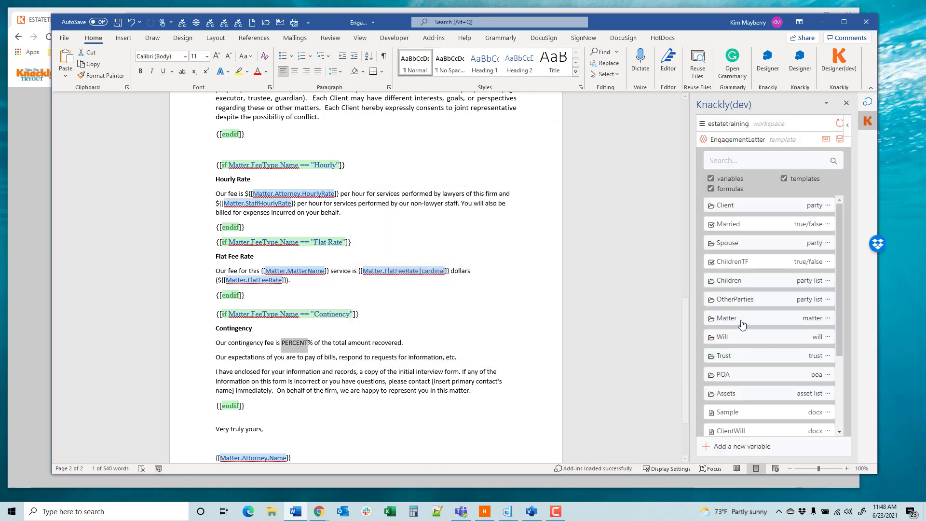
Step: Replace the PERCENT placeholder in the Contingency paragraph with the matter's ContingencyPercentage variable, keeping the percent sign
left_click(761, 320)
scroll(765, 355, "down", 3)
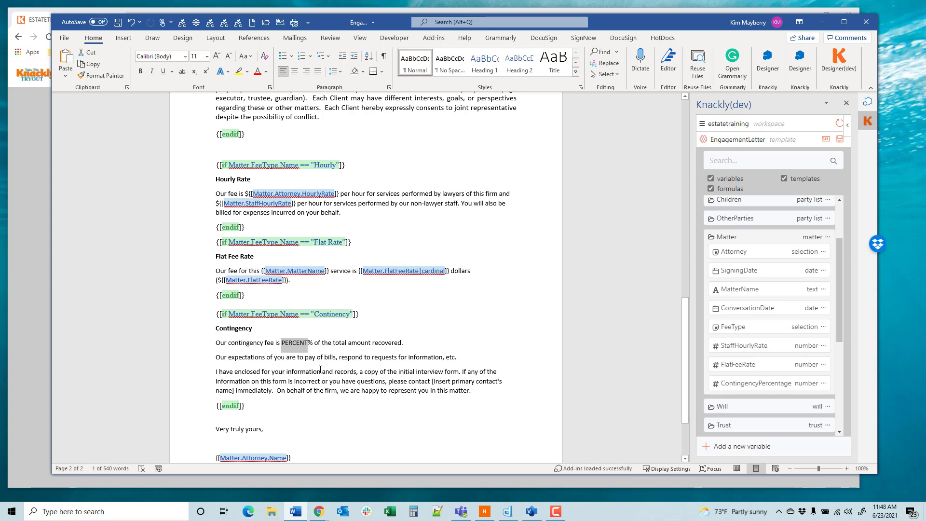
left_click(755, 385)
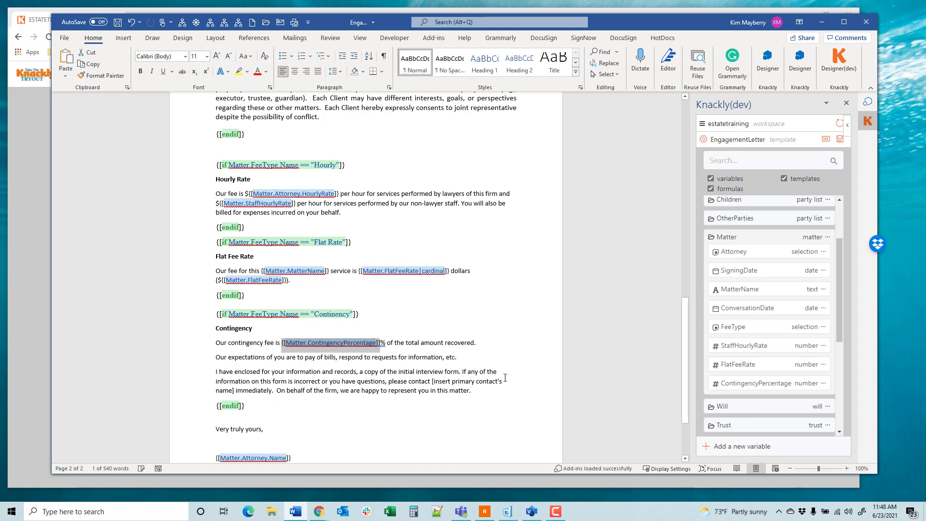
Step: Publish the updated EngagementLetter template to Knackly and switch to the Estate Planning interview in the browser
left_click(840, 140)
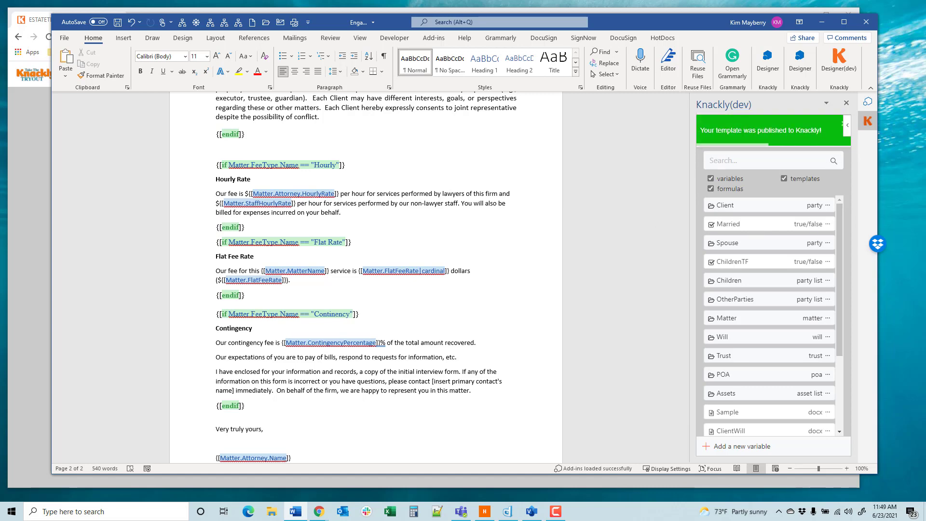
left_click(41, 254)
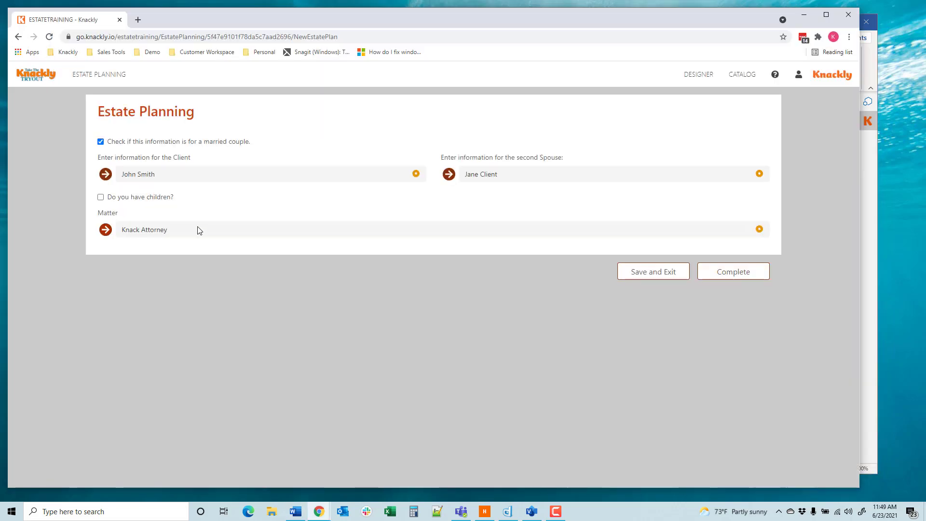
Step: Open the Matter details, look over the fee type options and try Flat Rate to check its follow-up question
left_click(163, 231)
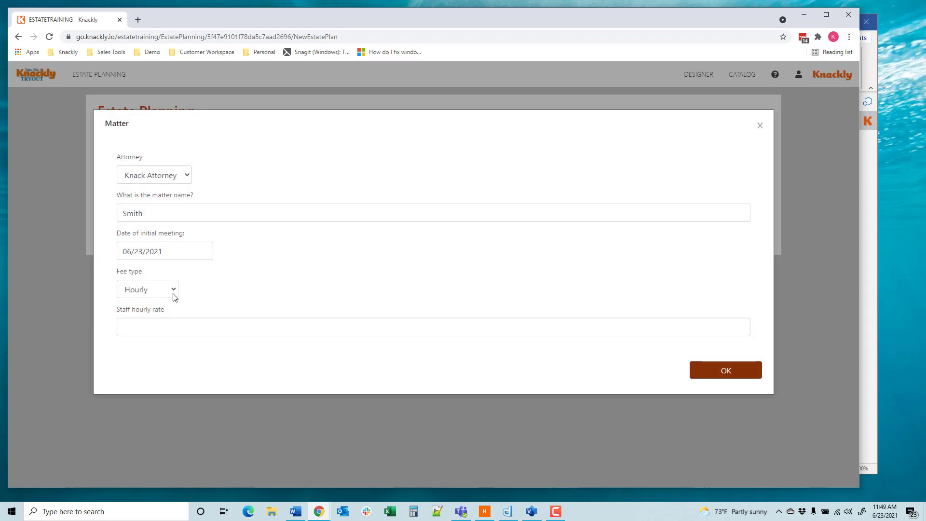
left_click(137, 290)
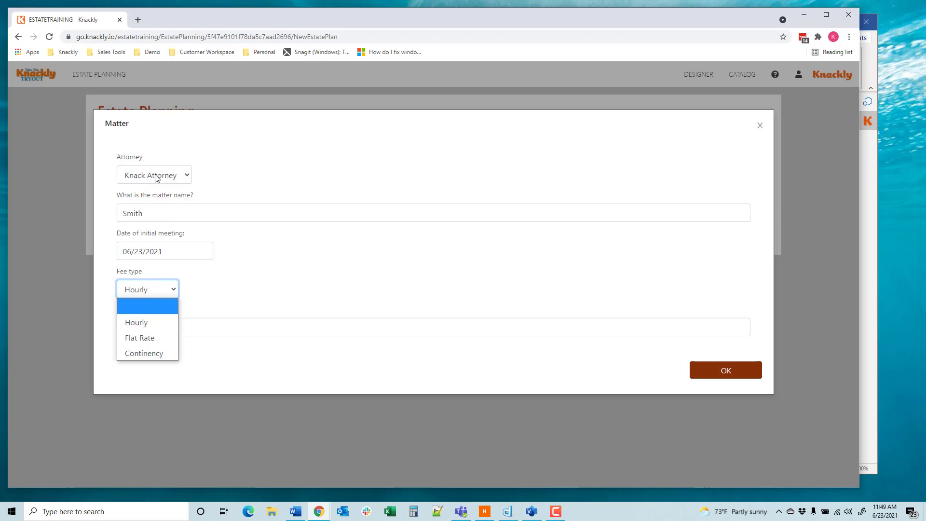
left_click(215, 300)
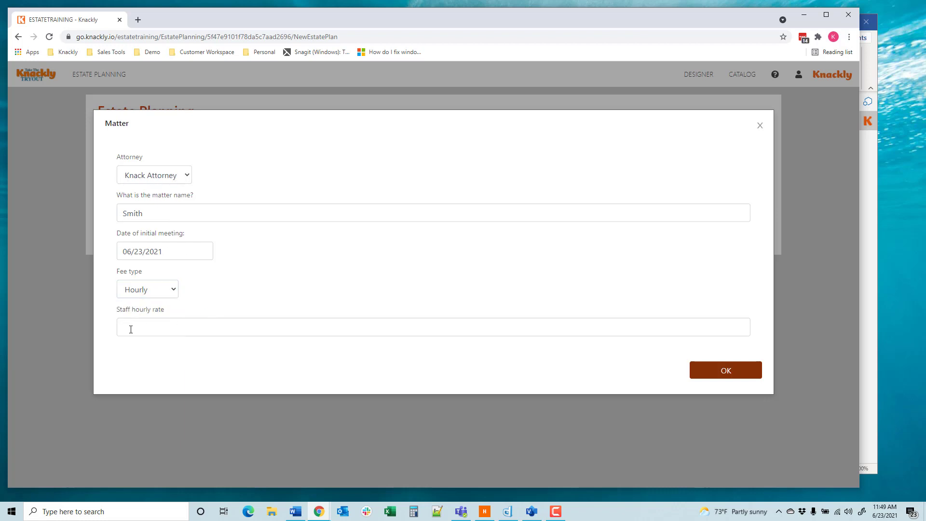
left_click(163, 295)
left_click(147, 339)
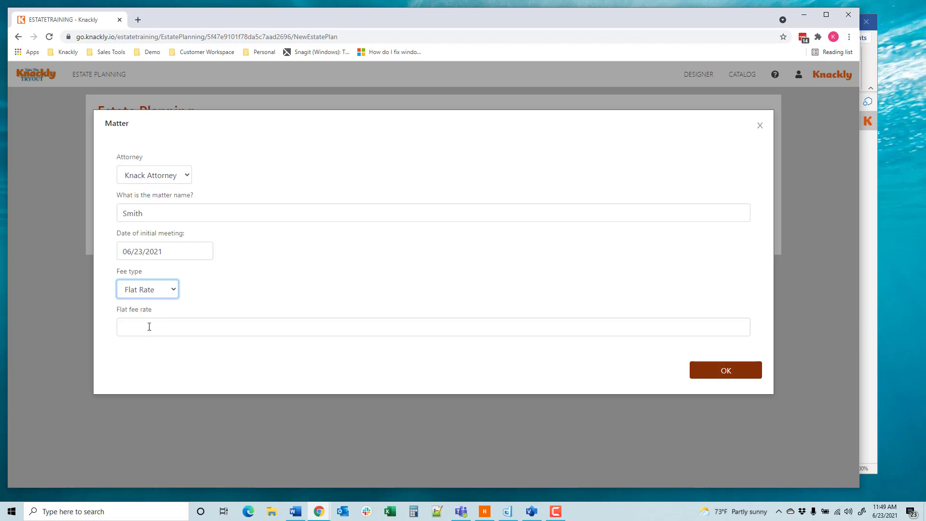
Step: Set the matter's fee type to Continency with a contingency percentage of 25, and complete the interview
left_click(168, 290)
left_click(154, 354)
left_click(162, 328)
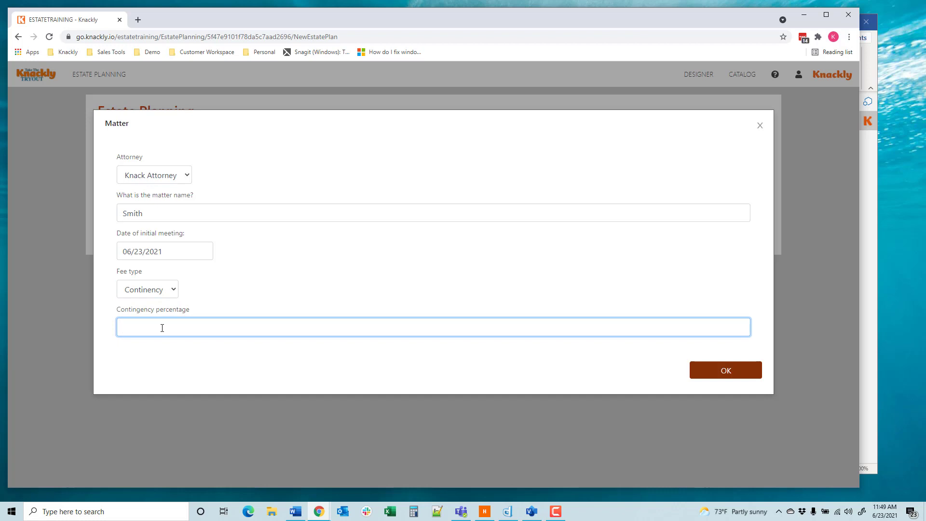
type("25")
left_click(705, 370)
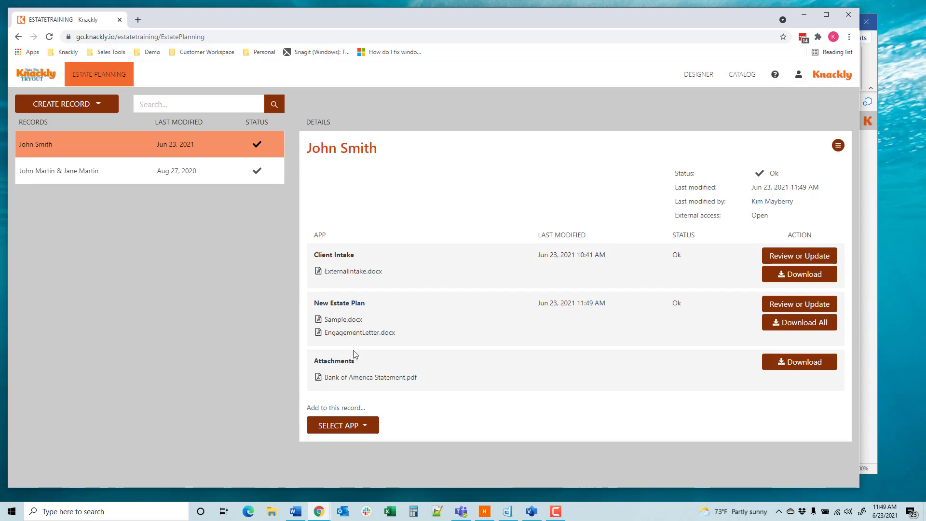
Step: Open the generated EngagementLetter.docx and inspect the Contingency section and the blank paragraphs above it
left_click(352, 333)
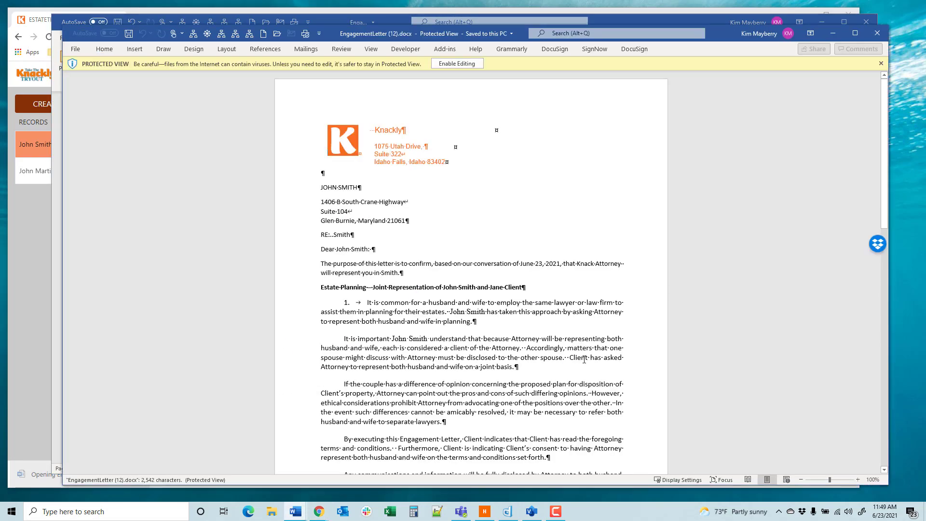
scroll(426, 330, "down", 10)
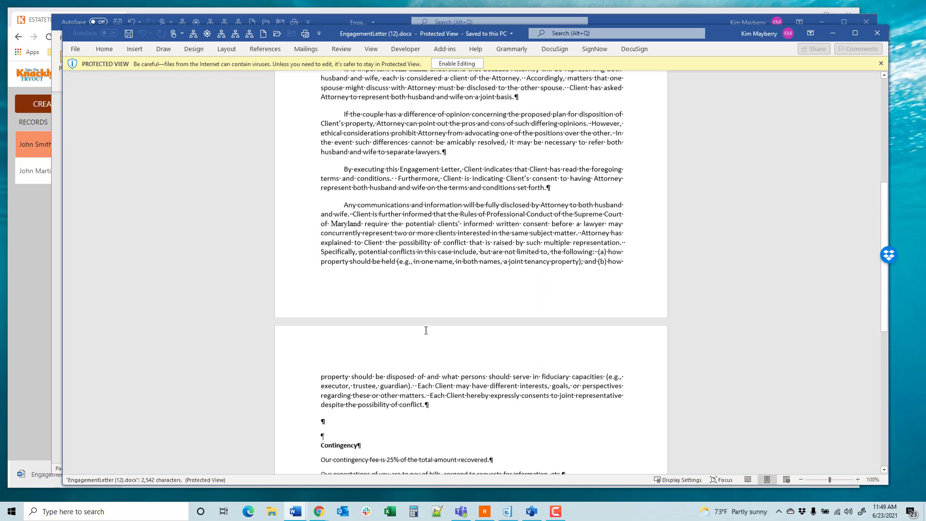
scroll(426, 330, "down", 7)
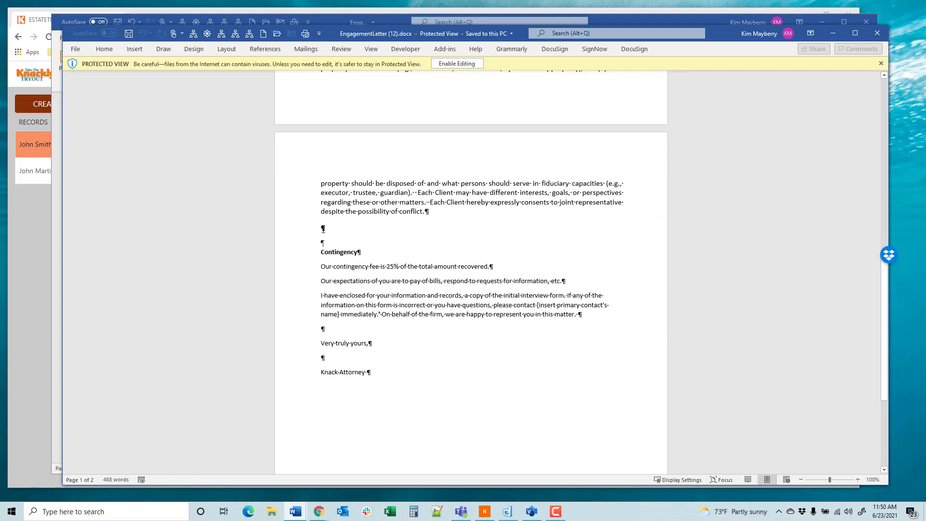
left_click_drag(323, 229, 329, 243)
Step: In the EngagementLetter template, delete the empty paragraph between the Married section's endif and the Hourly condition
left_click(642, 18)
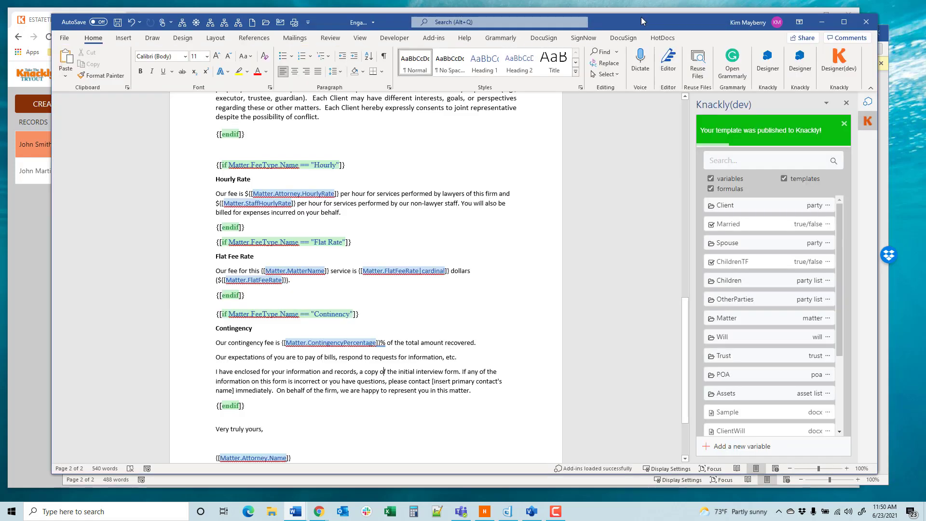
scroll(323, 305, "up", 1)
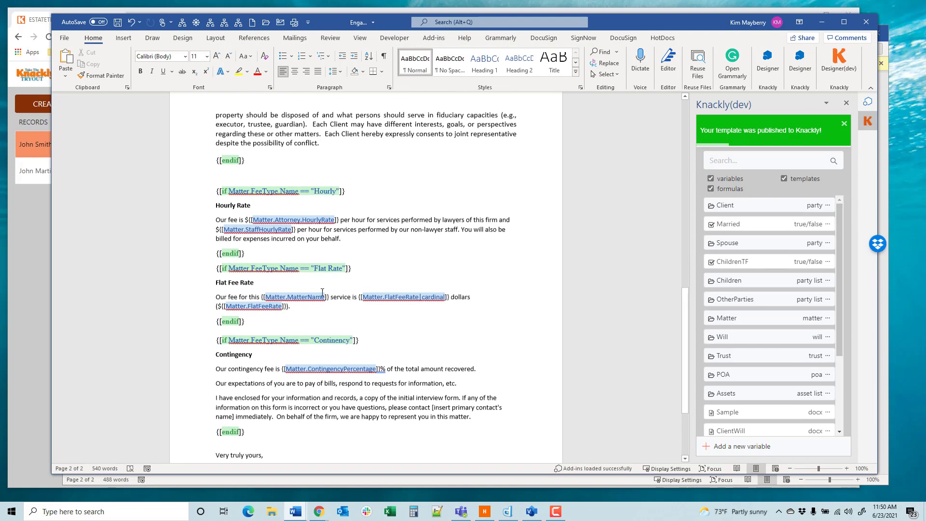
left_click(228, 183)
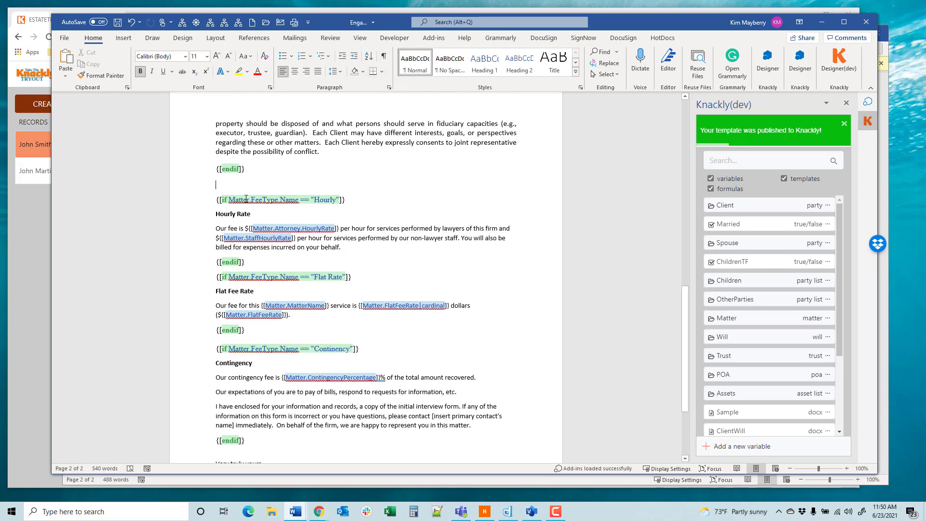
key("Delete")
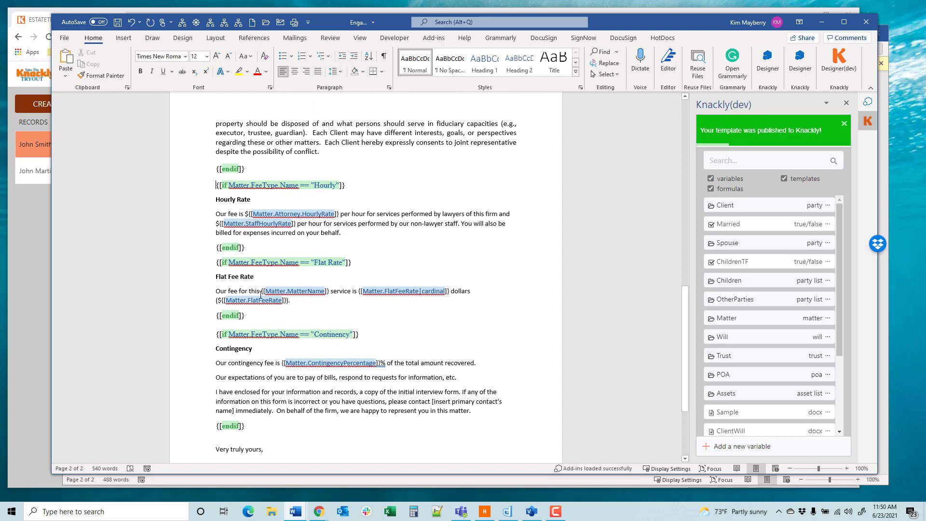
Step: Show the formatting marks and check the whole template for stray empty paragraphs around the conditional sections
scroll(261, 294, "down", 1)
scroll(255, 285, "up", 7)
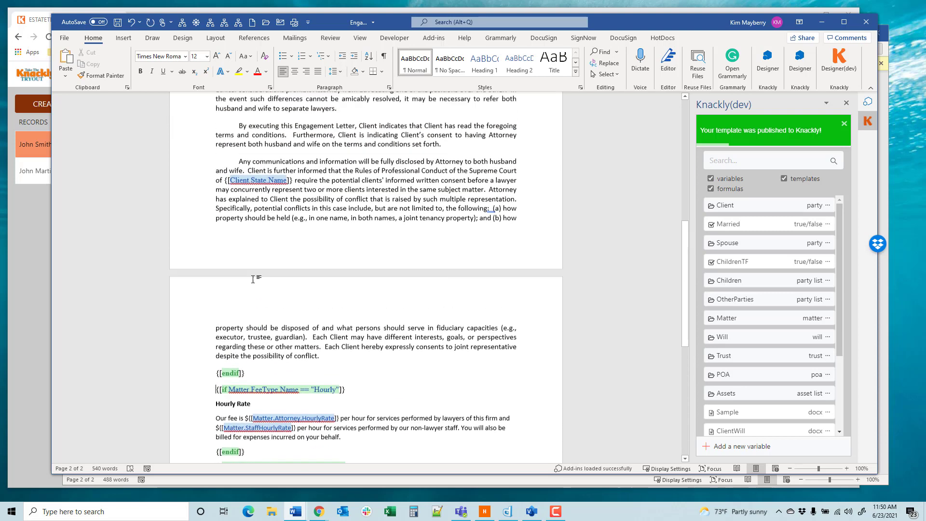
scroll(253, 279, "up", 2)
left_click(384, 56)
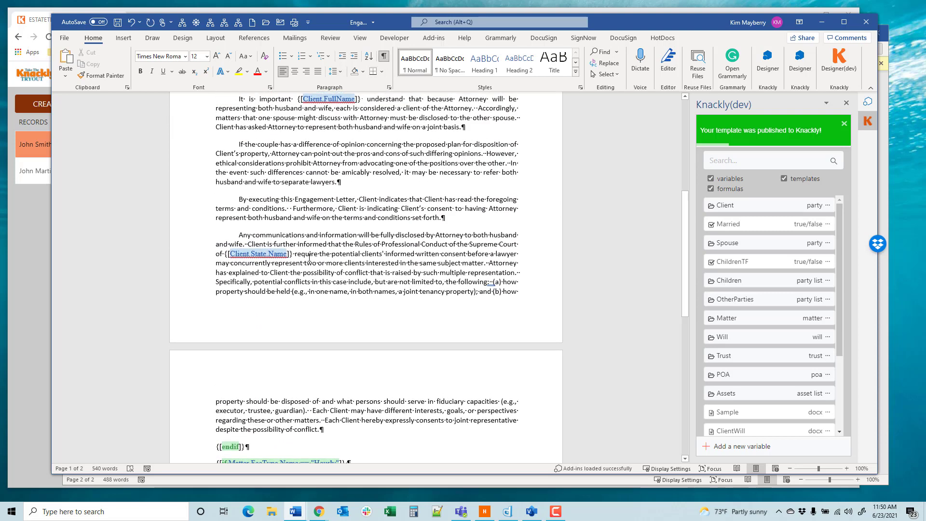
scroll(310, 258, "up", 5)
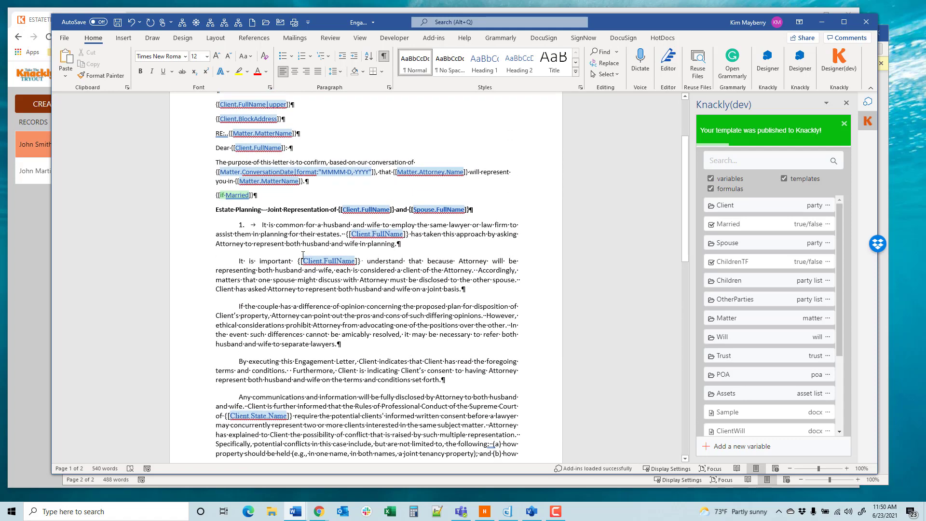
scroll(303, 254, "down", 14)
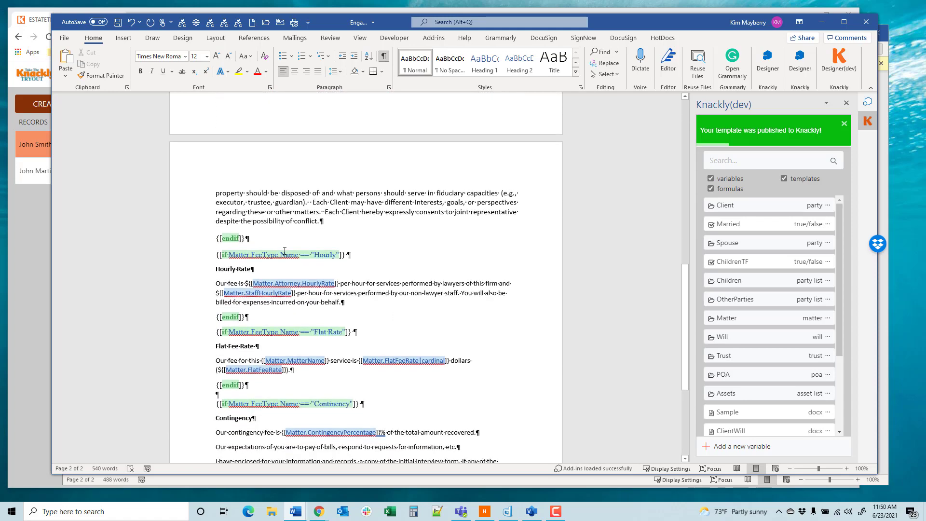
scroll(284, 251, "down", 2)
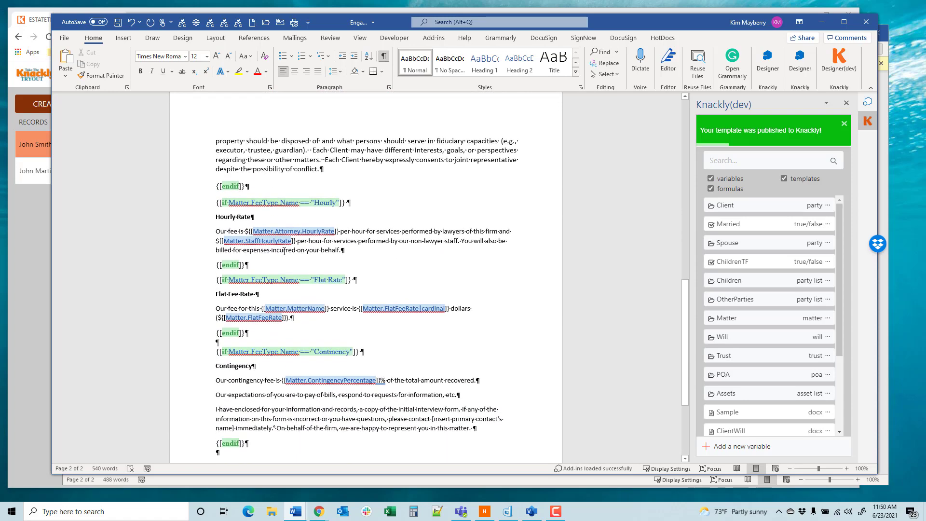
scroll(284, 251, "down", 2)
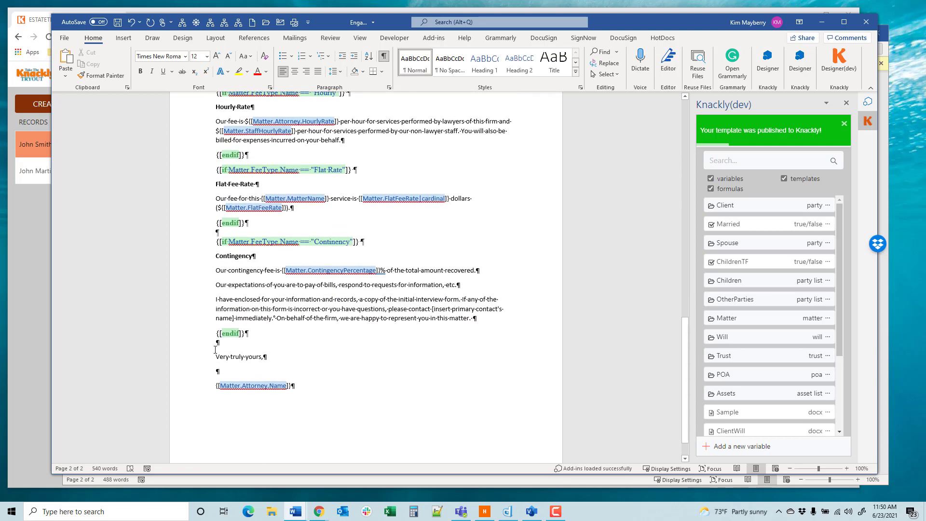
Step: Dismiss the publish notification and republish the corrected EngagementLetter template to Knackly
left_click(844, 124)
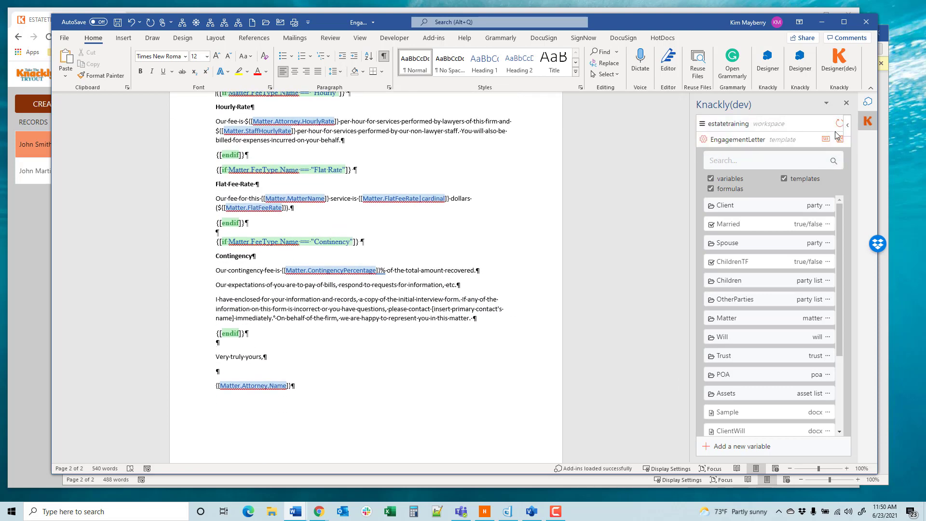
left_click(838, 142)
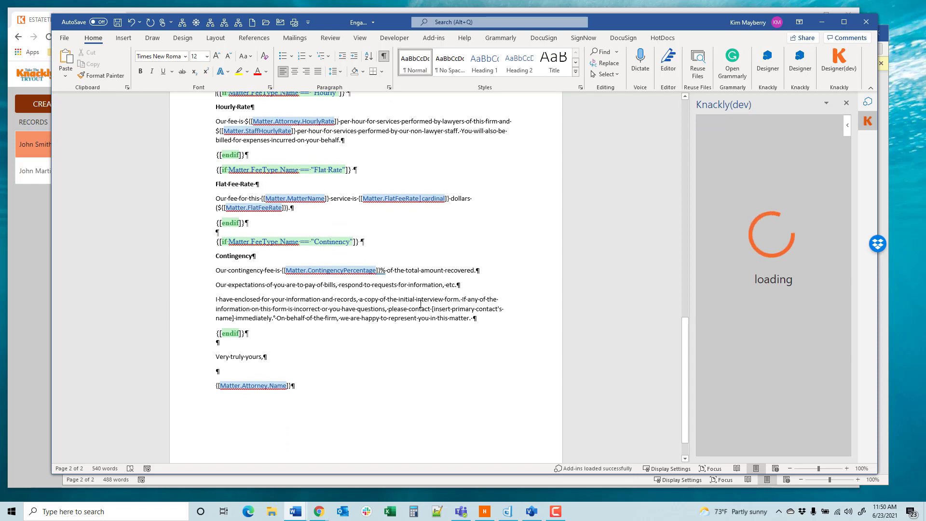